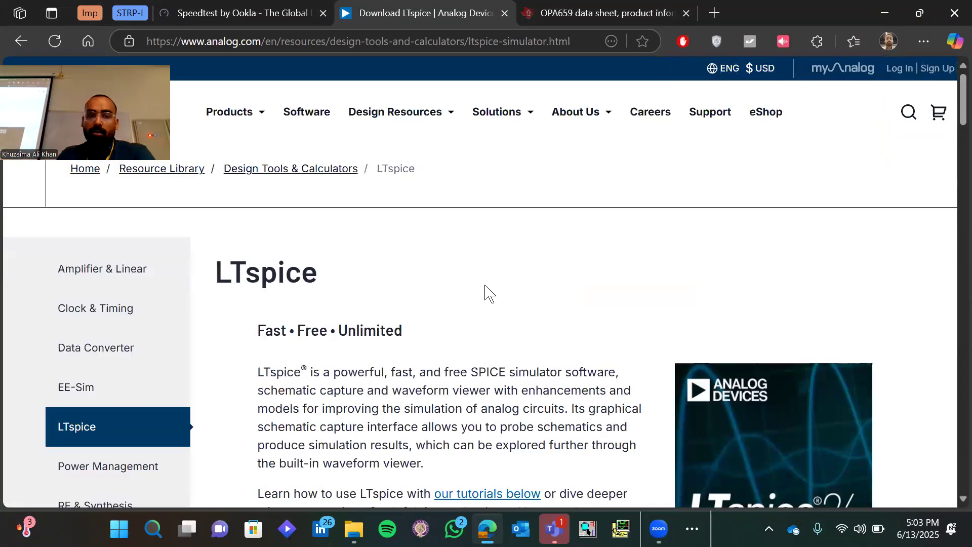
- Review the LTspice download options for the supported operating systems, and minimize the browser
scroll(484, 292, "down", 5)
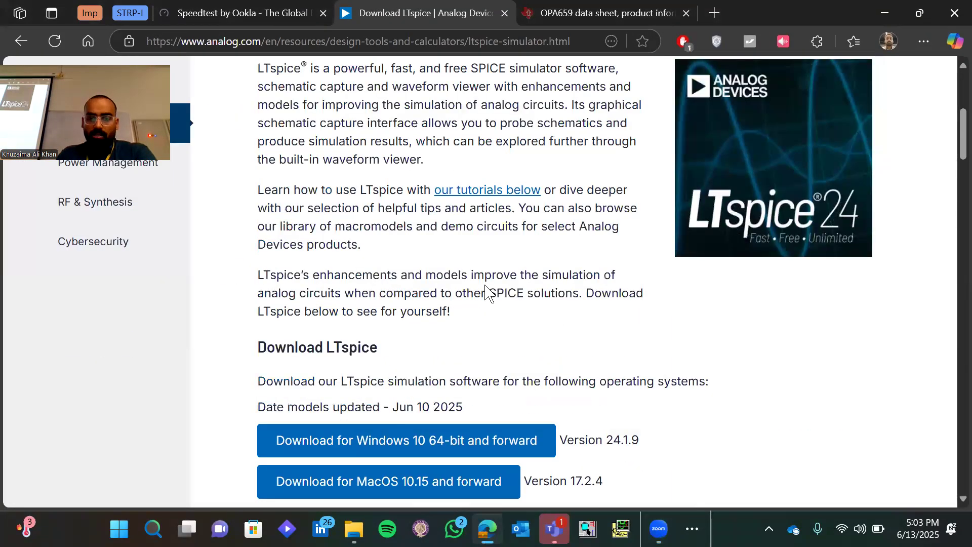
scroll(484, 293, "down", 1)
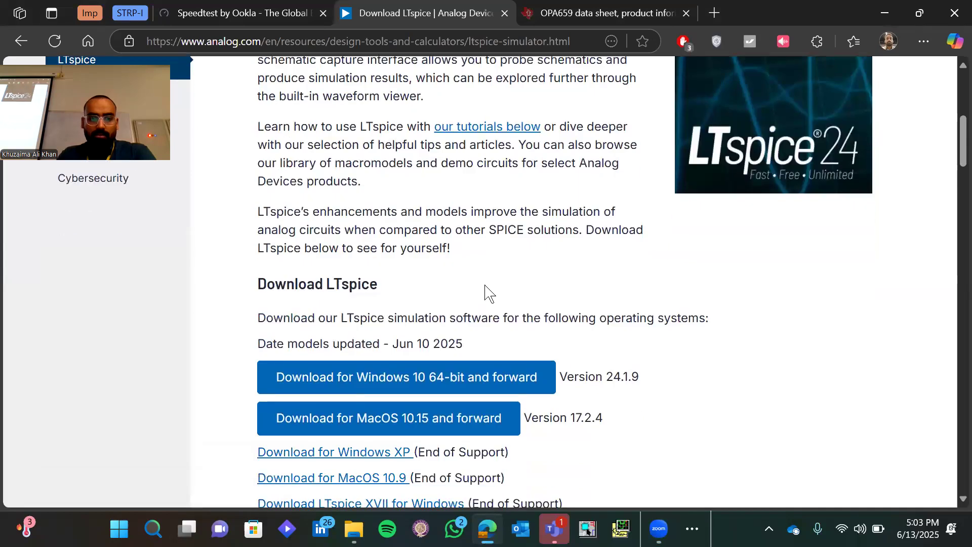
scroll(485, 293, "down", 1)
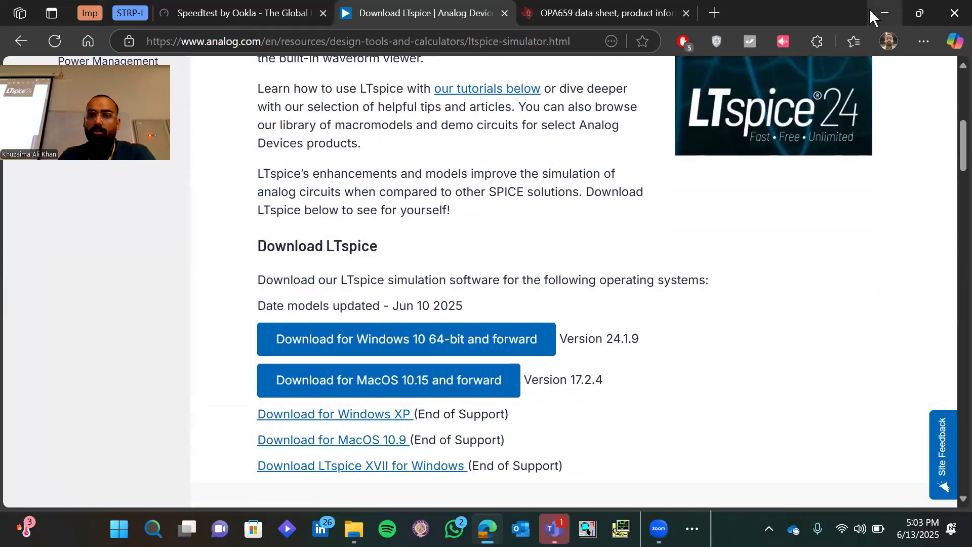
left_click(884, 14)
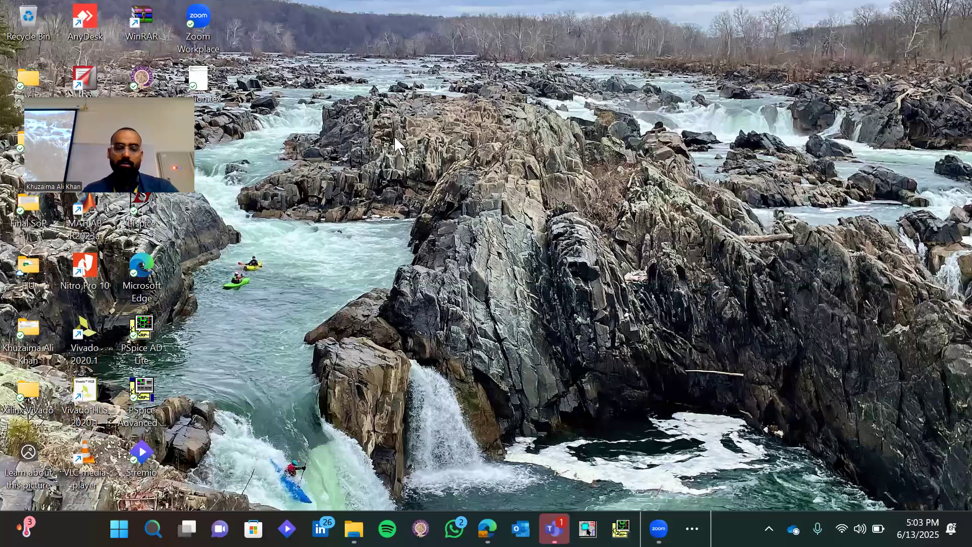
- Look up LTspice's size and version among the installed programs in Control Panel, and close that window
key("super")
type("contr")
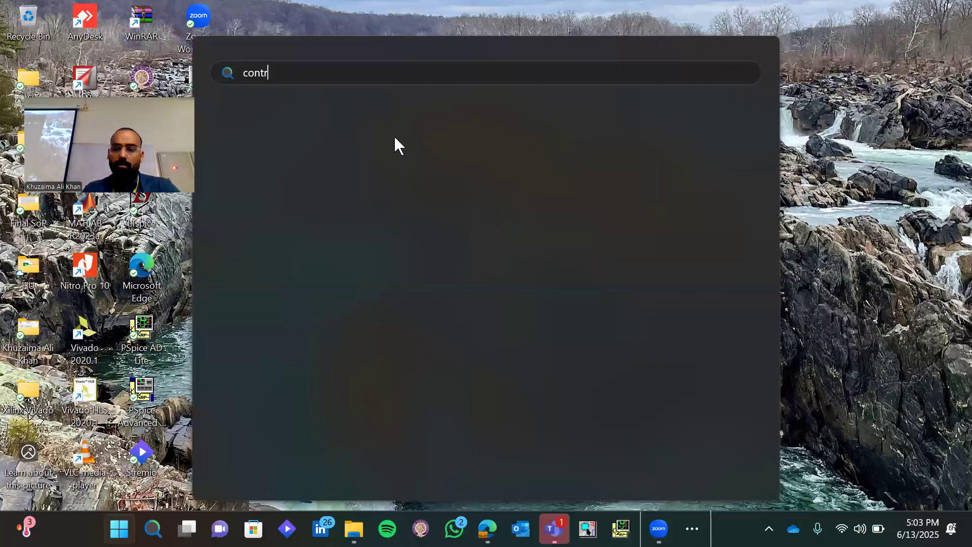
key("Escape")
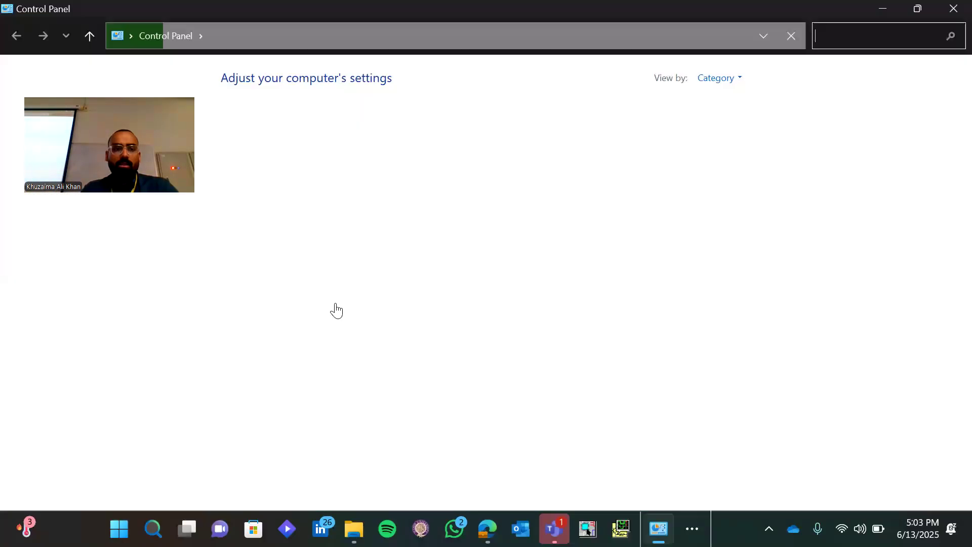
left_click(331, 310)
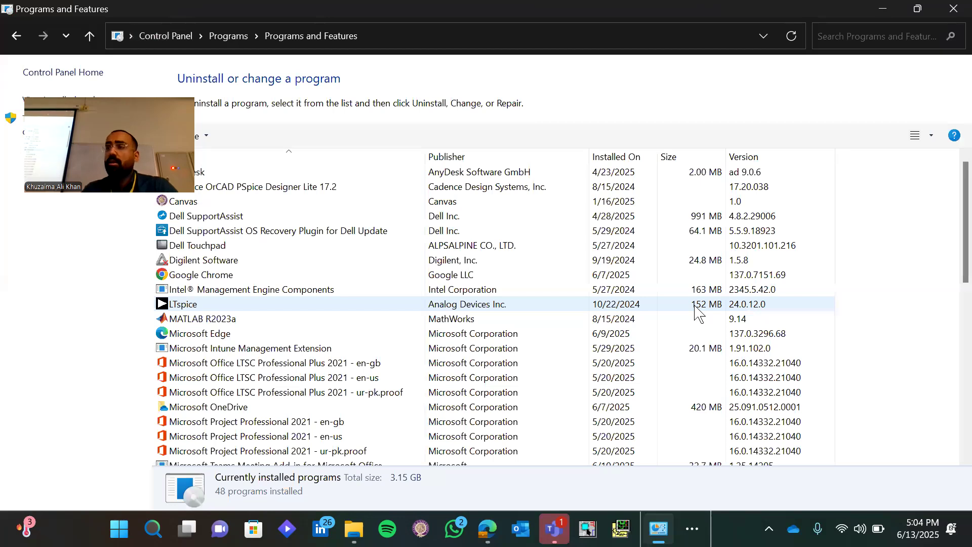
left_click(954, 8)
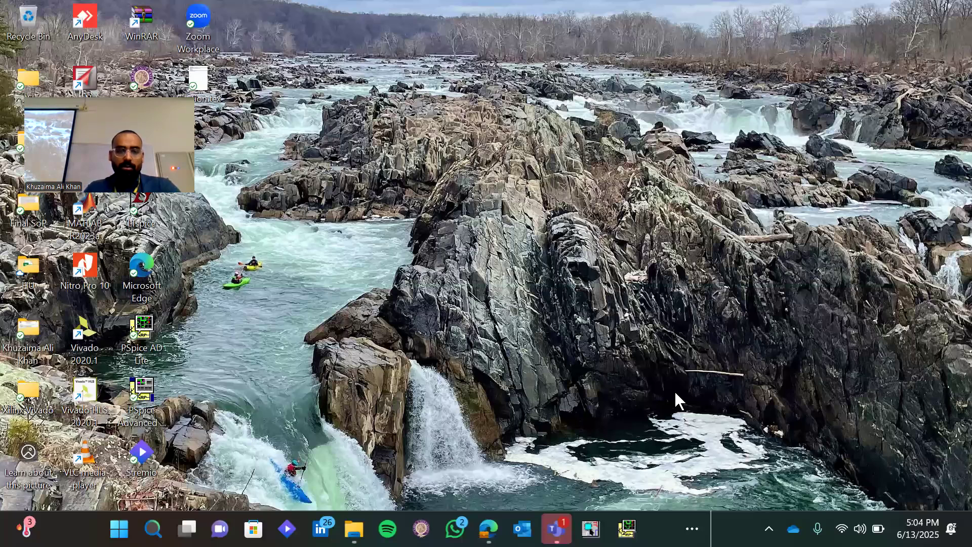
- Switch to the open LTspice window
key("alt+Tab")
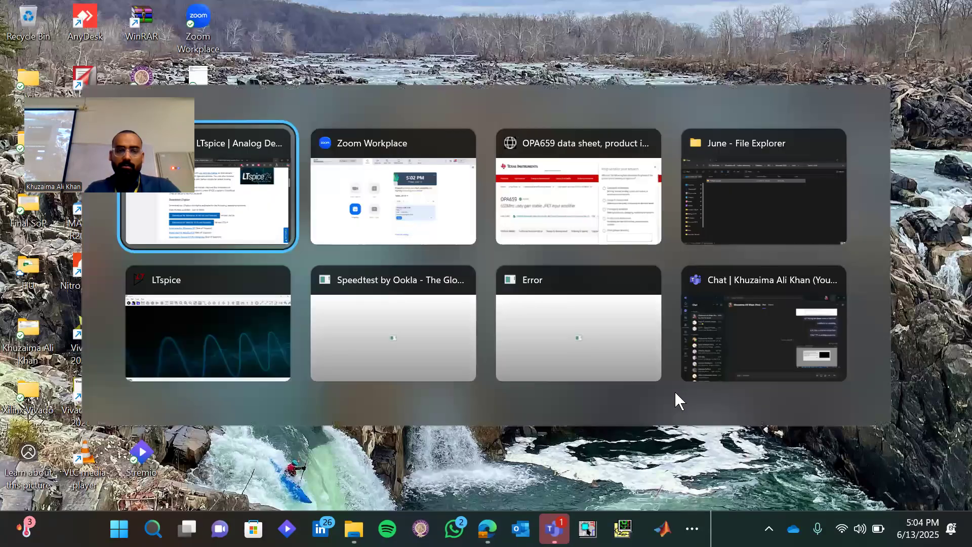
key("alt+Tab")
key("alt+Tab")
key("alt+Tab")
key("alt+Tab")
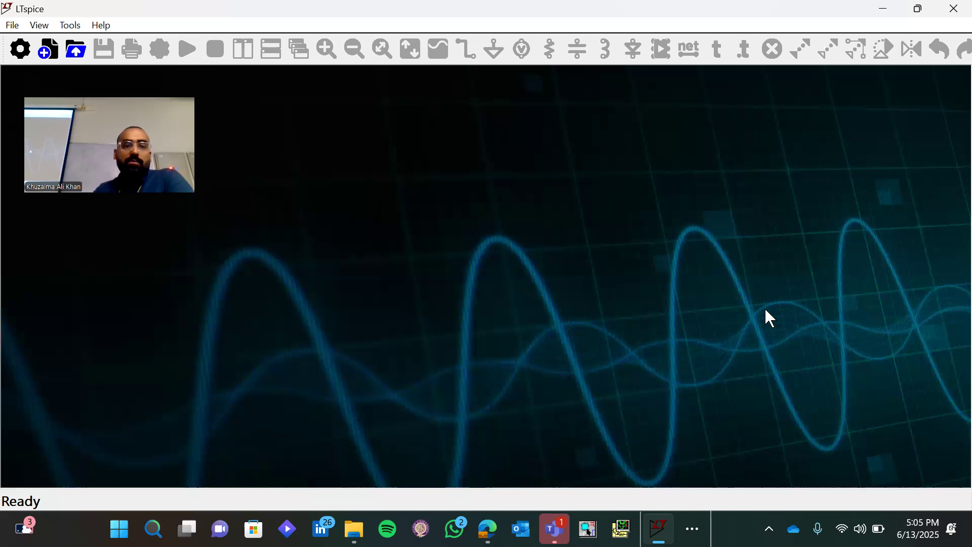
- Browse the example schematics in the Applications folder of the LTspice examples
left_click(10, 26)
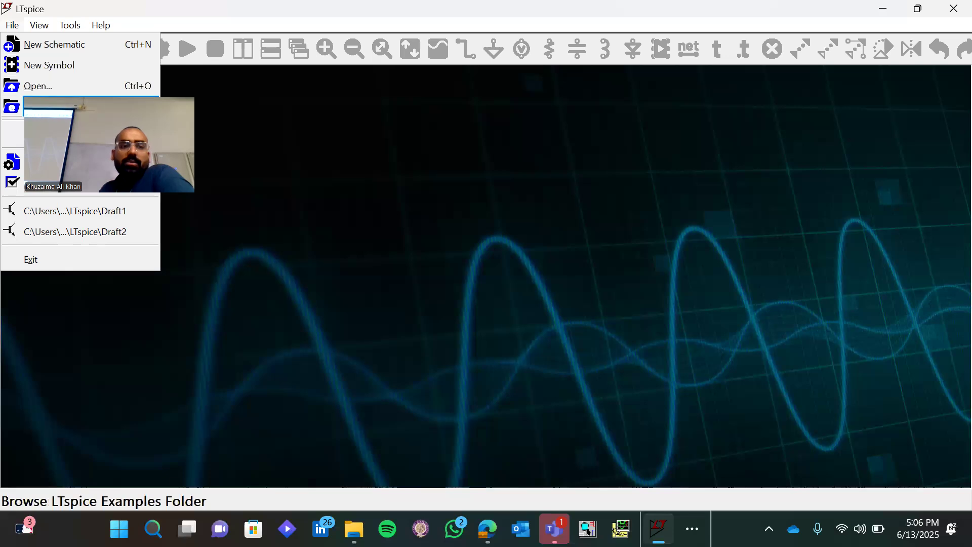
left_click(76, 107)
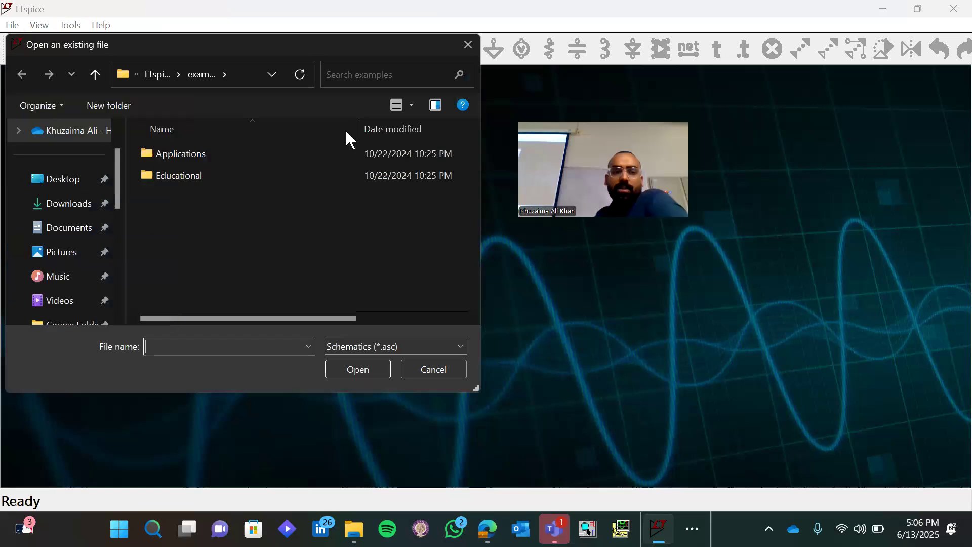
double_click(291, 153)
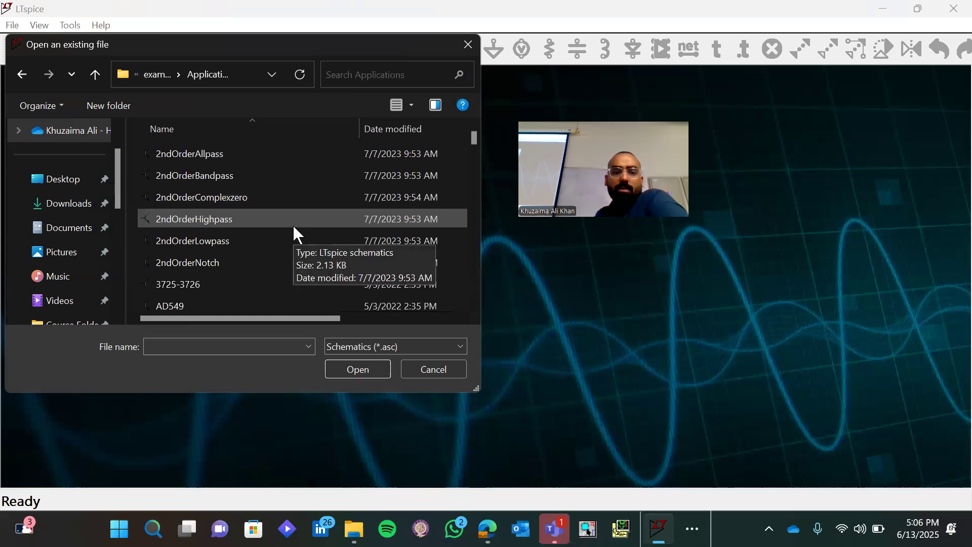
scroll(292, 224, "down", 2)
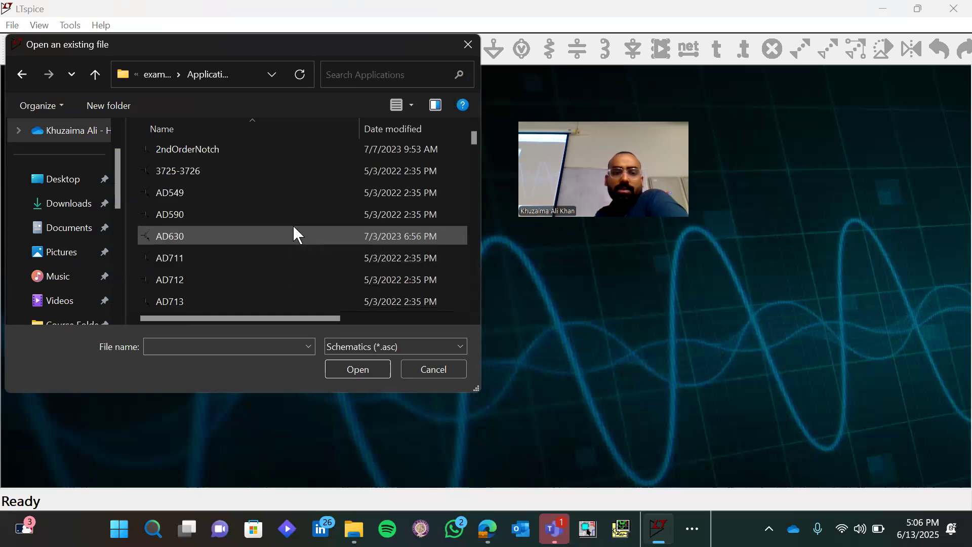
scroll(294, 226, "down", 5)
scroll(294, 226, "down", 20)
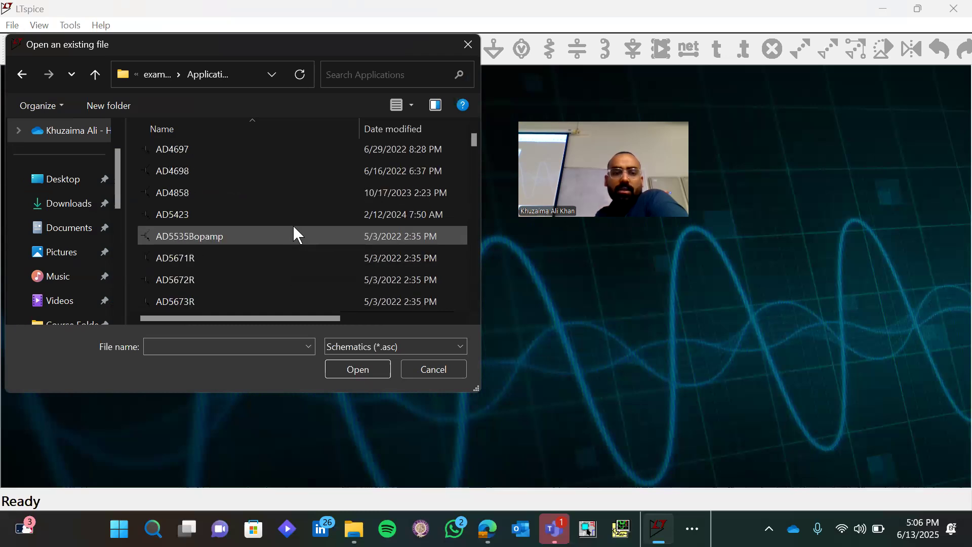
scroll(294, 234, "down", 20)
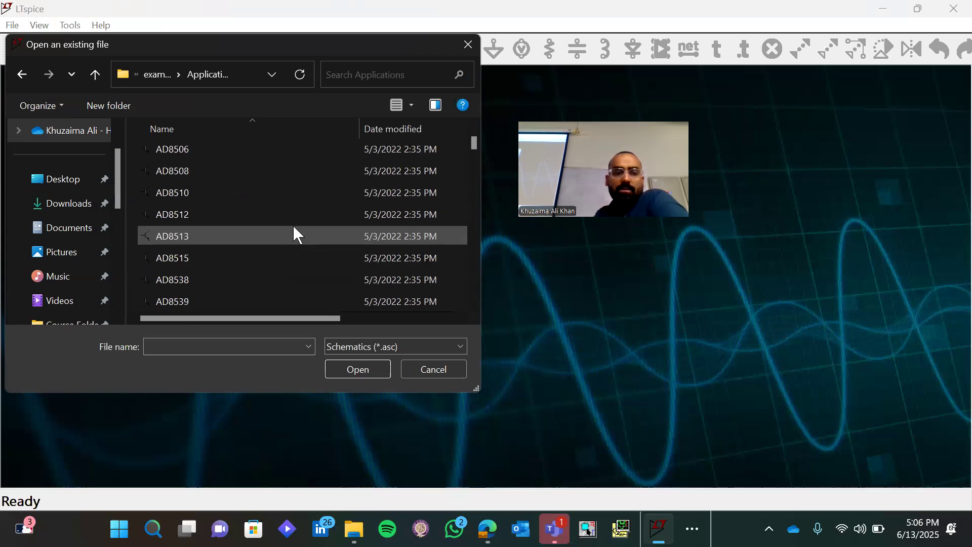
scroll(296, 234, "down", 20)
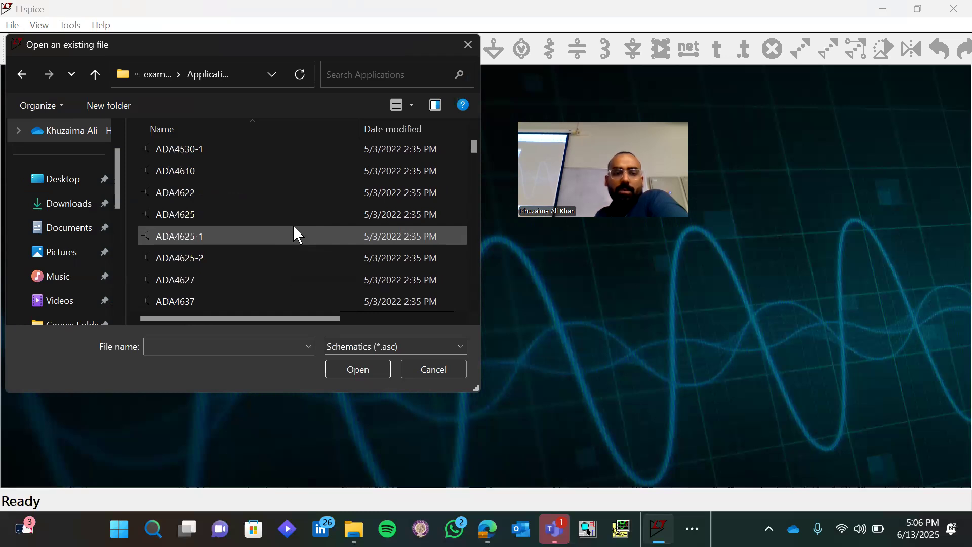
scroll(296, 234, "down", 20)
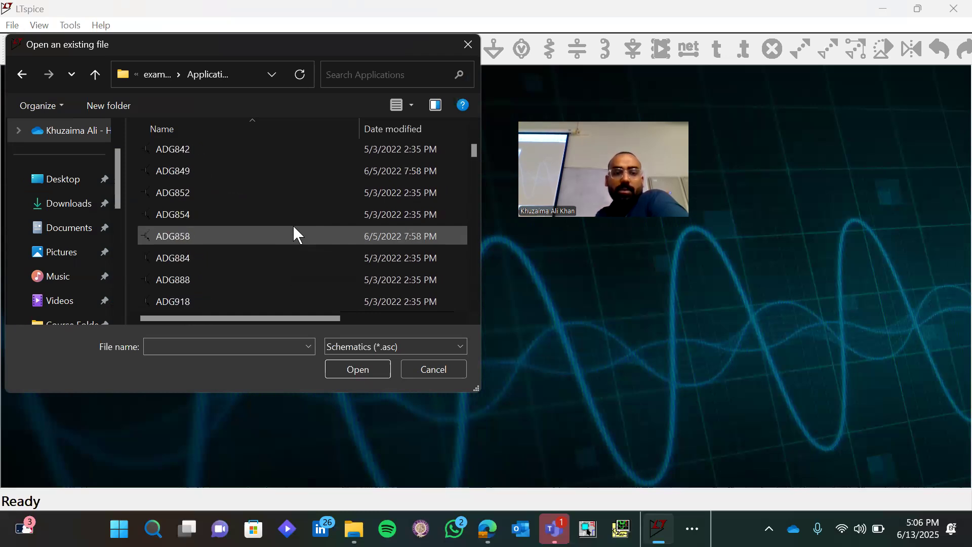
scroll(296, 234, "down", 3)
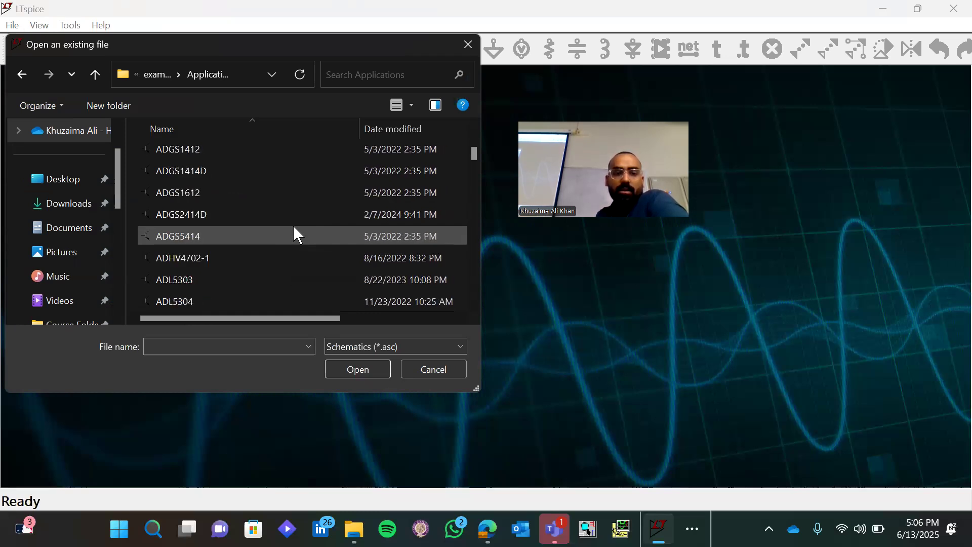
mouse_move(473, 150)
left_mouse_down()
mouse_move(485, 258)
mouse_move(474, 271)
mouse_move(478, 306)
mouse_move(463, 153)
mouse_move(470, 136)
left_mouse_up()
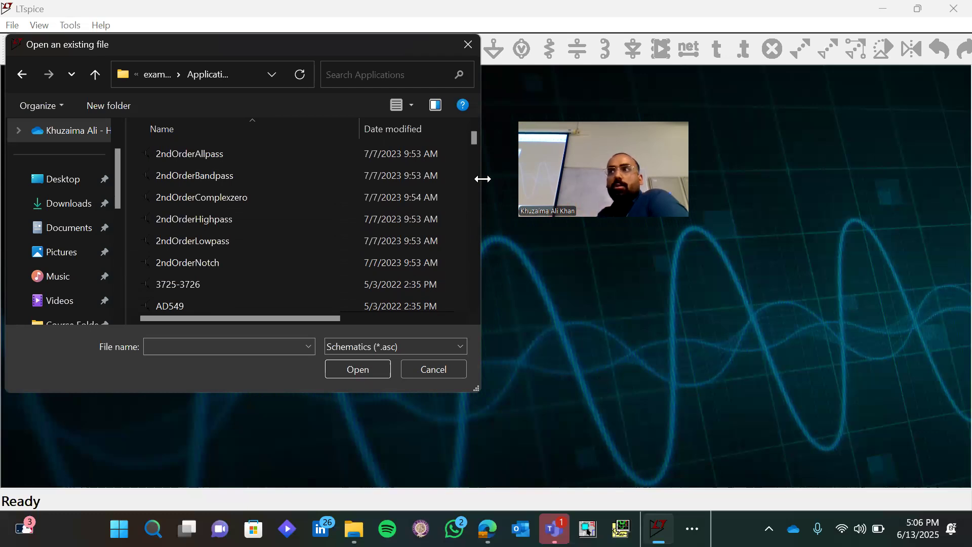
- Open the ISO7637-2_example schematic from the Educational examples folder, view it and close it
left_click(155, 74)
double_click(180, 174)
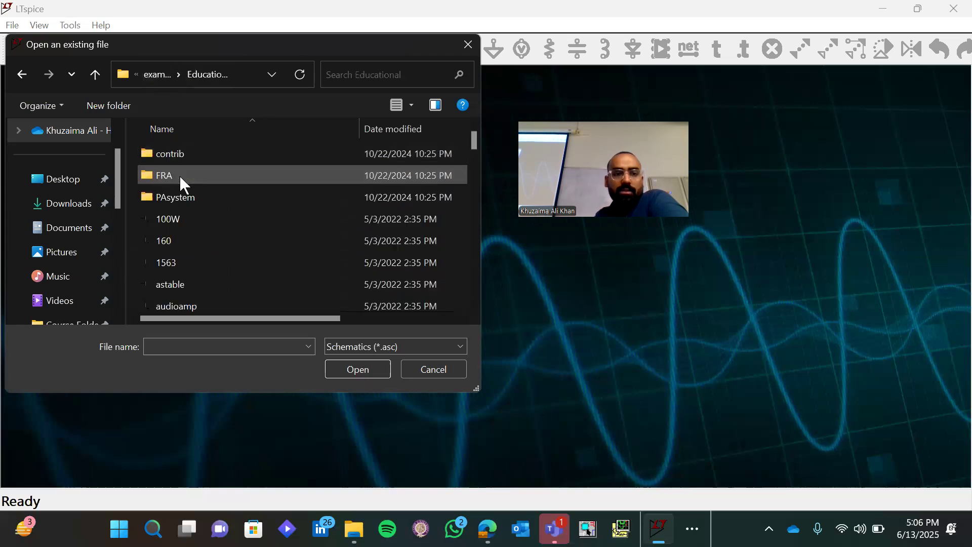
scroll(285, 218, "down", 2)
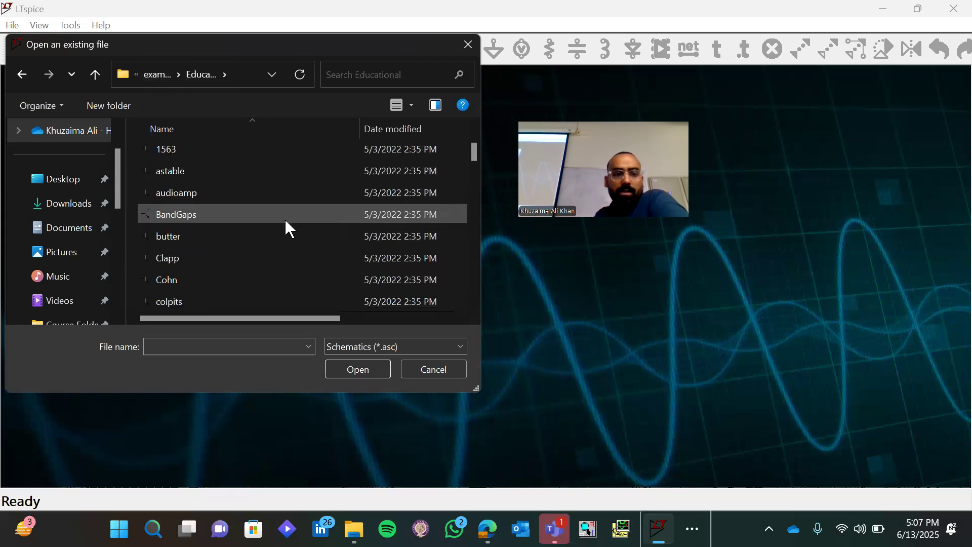
scroll(287, 227, "down", 2)
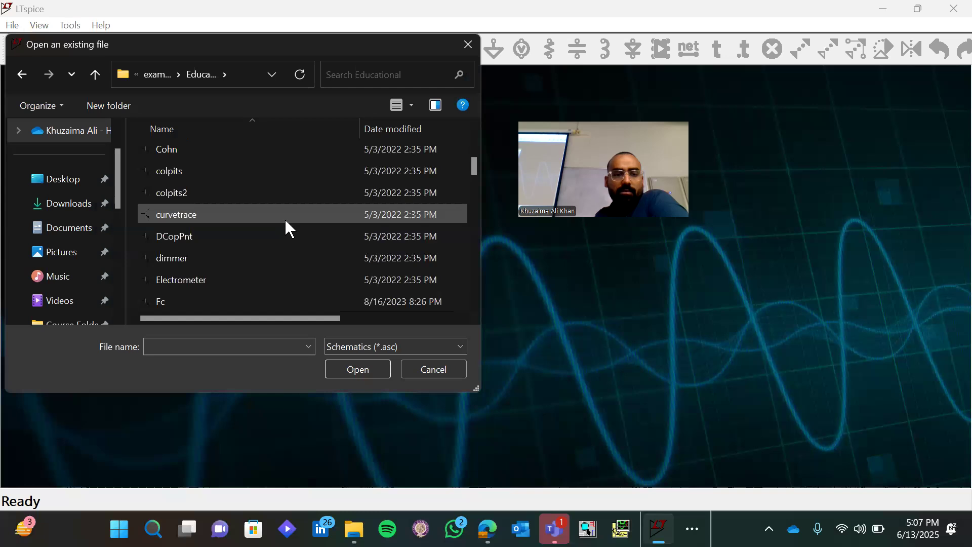
scroll(287, 227, "down", 2)
scroll(287, 227, "down", 2)
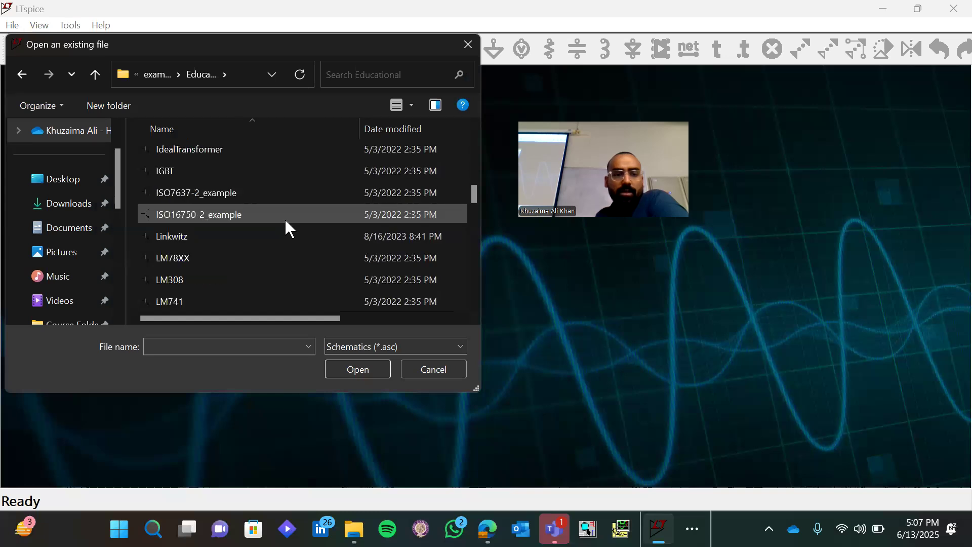
double_click(261, 195)
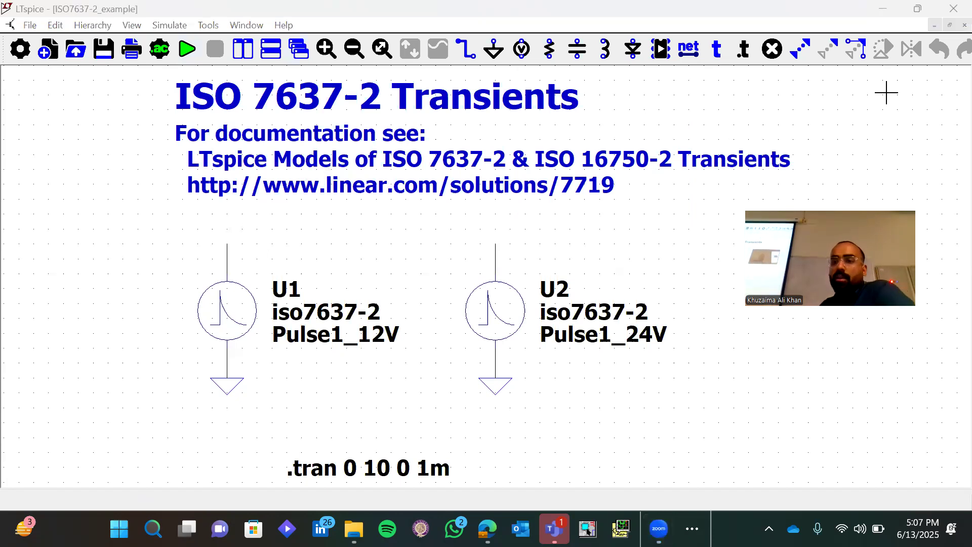
left_click(963, 25)
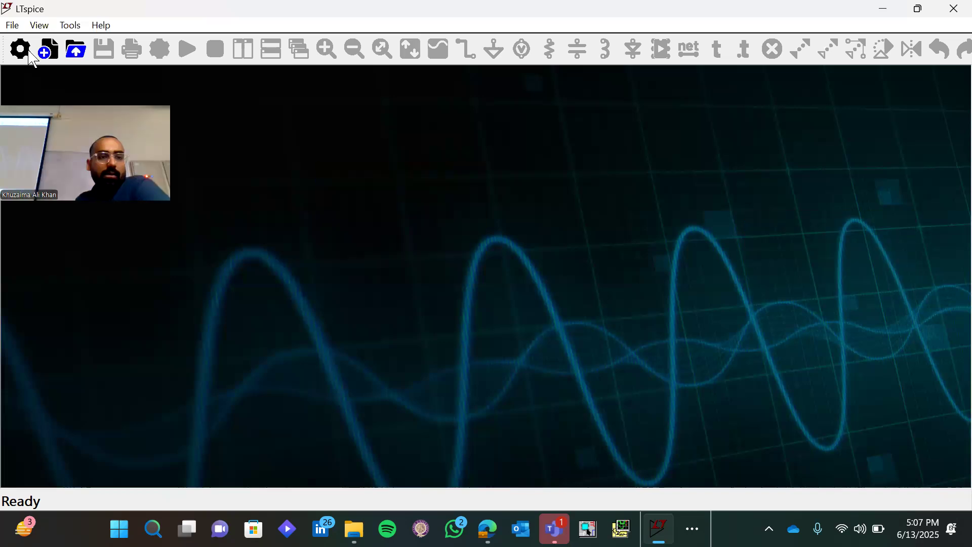
- Exit LTspice and relaunch it from the desktop
left_click(12, 26)
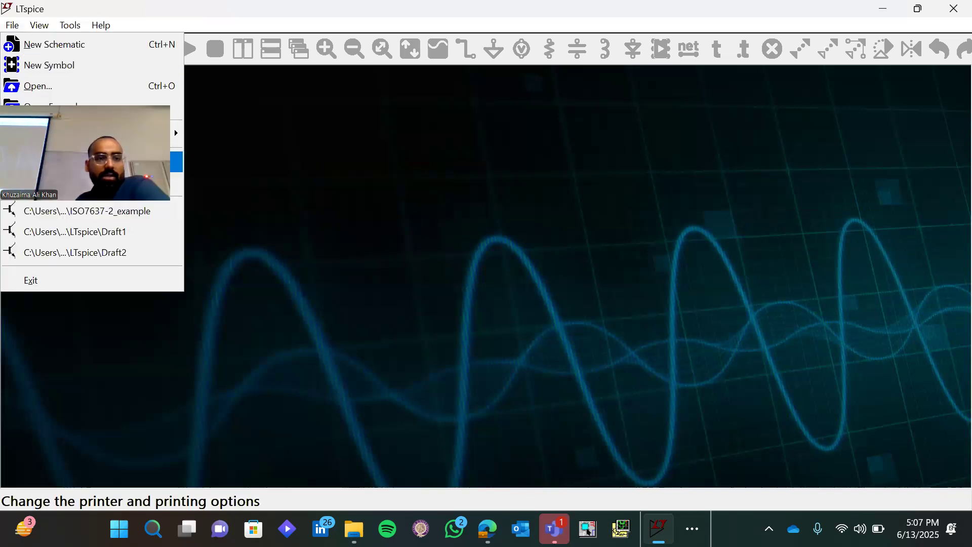
mouse_move(92, 133)
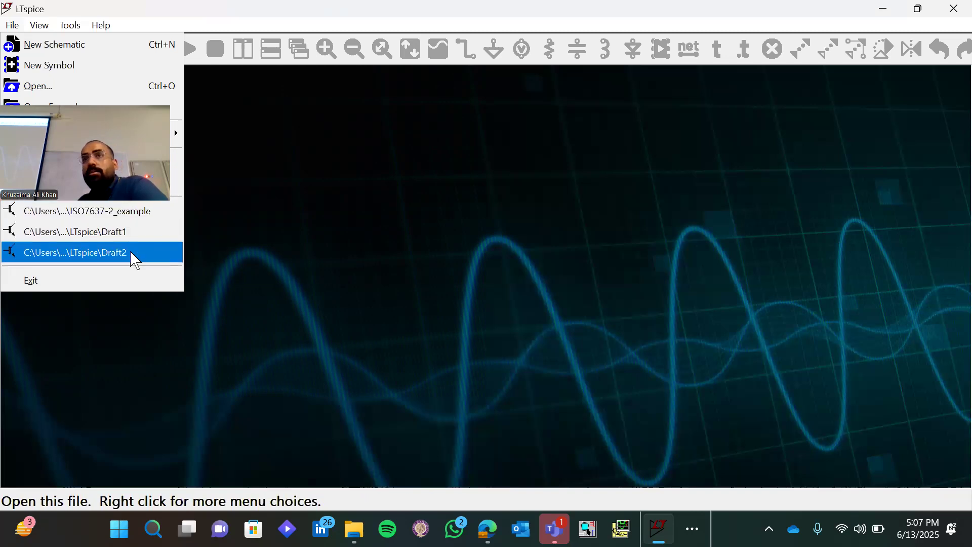
left_click(122, 292)
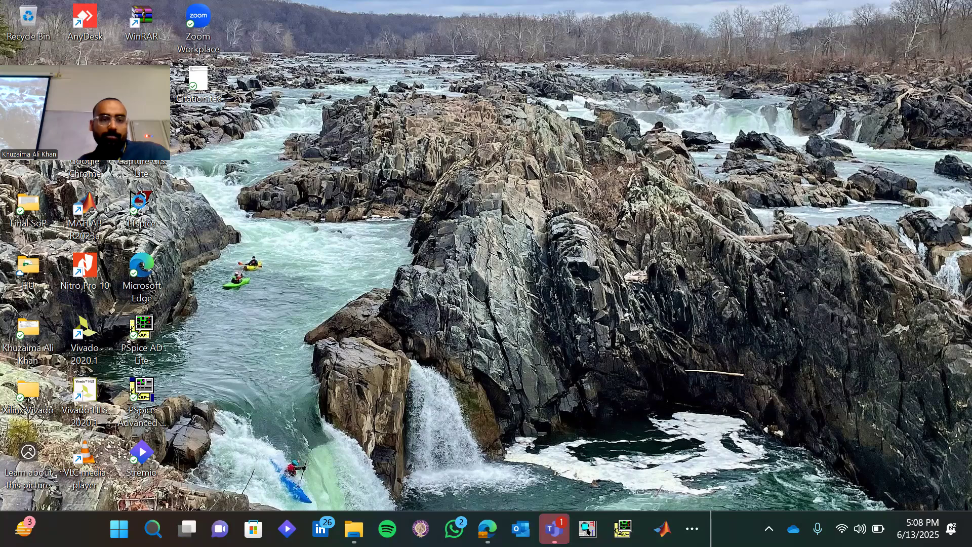
double_click(139, 203)
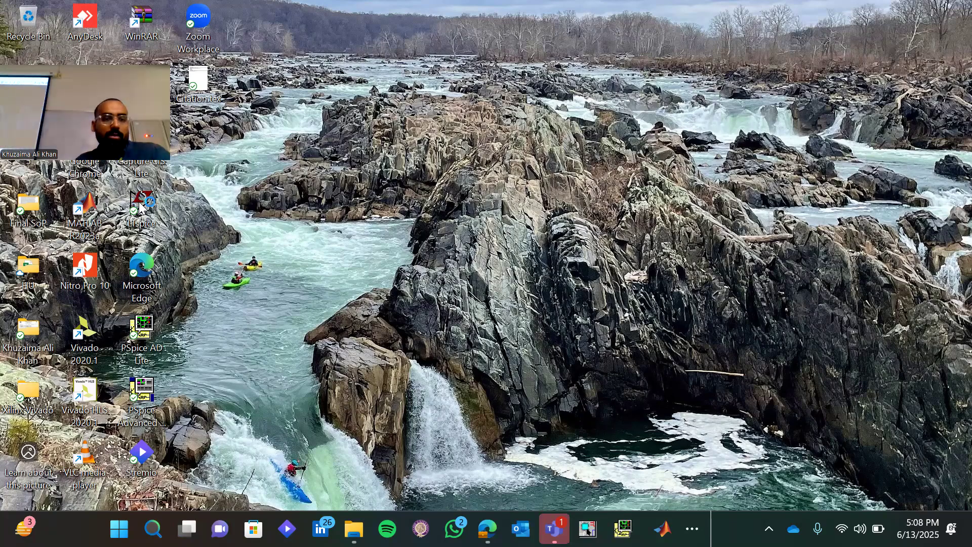
- Hide the LTspice toolbar and show it again
left_click(35, 22)
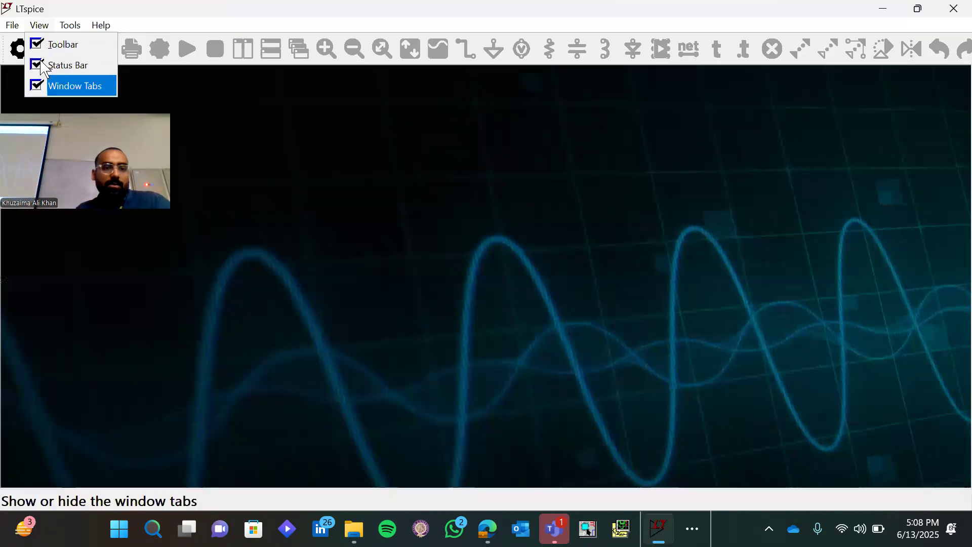
left_click(34, 49)
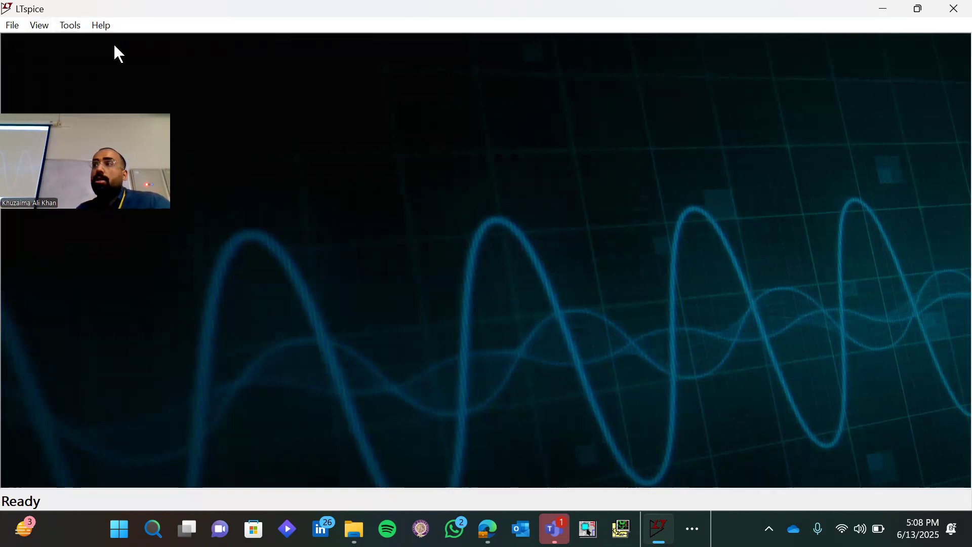
left_click(37, 25)
left_click(41, 26)
left_click(40, 27)
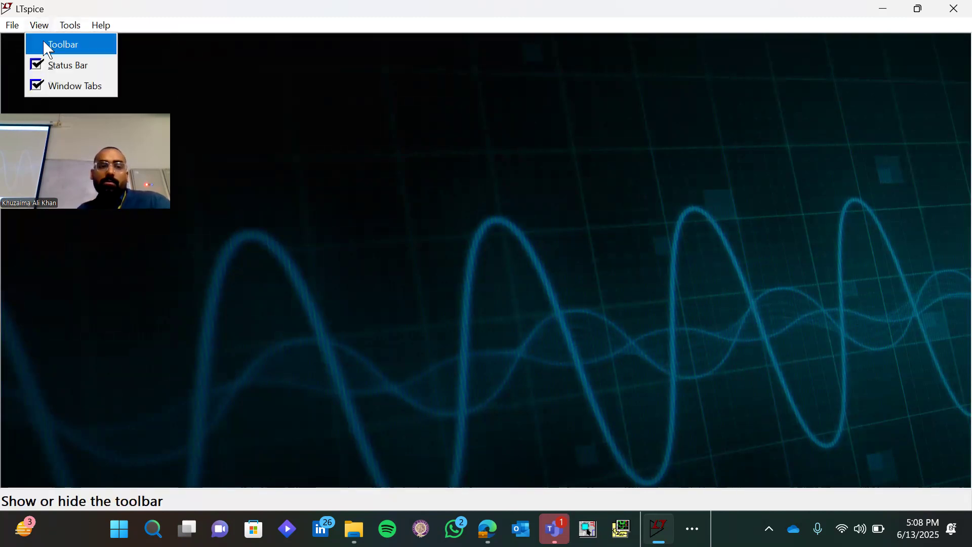
left_click(44, 41)
- Hide the status bar of the LTspice window
left_click(40, 25)
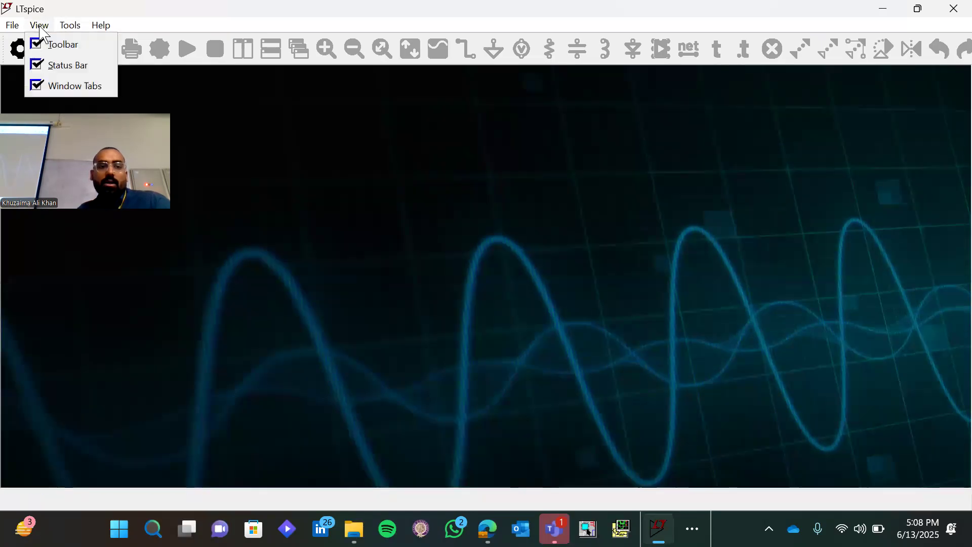
left_click(57, 76)
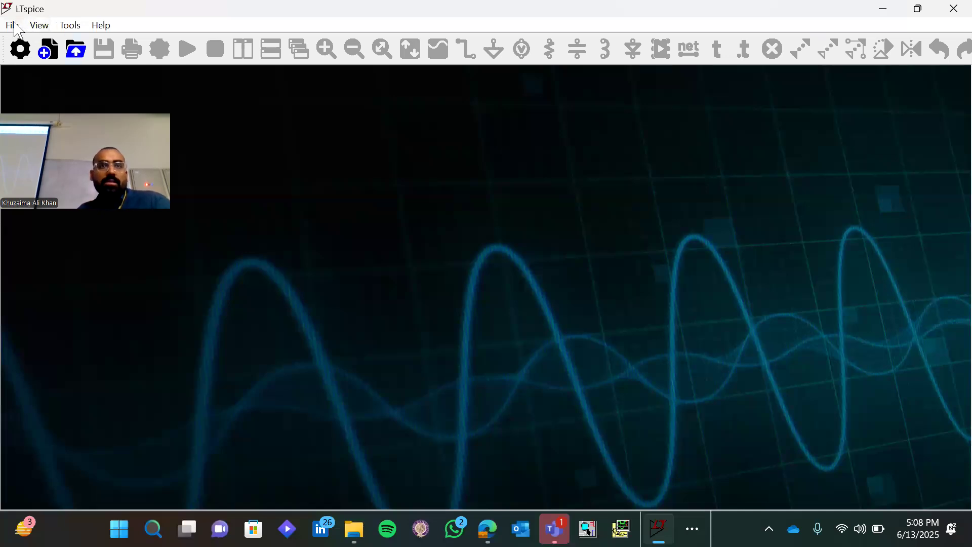
- Show the status bar of the LTspice window again
left_click(39, 25)
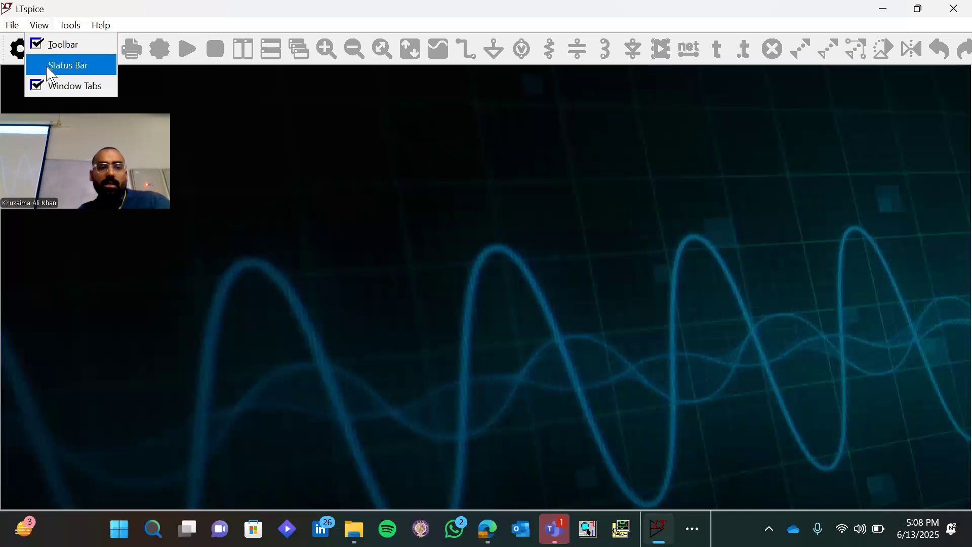
left_click(47, 66)
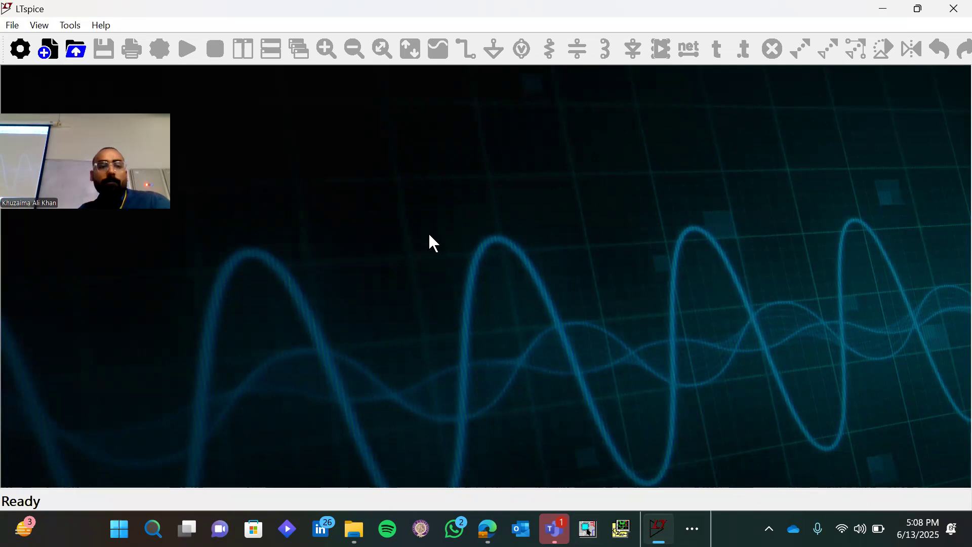
- Turn the window tabs off and back on, and repeat the toggle once more
left_click(43, 29)
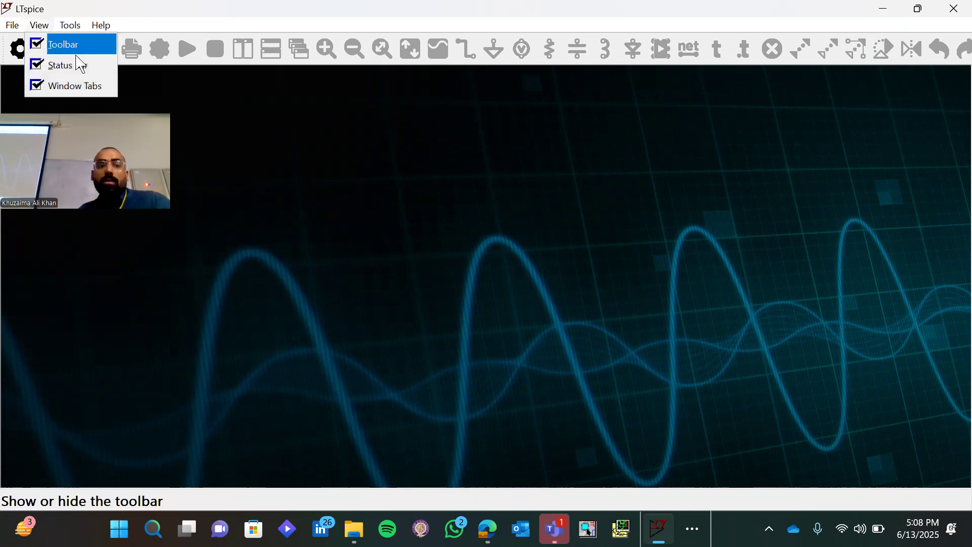
left_click(79, 92)
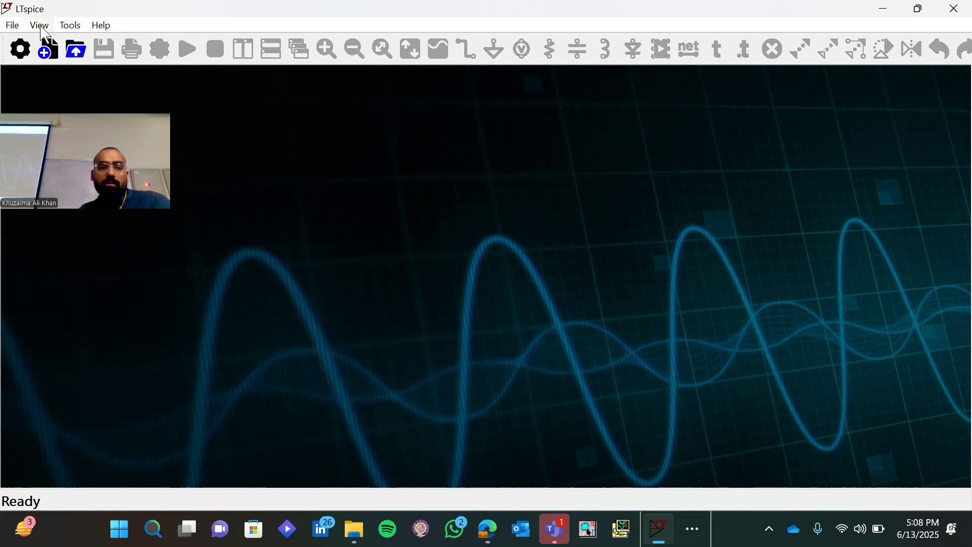
left_click(43, 28)
left_click(63, 87)
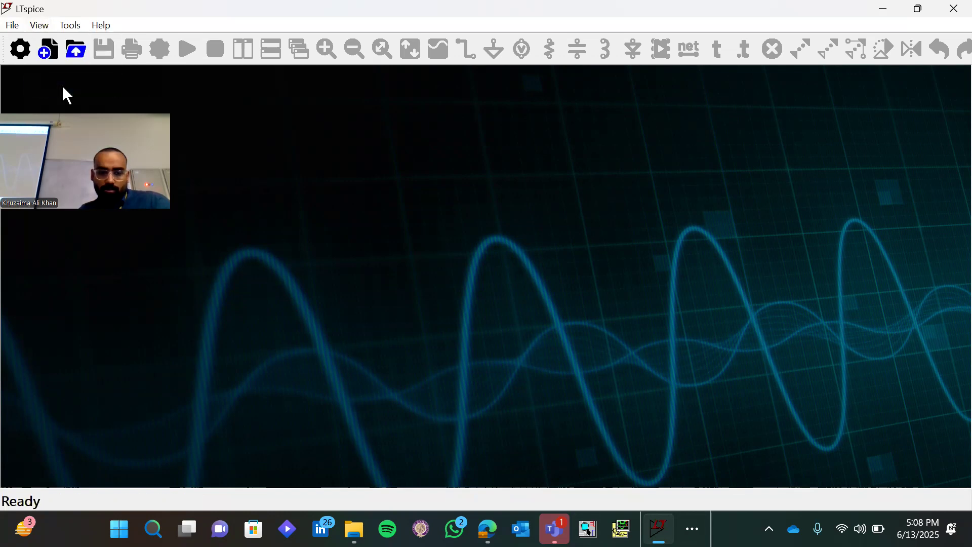
left_click(40, 27)
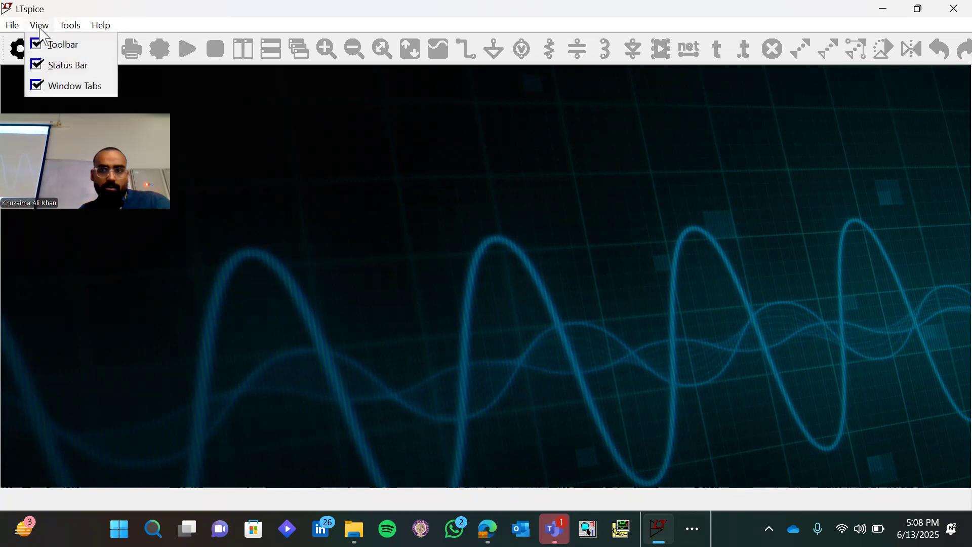
left_click(73, 86)
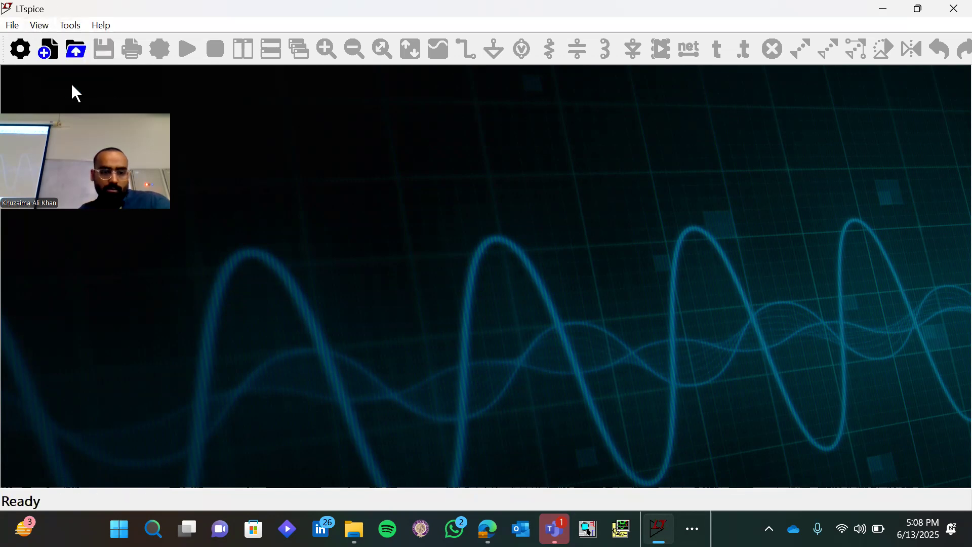
left_click(33, 28)
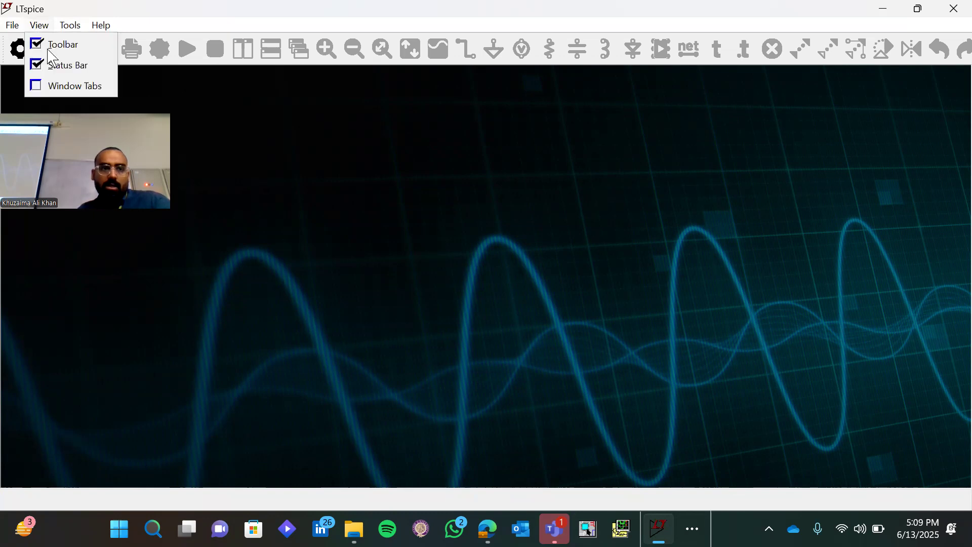
left_click(69, 88)
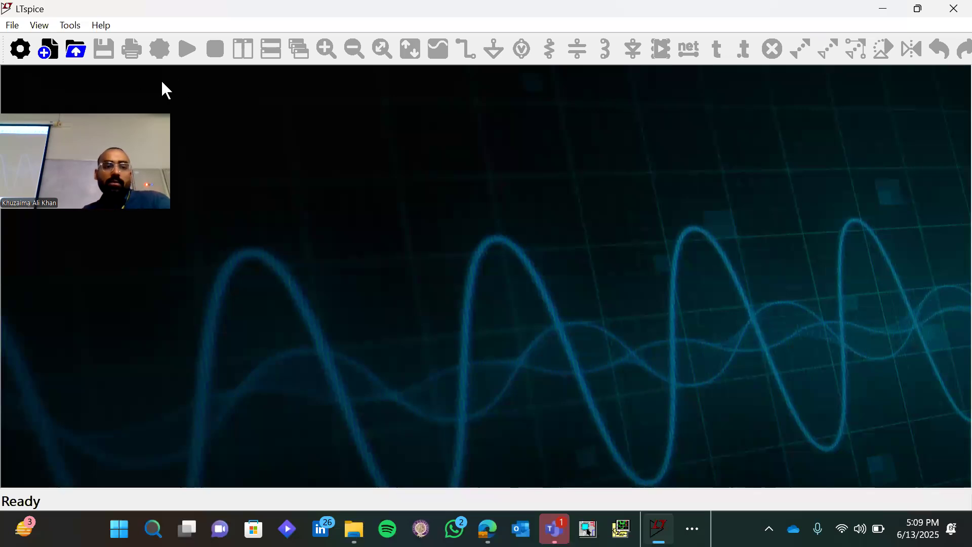
- Create a new blank schematic, and turn the window tabs off and on again with it open
key("ctrl+n")
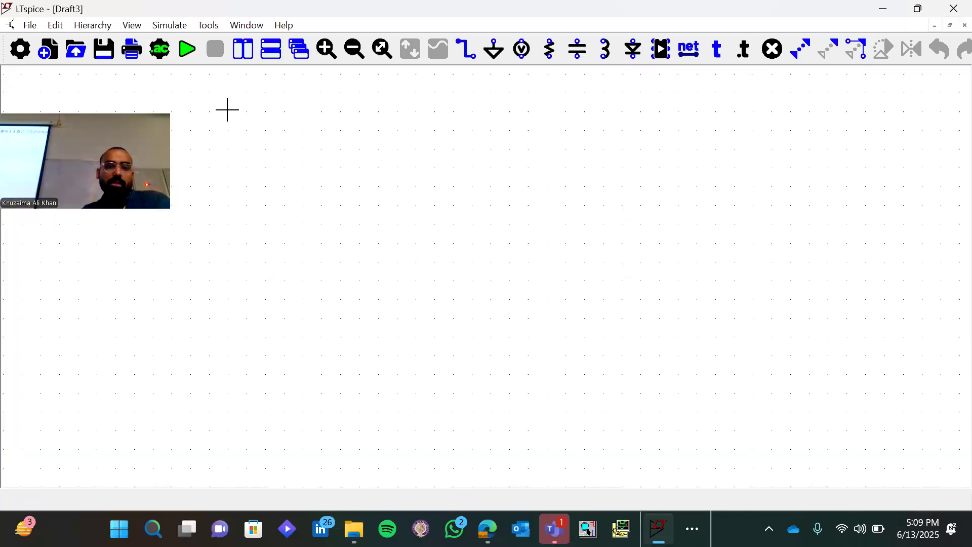
left_click(33, 26)
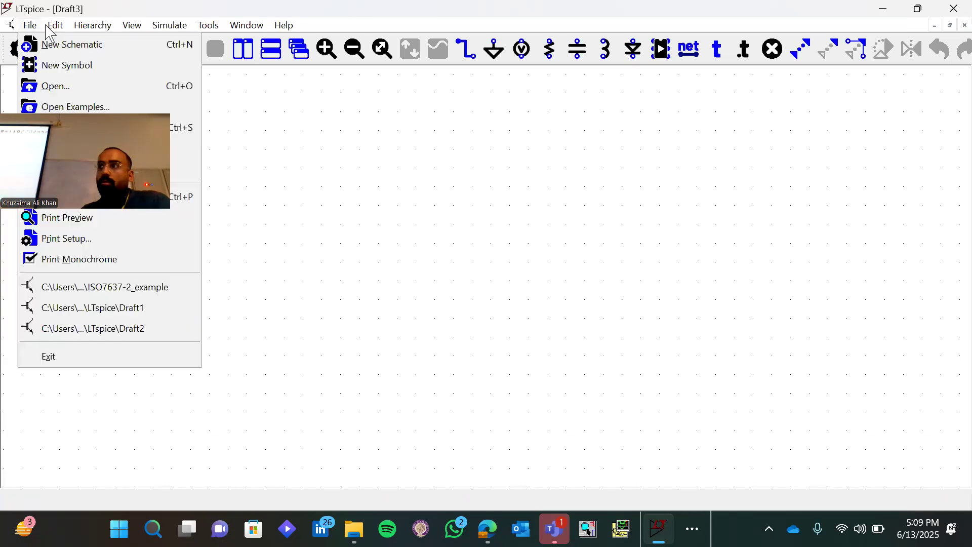
left_click(48, 28)
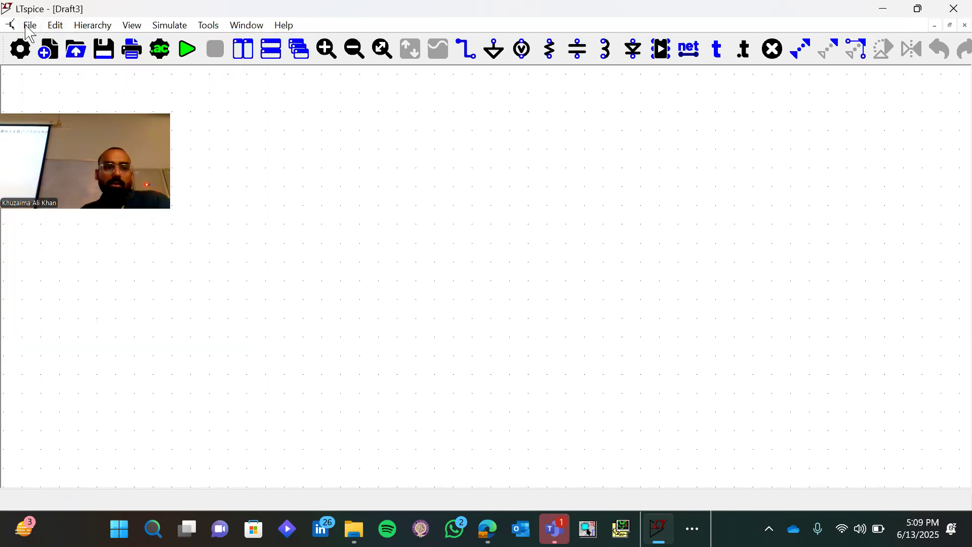
left_click(30, 27)
mouse_move(66, 33)
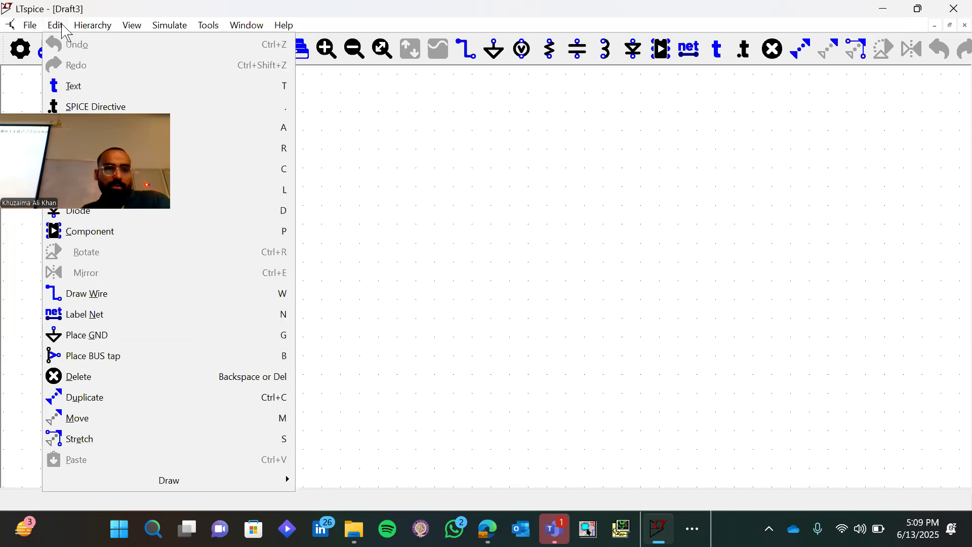
mouse_move(130, 27)
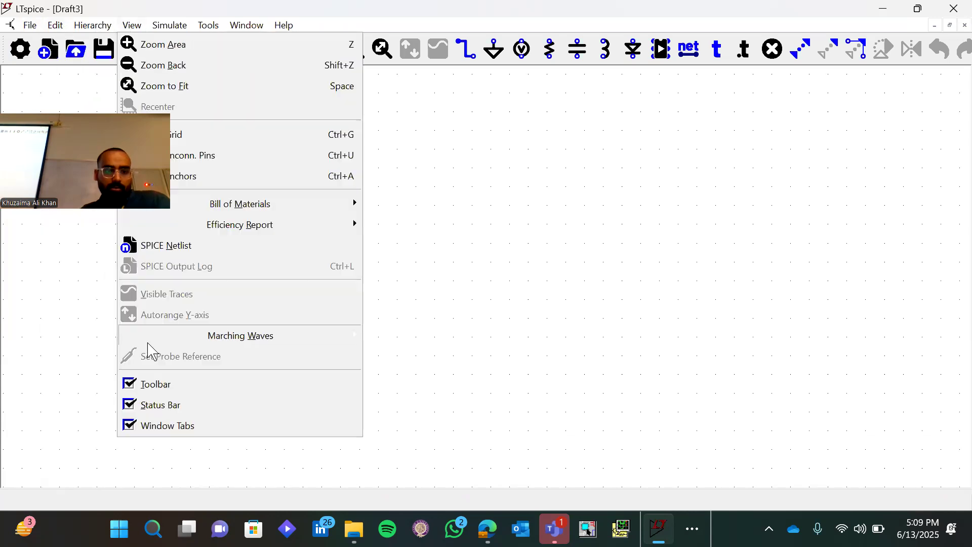
left_click(158, 428)
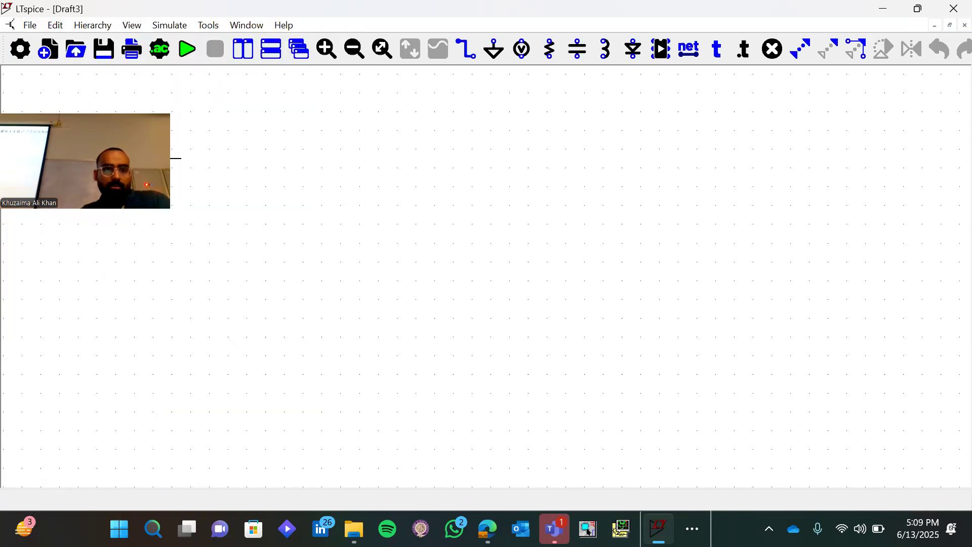
left_click(137, 25)
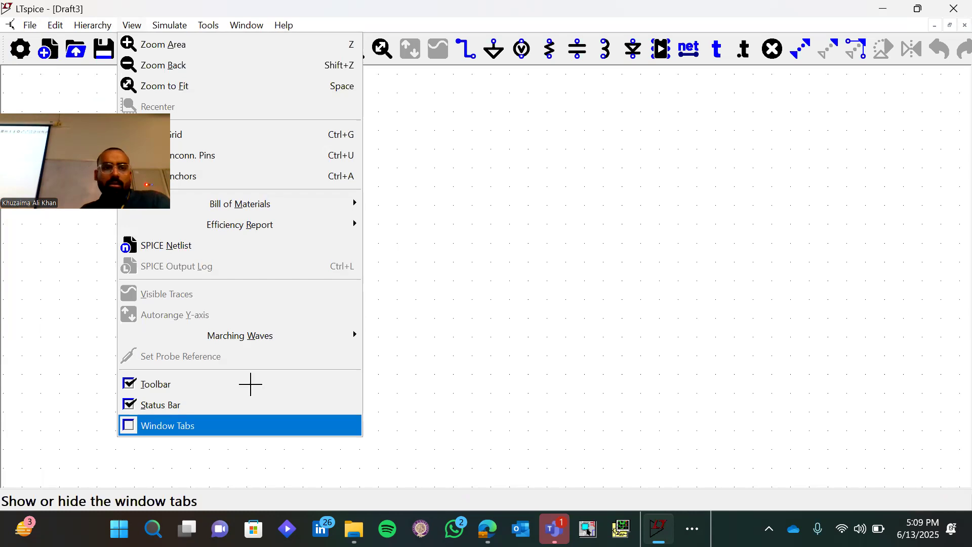
left_click(253, 383)
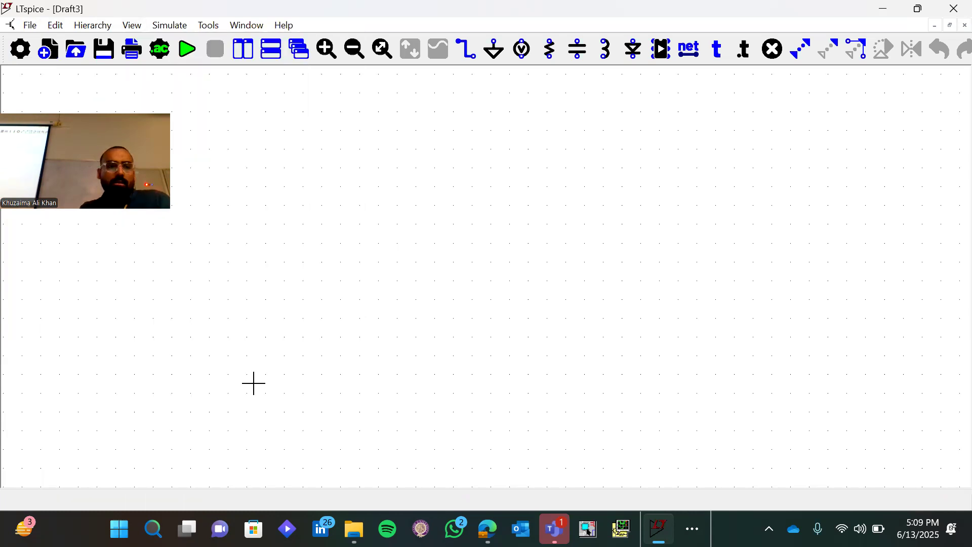
- Create six more blank schematics, and hide the window tabs that list the open drafts
key("ctrl+n")
key("ctrl+n")
key("ctrl+n")
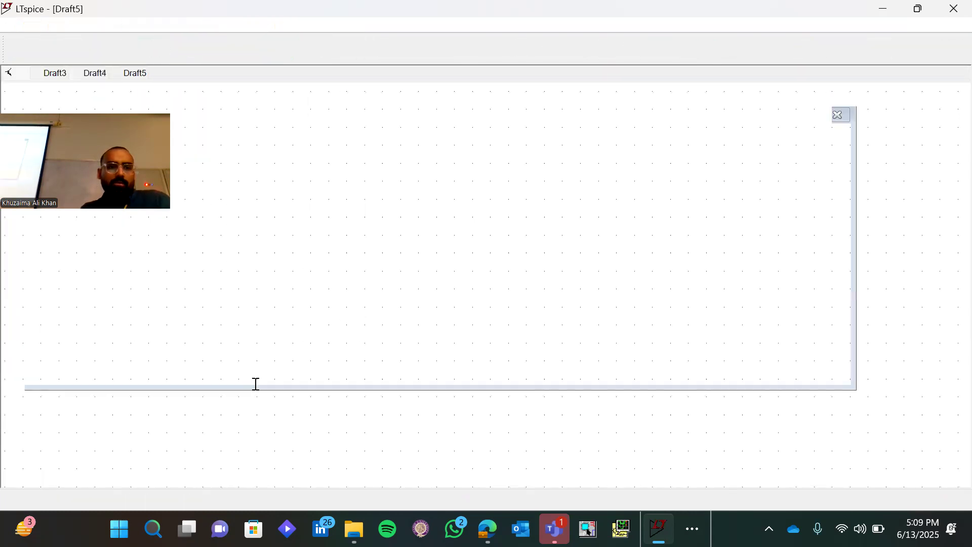
key("ctrl+n")
key("ctrl+n")
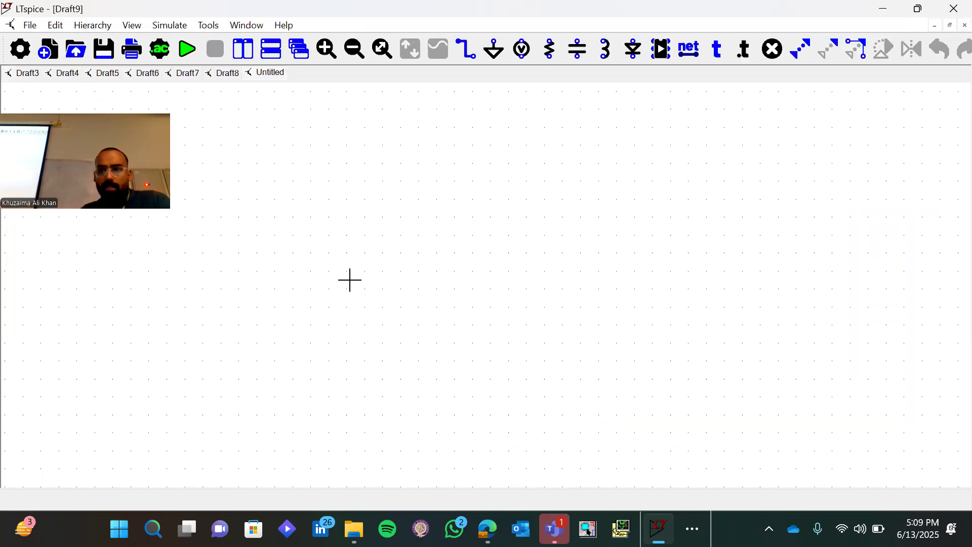
left_click(132, 25)
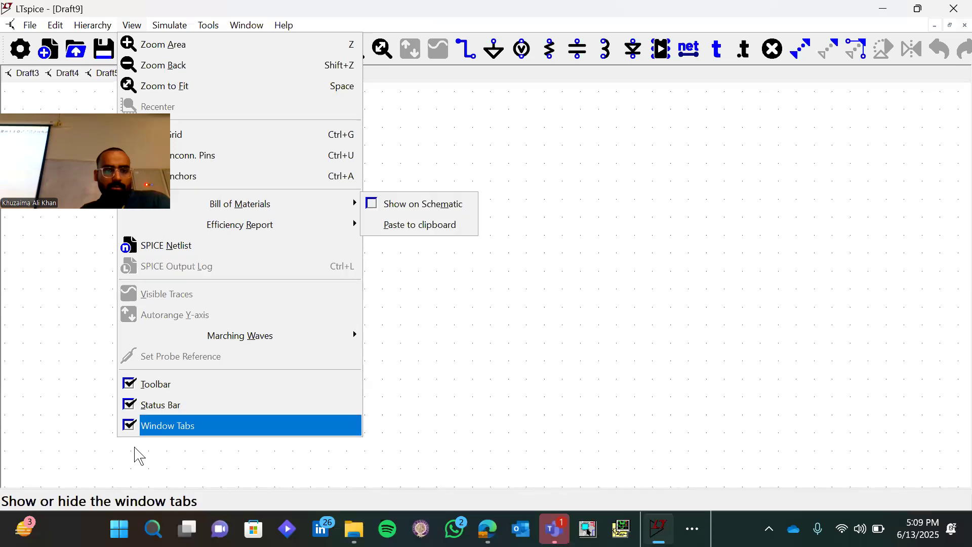
left_click(159, 424)
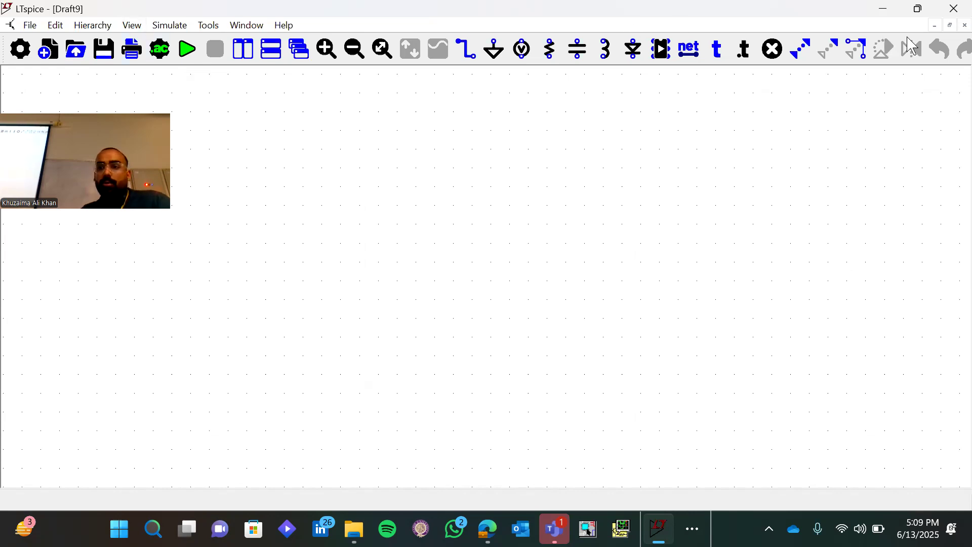
- Close all open draft schematics and turn the window tabs back on
left_click(956, 27)
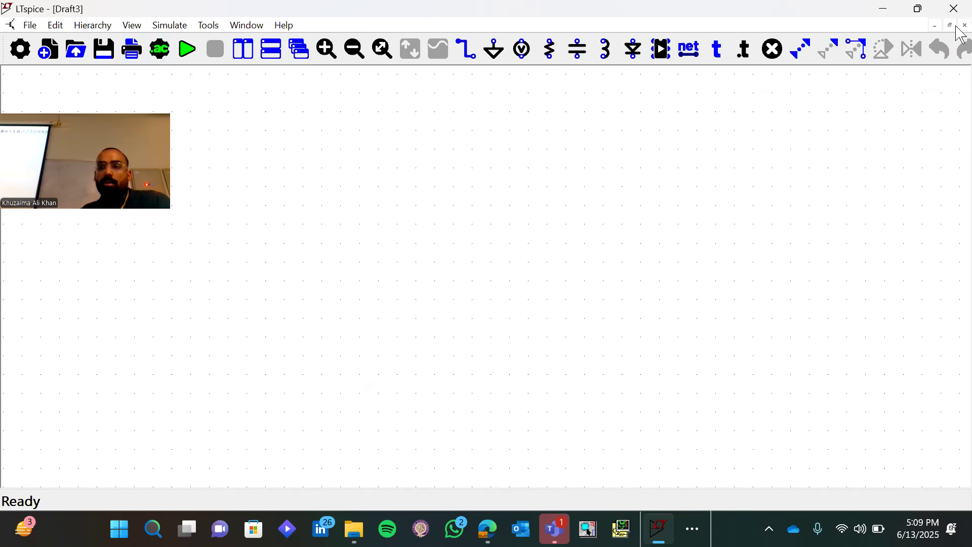
left_click(959, 30)
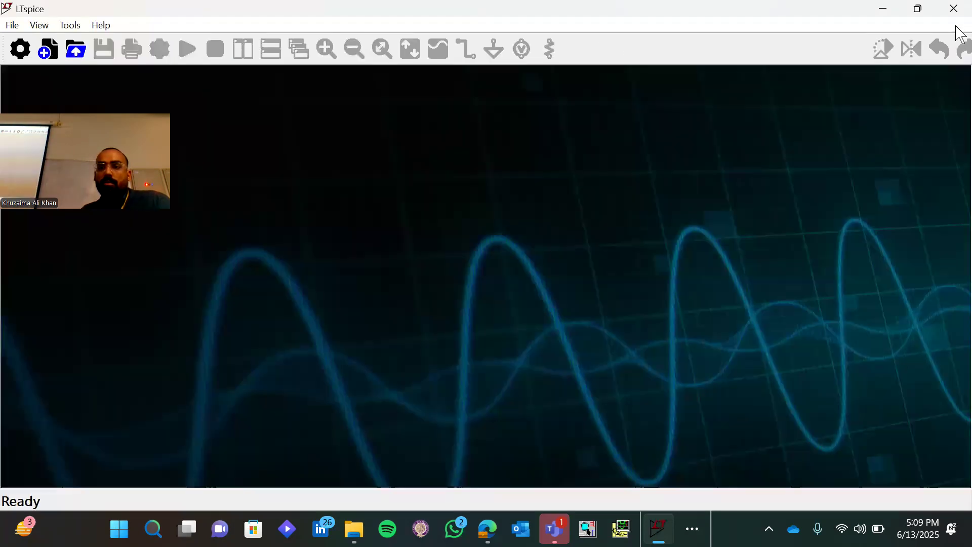
left_click(70, 25)
mouse_move(39, 25)
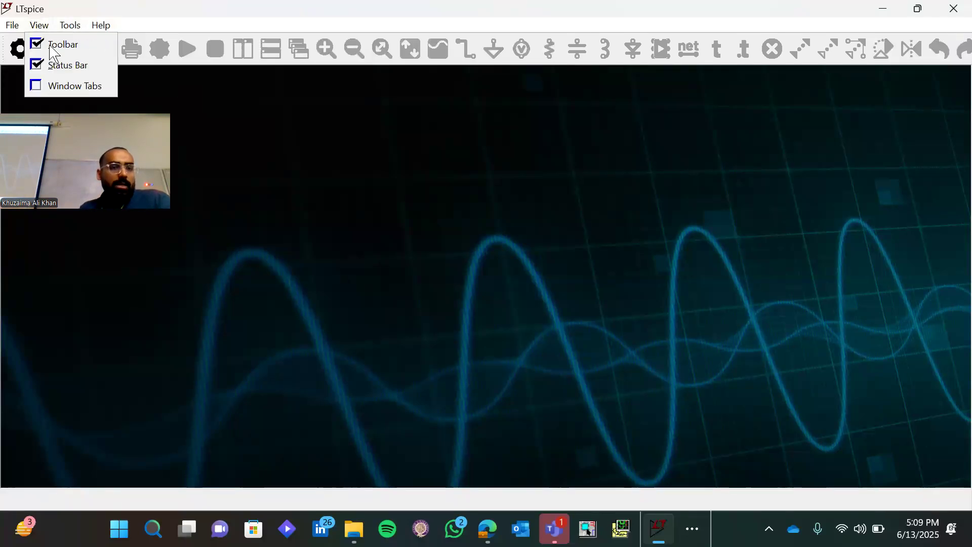
left_click(58, 86)
- Review the Operation, Netlist Options, Schematic, Compression, Waveforms, Search Paths, SPICE, Internet and Save Defaults settings, and close the Settings dialog with OK
left_click(69, 26)
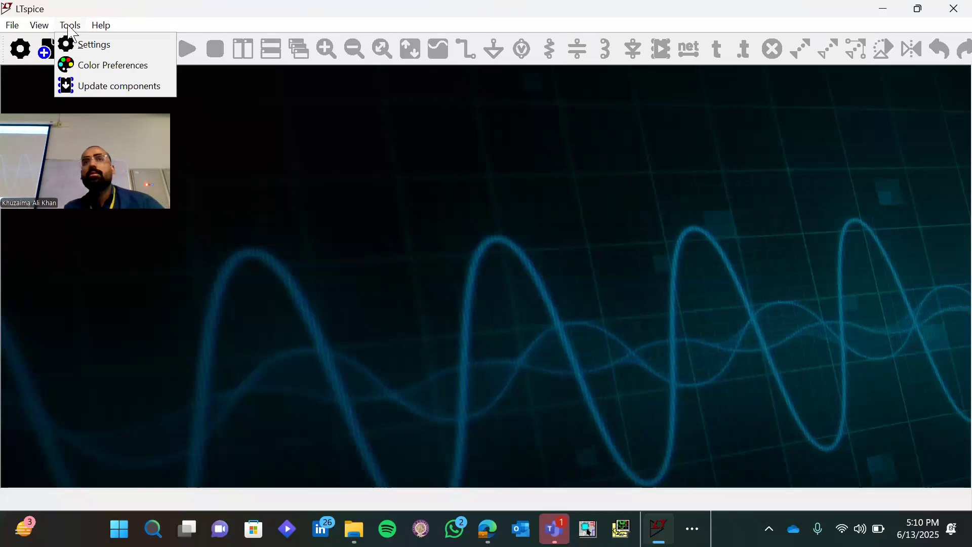
left_click(89, 52)
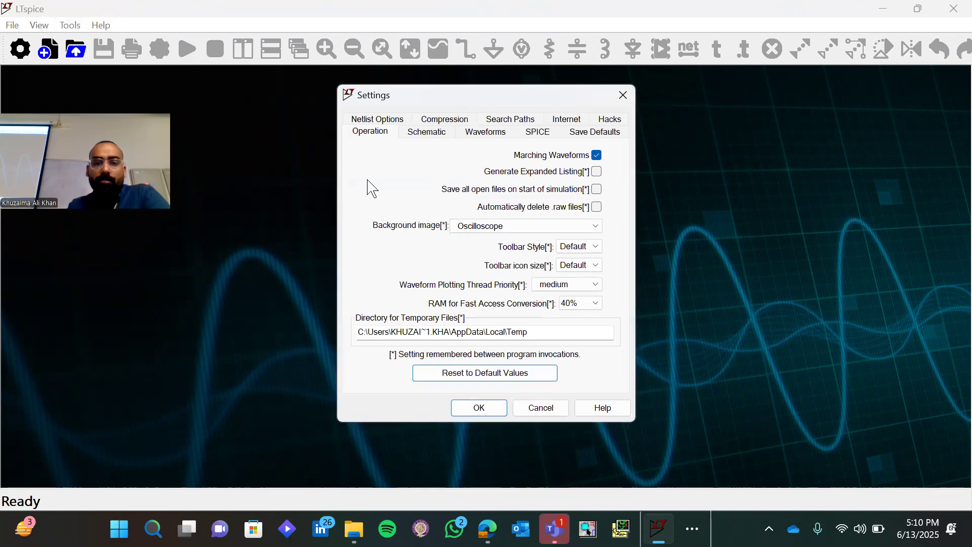
left_click(370, 119)
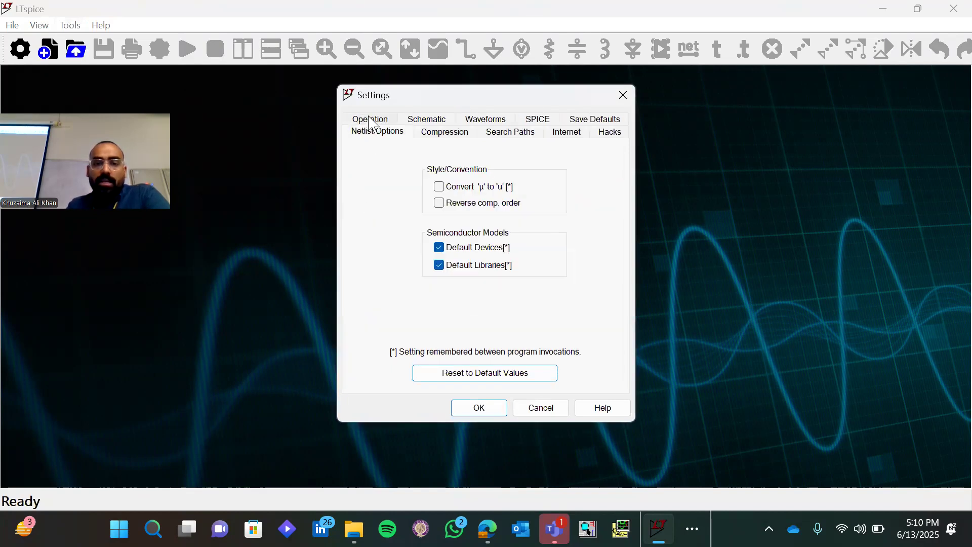
left_click(414, 120)
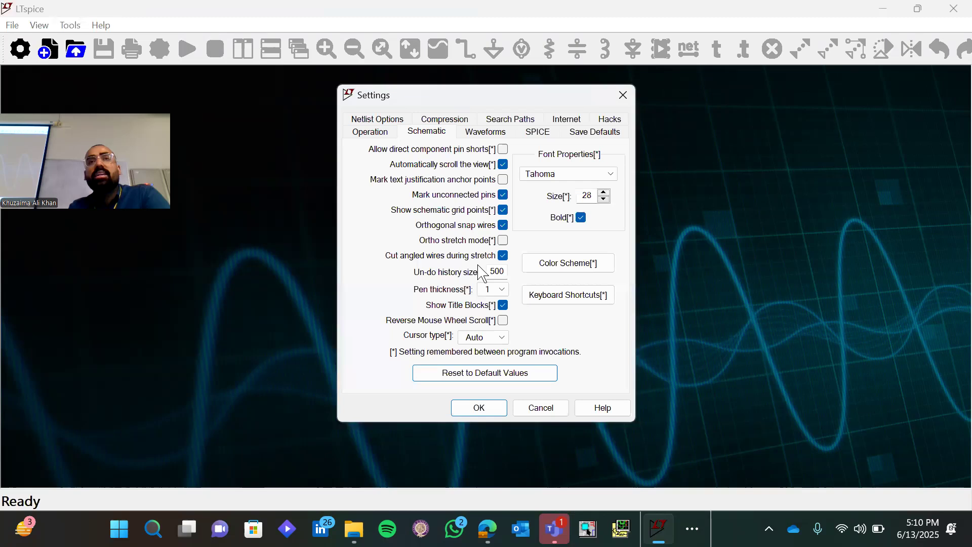
left_click(443, 122)
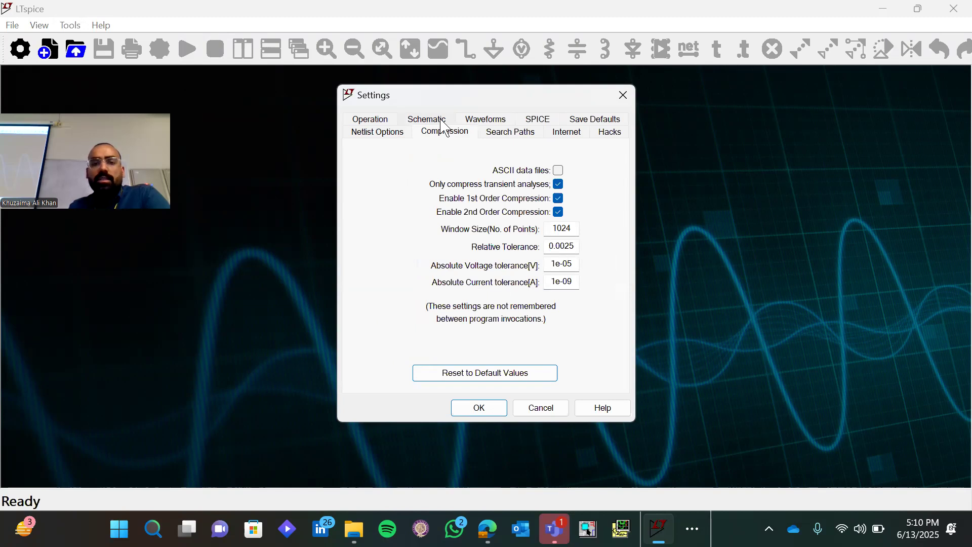
left_click(469, 122)
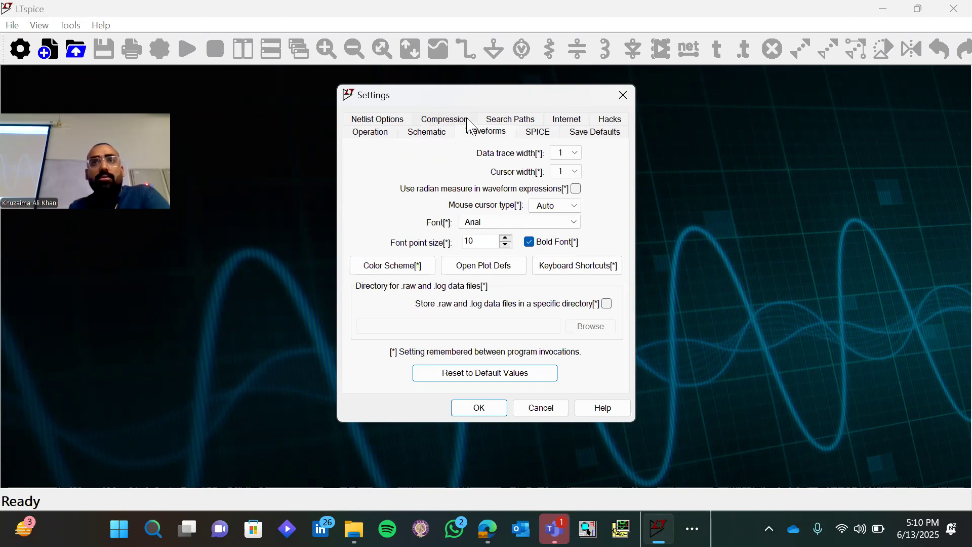
left_click(512, 120)
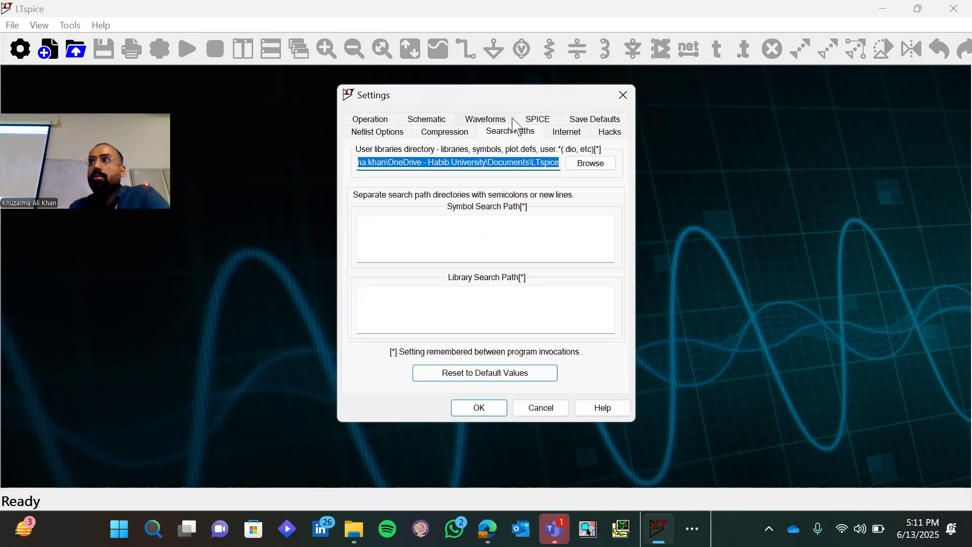
left_click(538, 122)
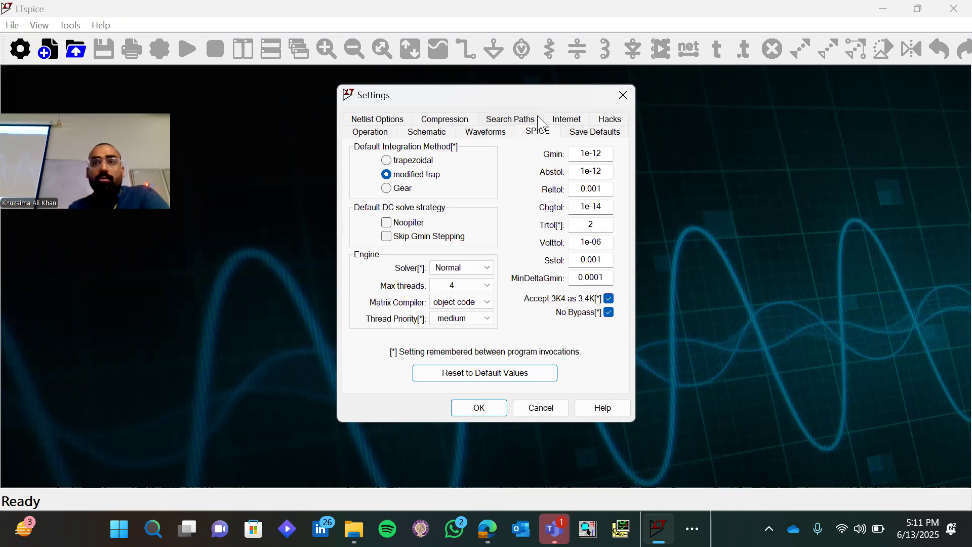
left_click(565, 120)
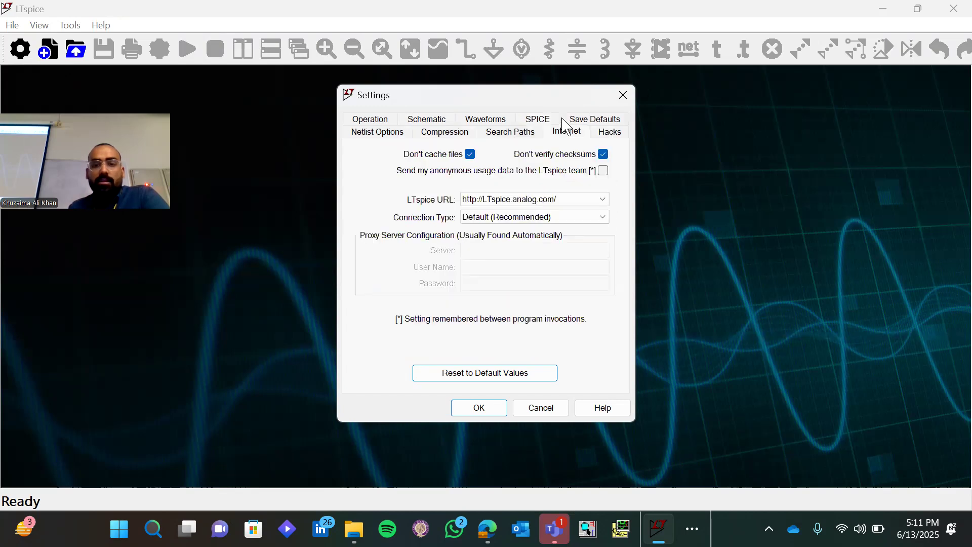
left_click(592, 120)
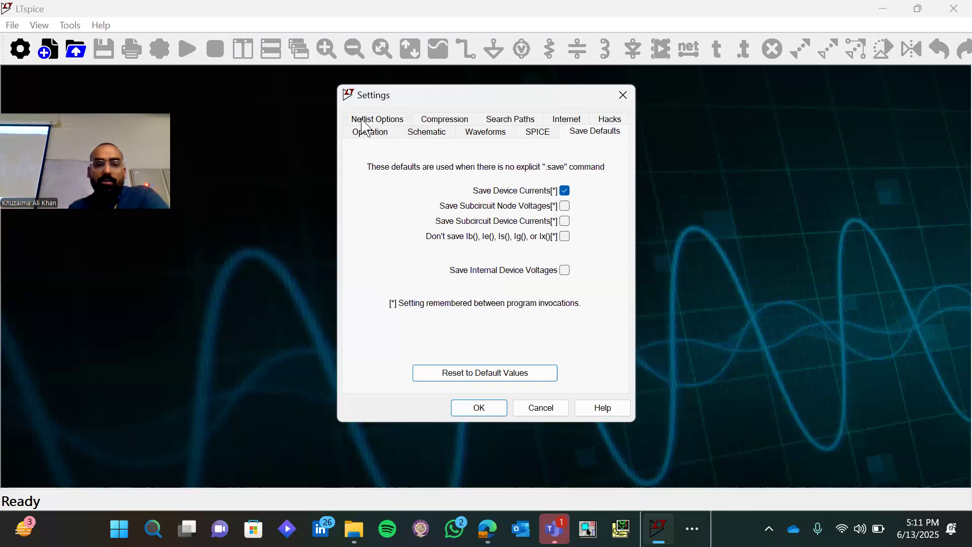
left_click(493, 412)
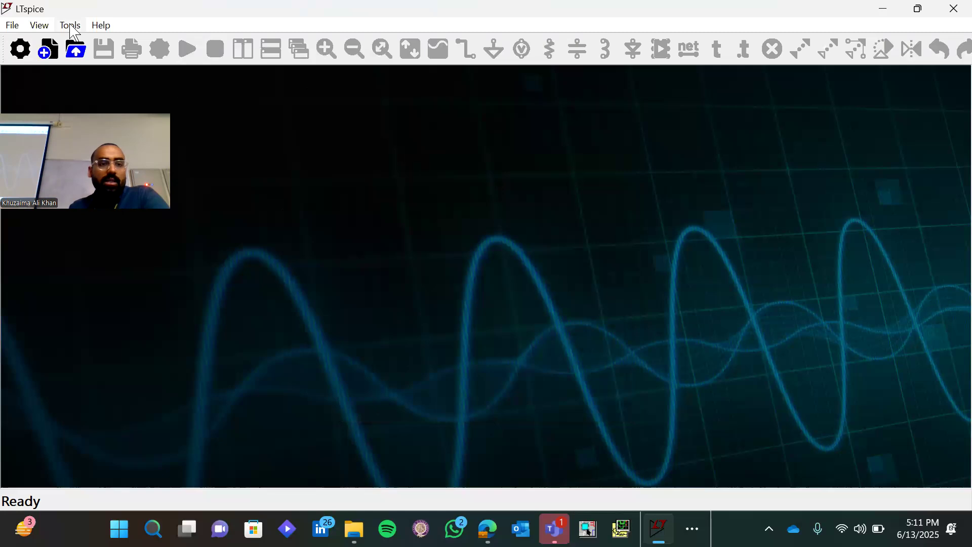
- Open the Color Palette Editor, set the waveform Background to Red 255, Green 255 and Blue 255, and apply it
left_click(72, 26)
left_click(96, 64)
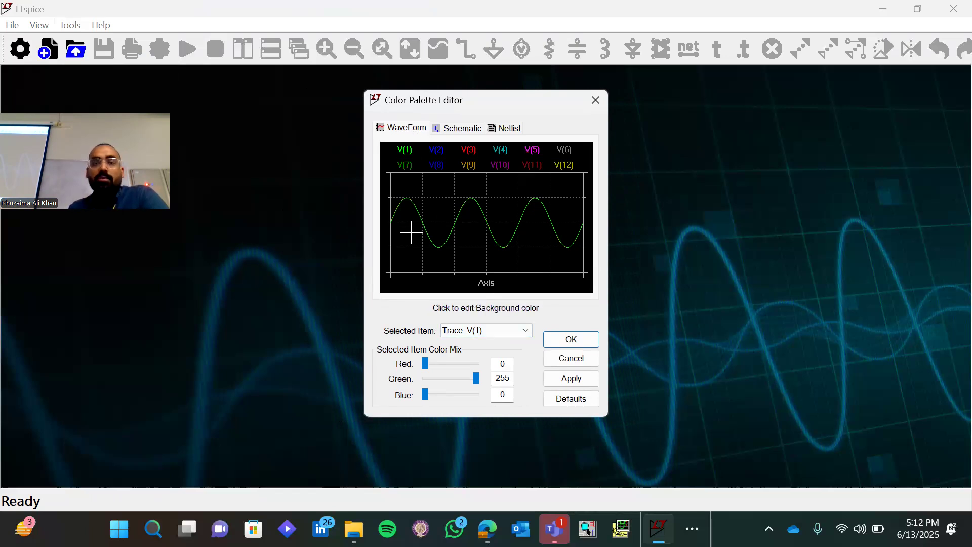
left_click(466, 332)
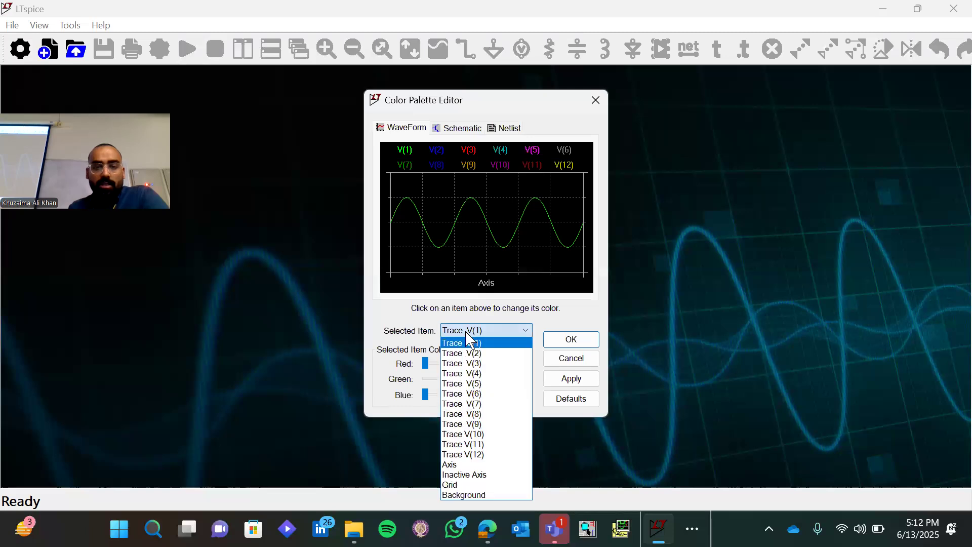
left_click(466, 495)
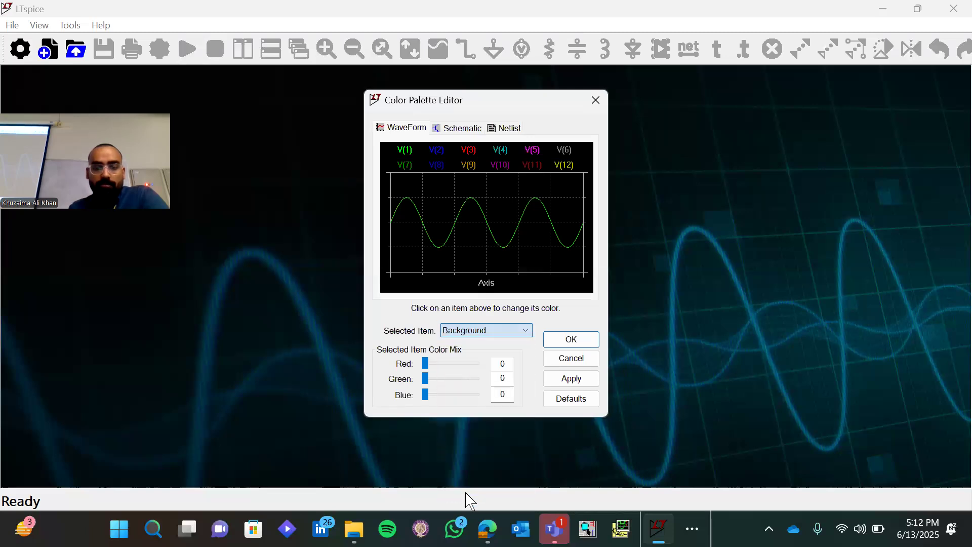
left_click_drag(427, 364, 521, 373)
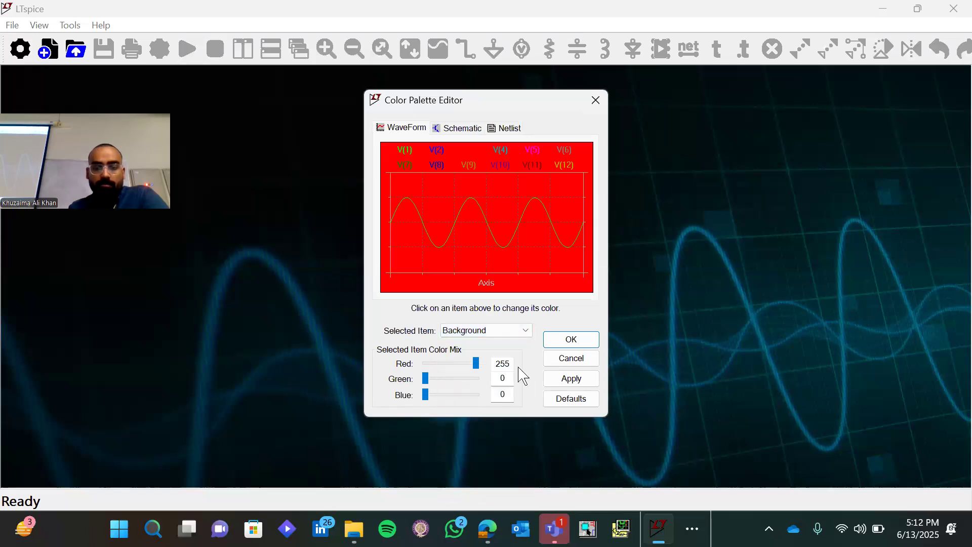
left_click_drag(425, 378, 502, 375)
left_click_drag(425, 394, 498, 394)
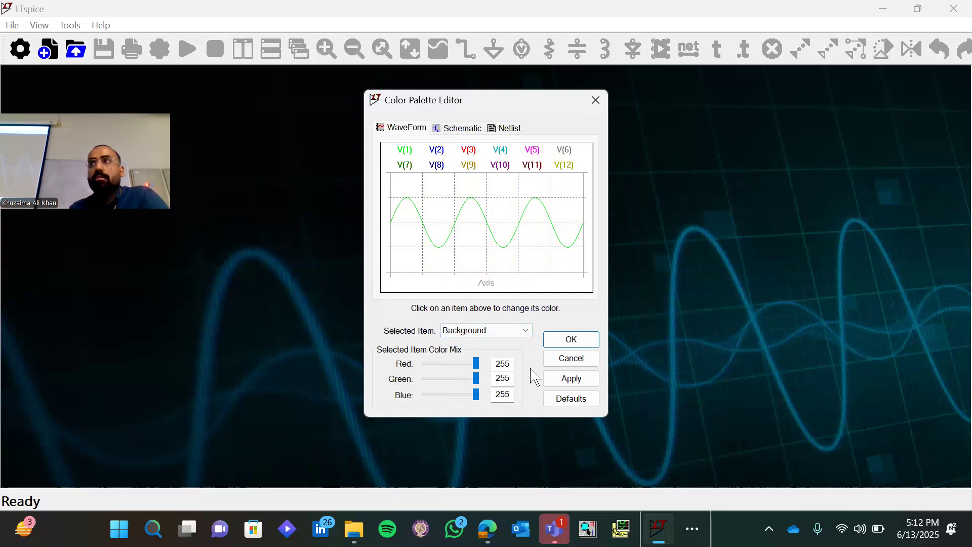
left_click(583, 384)
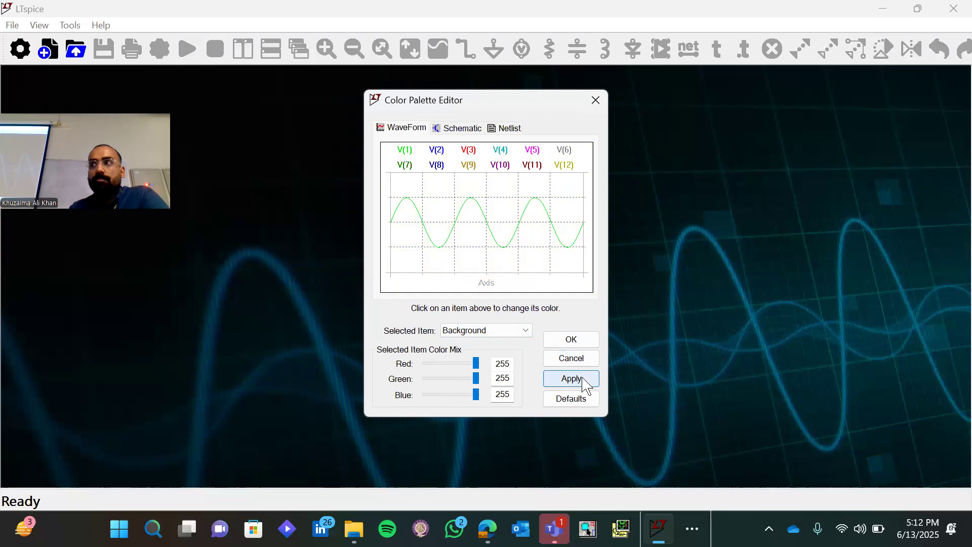
- Set the waveform Grid colour to Red 0, Green 0 and Blue 0, and apply it
left_click(523, 336)
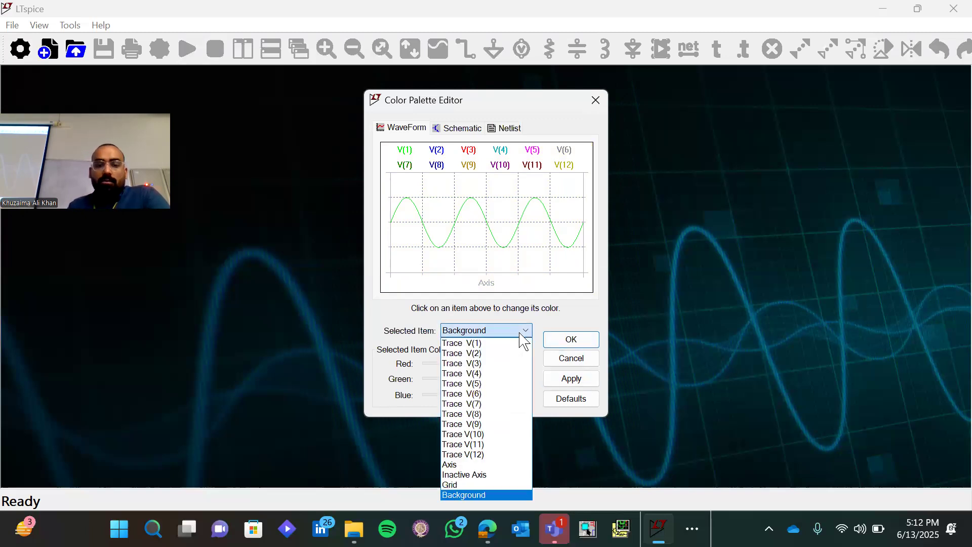
left_click(471, 486)
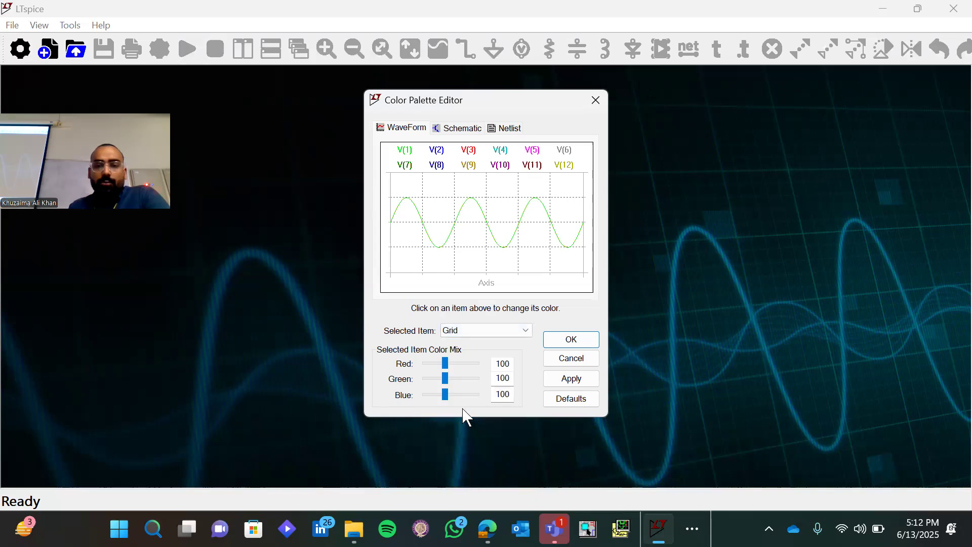
left_click_drag(446, 364, 404, 394)
left_click(557, 379)
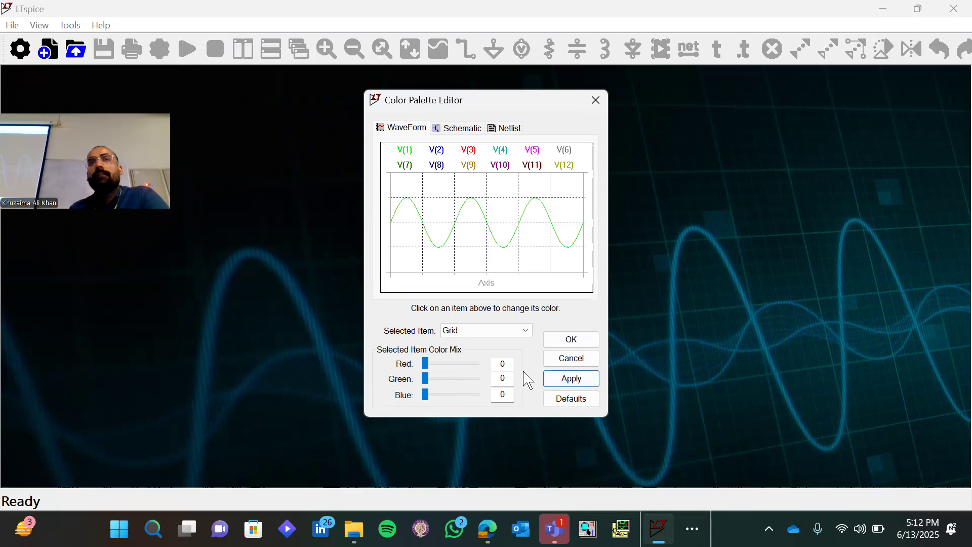
- Check the colour mixes of the waveform Axis and Trace V(1), and apply the waveform palette without editing them
left_click(506, 334)
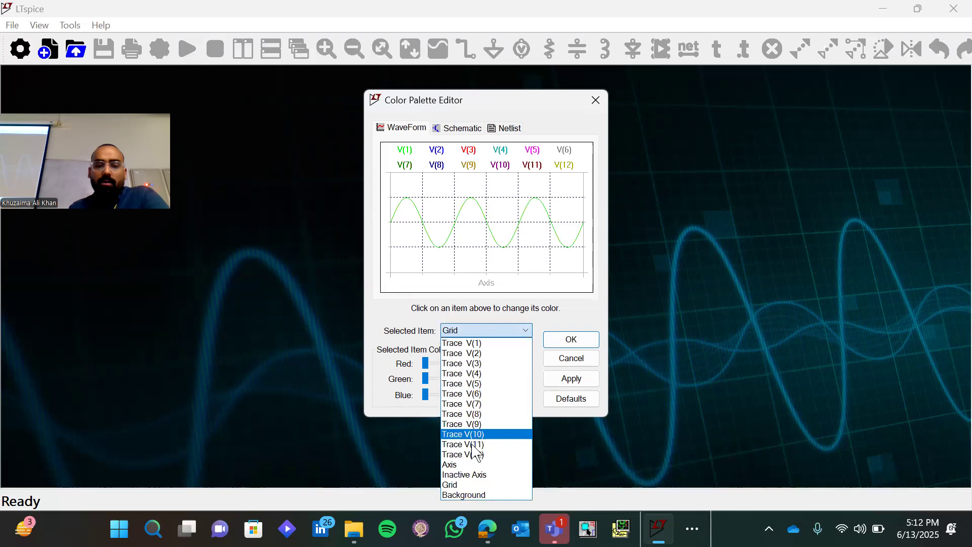
left_click(471, 465)
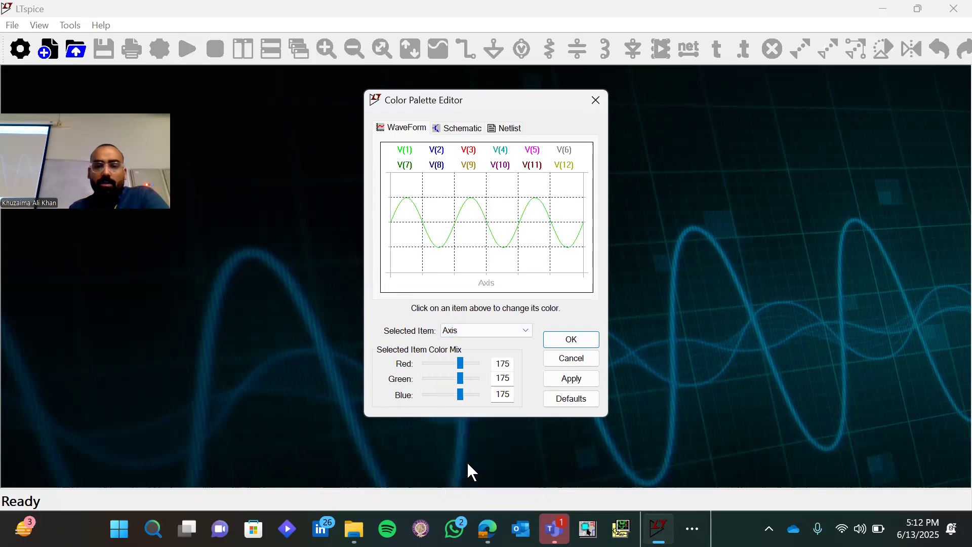
left_click(506, 334)
left_click(501, 345)
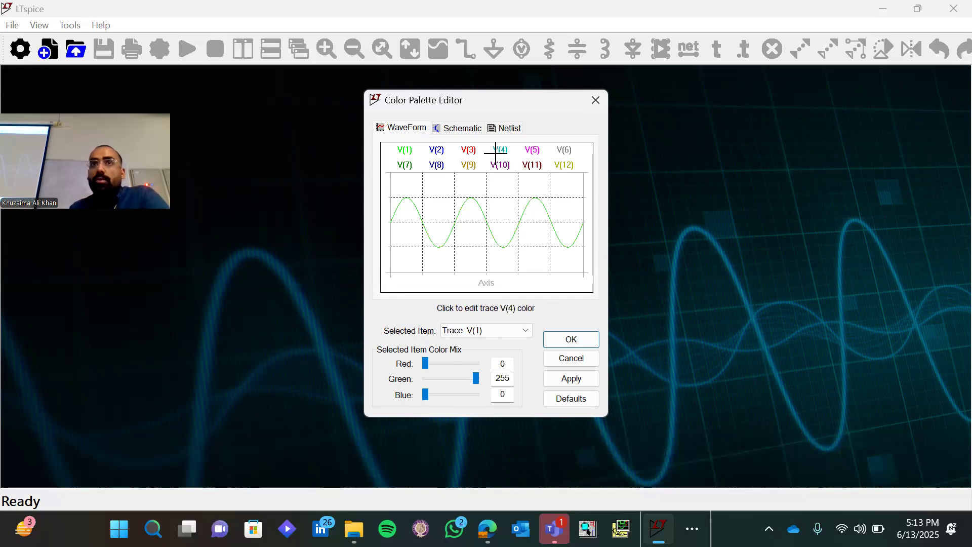
left_click(575, 380)
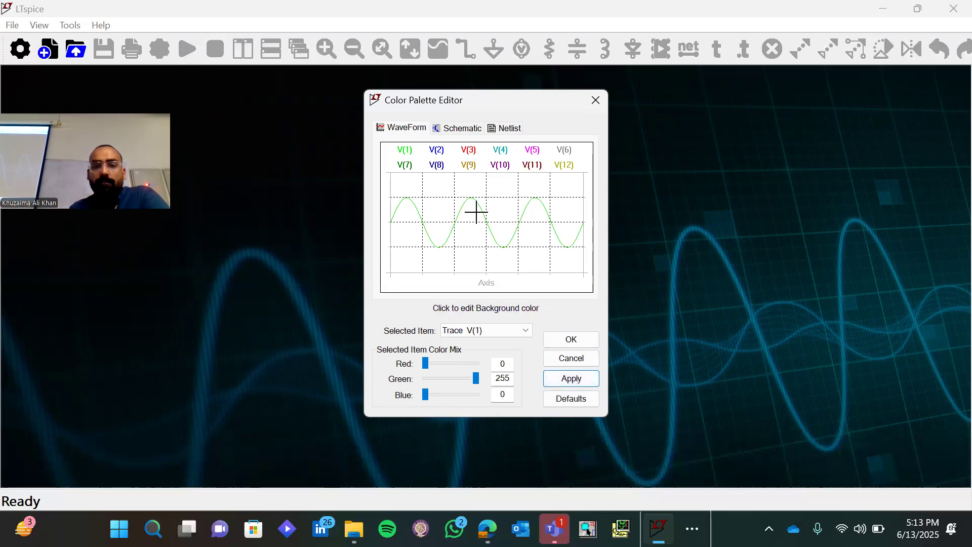
- Review the colour mixes of Wires and Junctions in the schematic palette, applying the palette after checking Wires
left_click(464, 127)
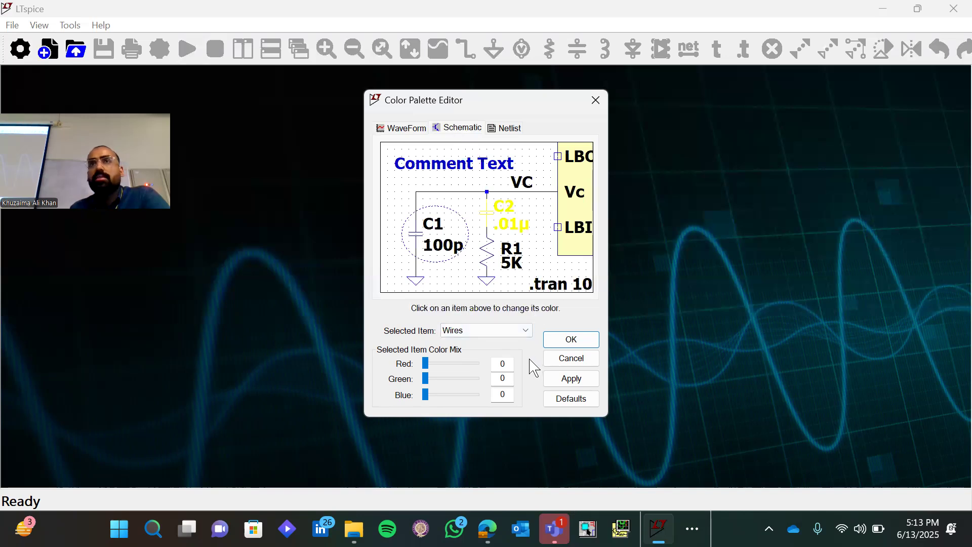
left_click(506, 332)
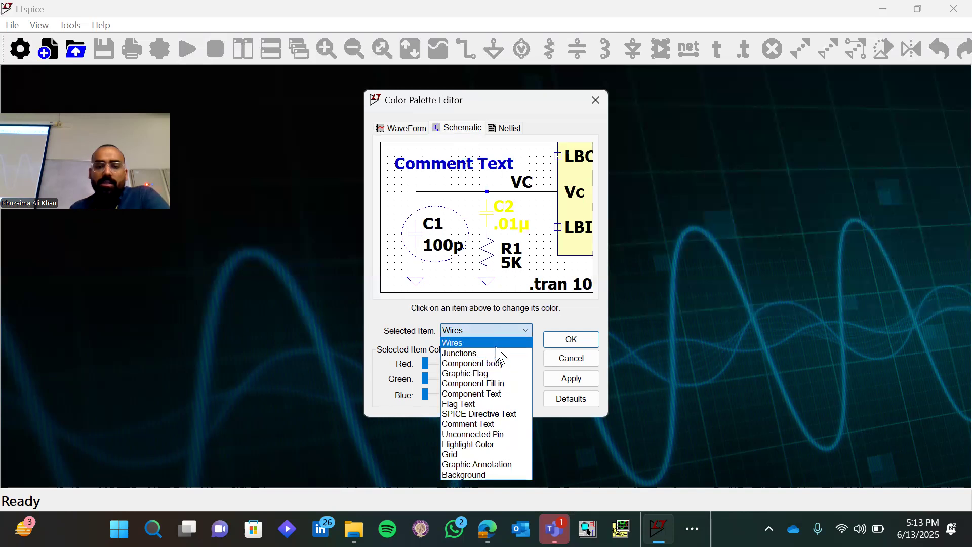
left_click(497, 347)
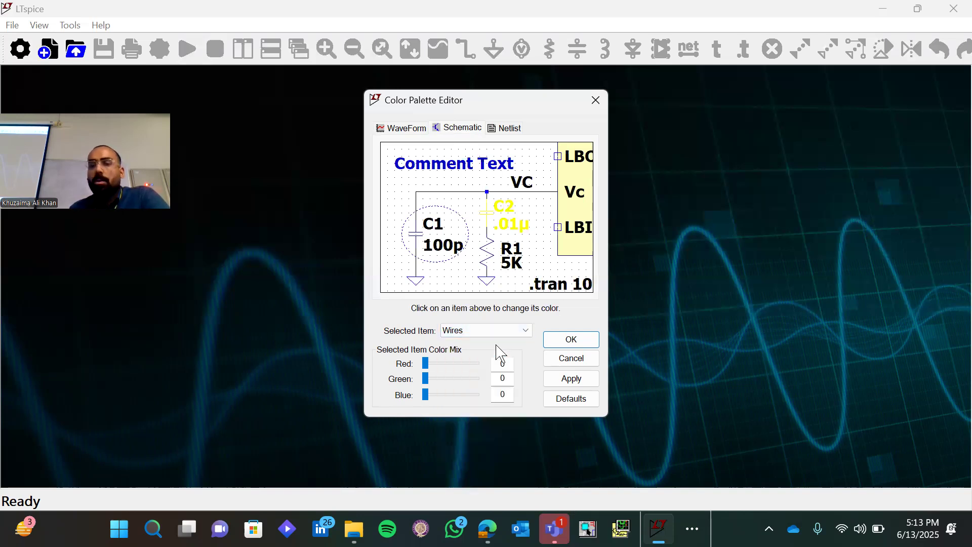
left_click(560, 387)
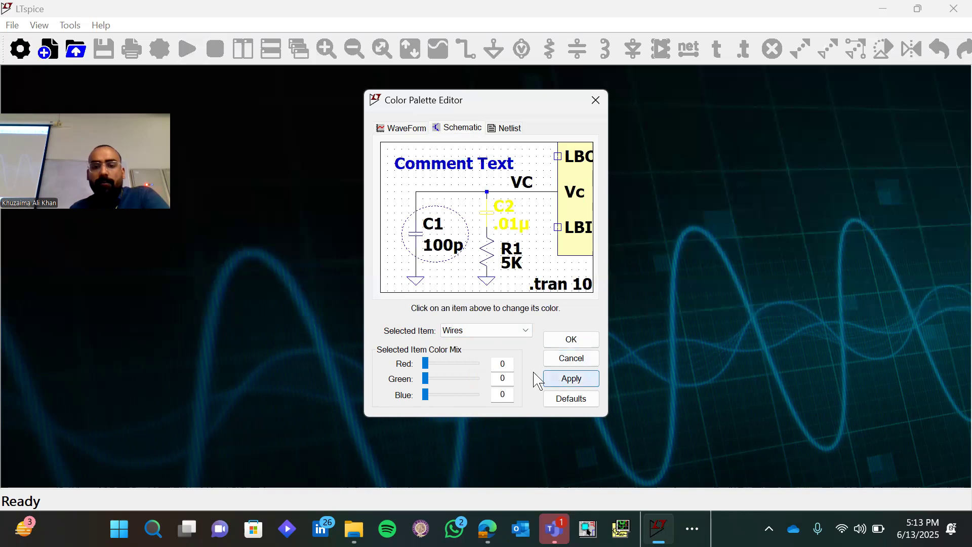
left_click(508, 331)
left_click(506, 352)
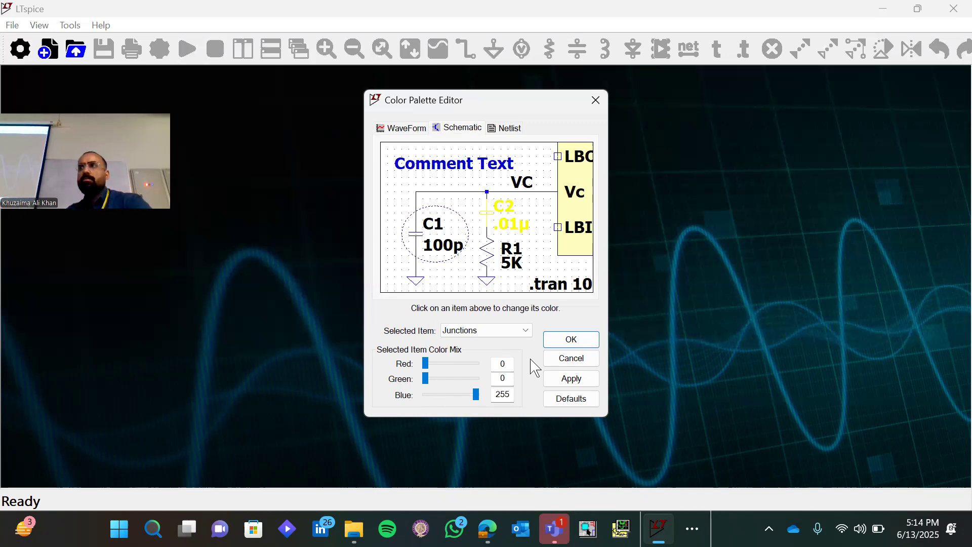
- Set the Blue value of the schematic's Component body colour to 0 and apply the change
left_click(518, 330)
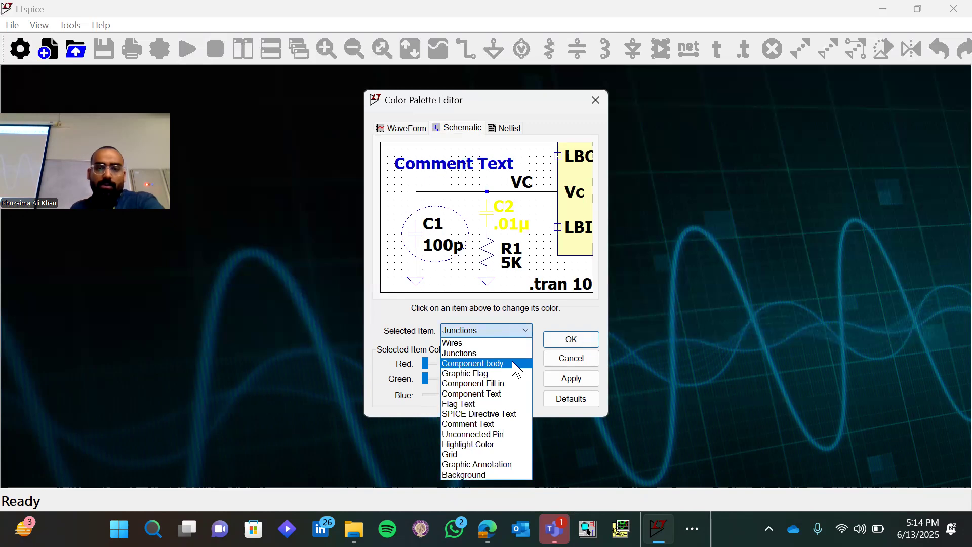
left_click(514, 364)
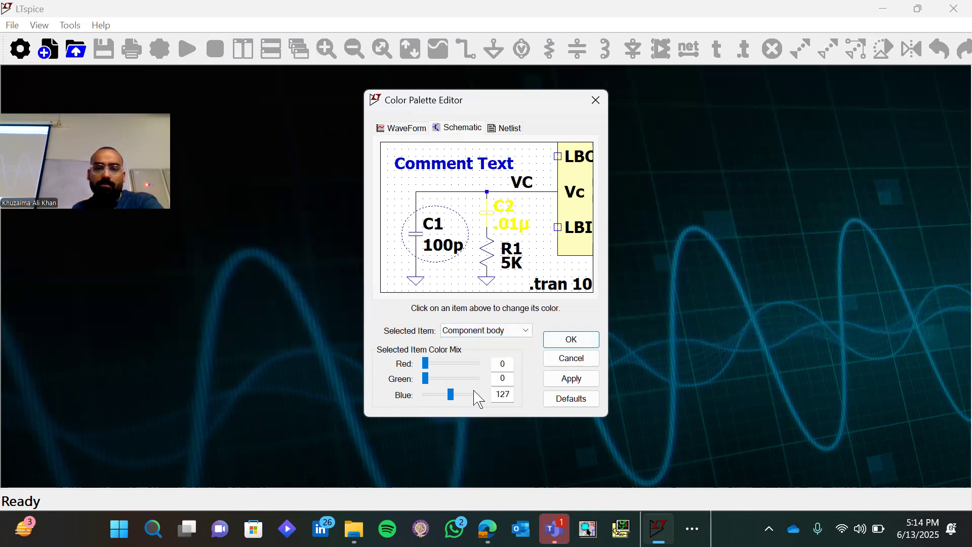
mouse_move(450, 394)
left_mouse_down()
mouse_move(490, 404)
mouse_move(408, 402)
mouse_move(454, 402)
mouse_move(444, 397)
left_mouse_up()
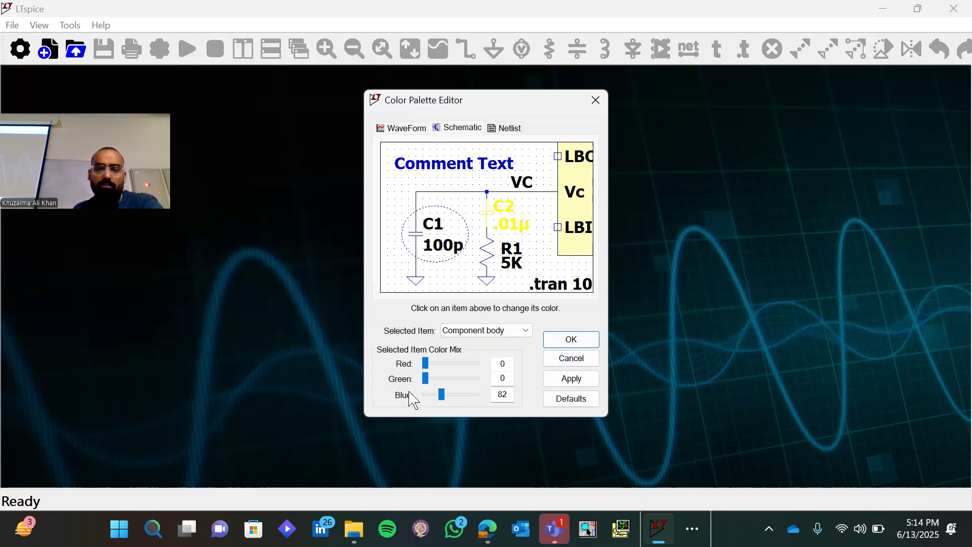
left_click_drag(444, 399, 419, 398)
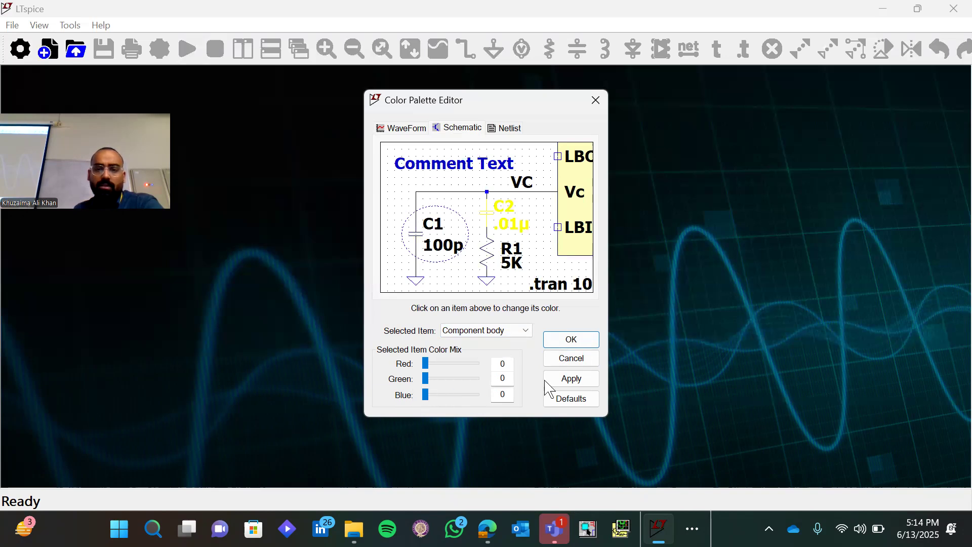
left_click(563, 382)
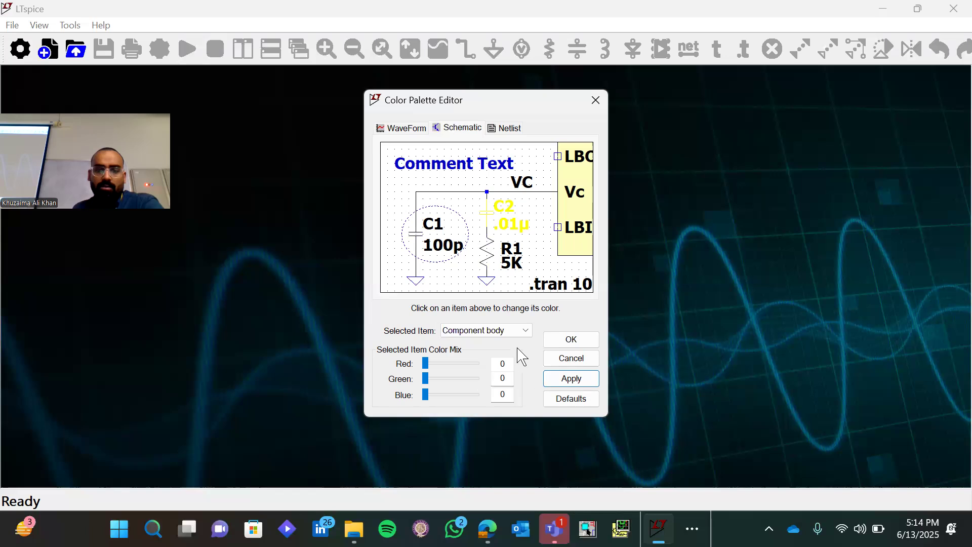
- Check the colour mixes of Component Text and SPICE Directive Text in the schematic palette
left_click(516, 332)
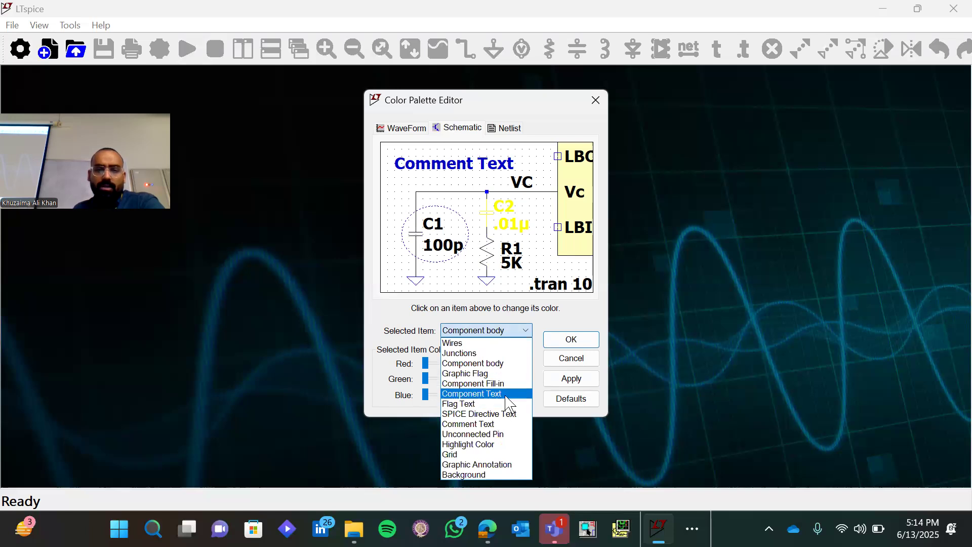
left_click(505, 395)
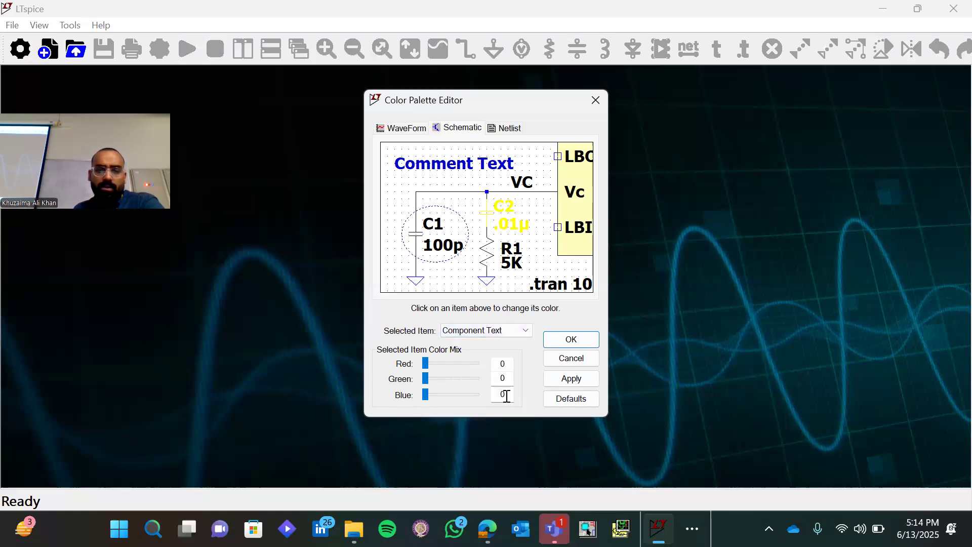
left_click(525, 332)
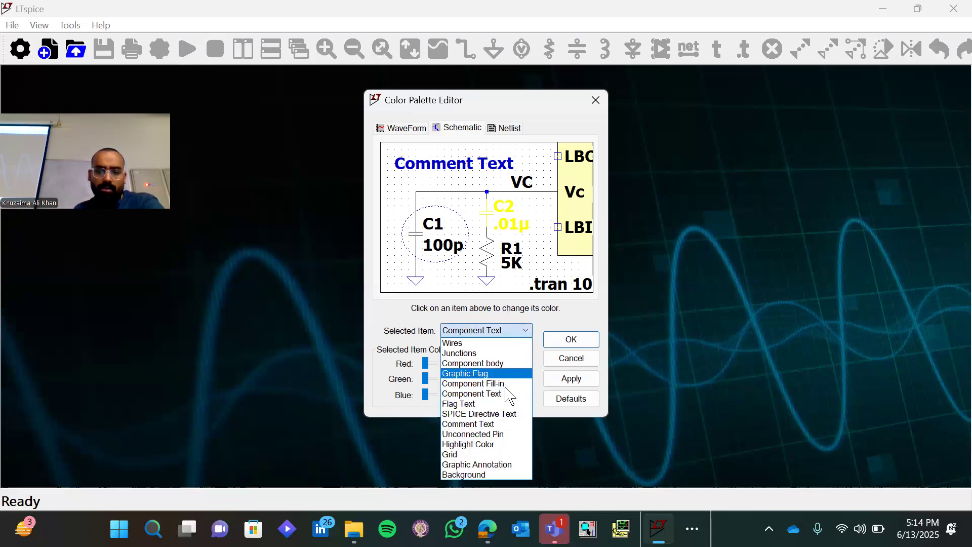
left_click(504, 415)
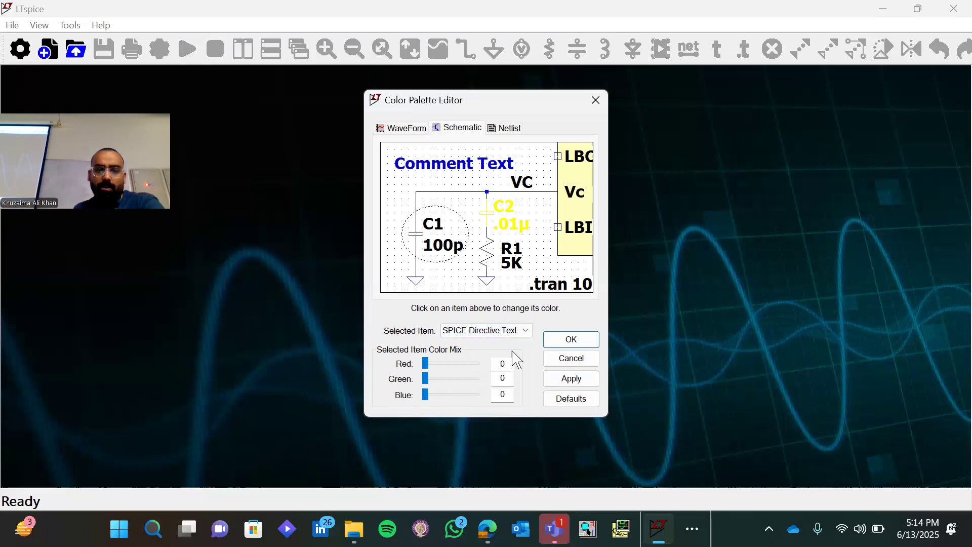
- Set the Blue value of the schematic's Comment Text to 0, check the Background colour mix, and apply the palette
left_click(512, 333)
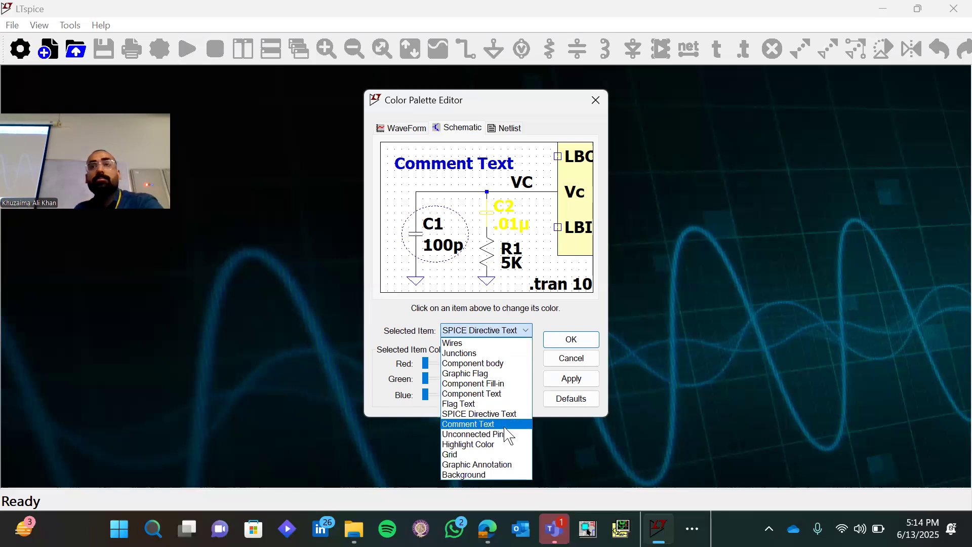
left_click(504, 426)
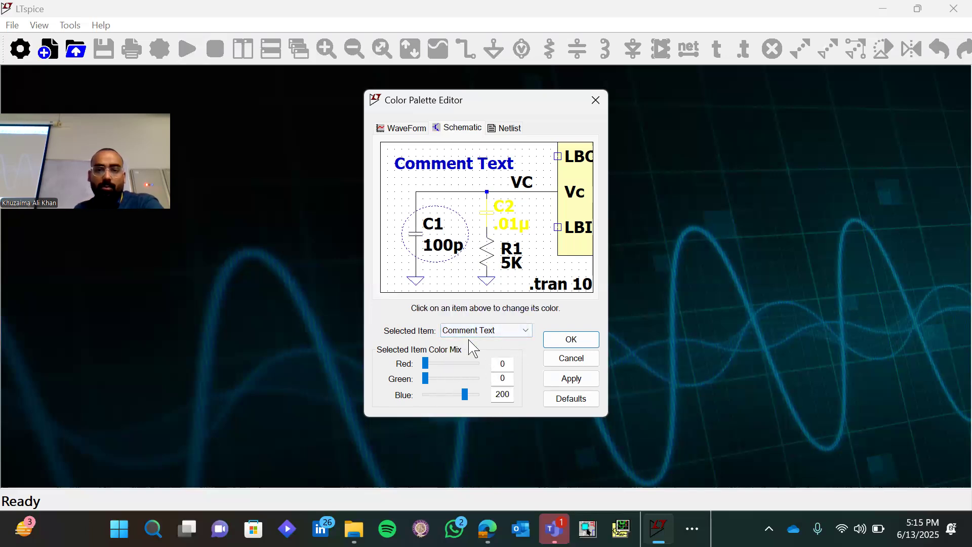
left_click_drag(464, 395, 395, 387)
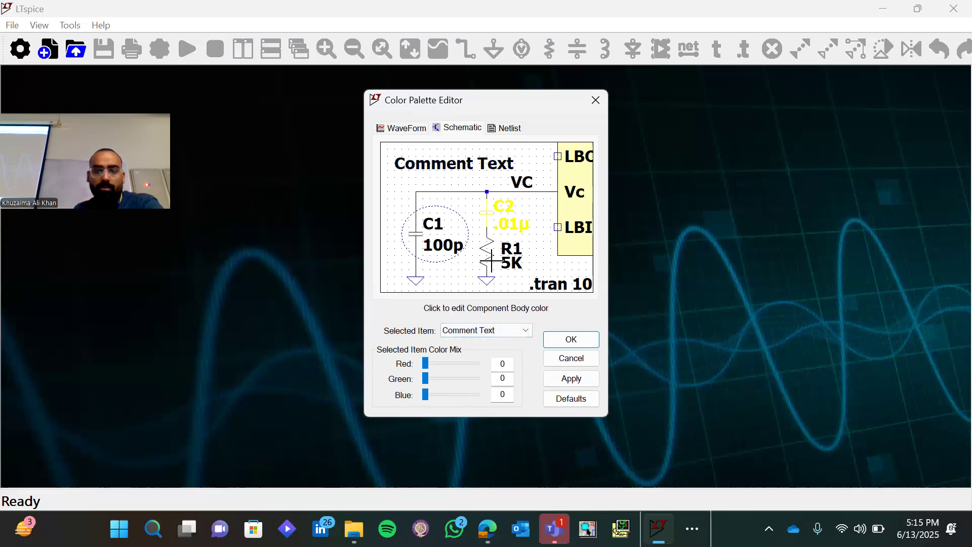
left_click(507, 334)
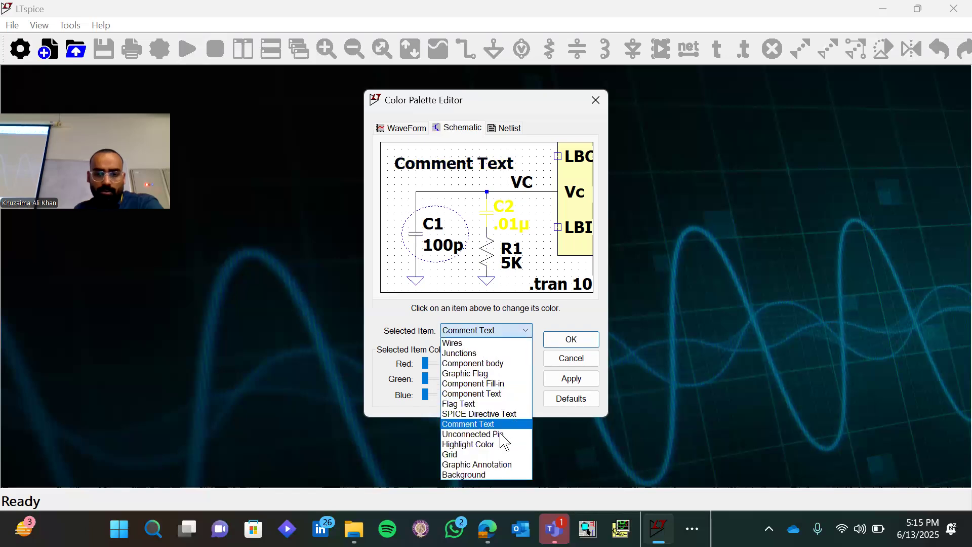
left_click(498, 476)
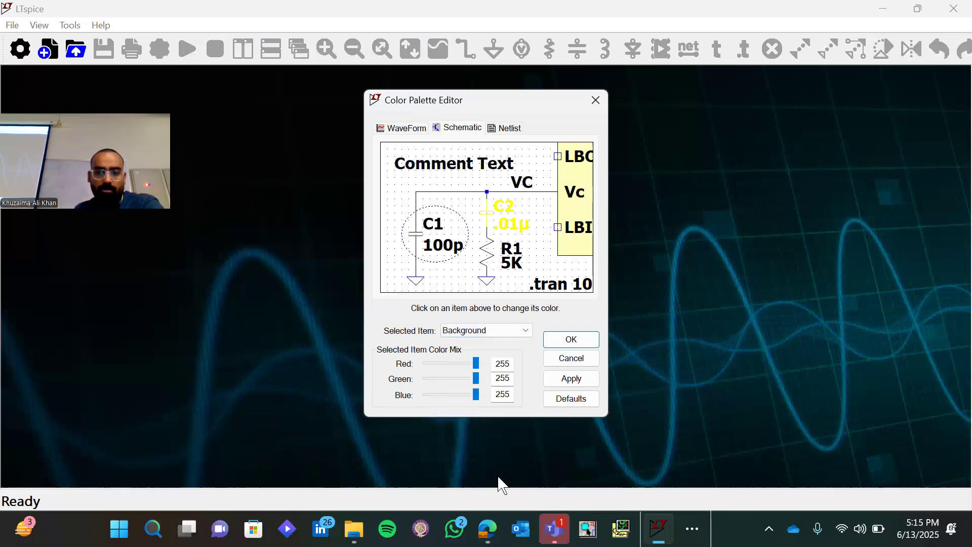
left_click(571, 385)
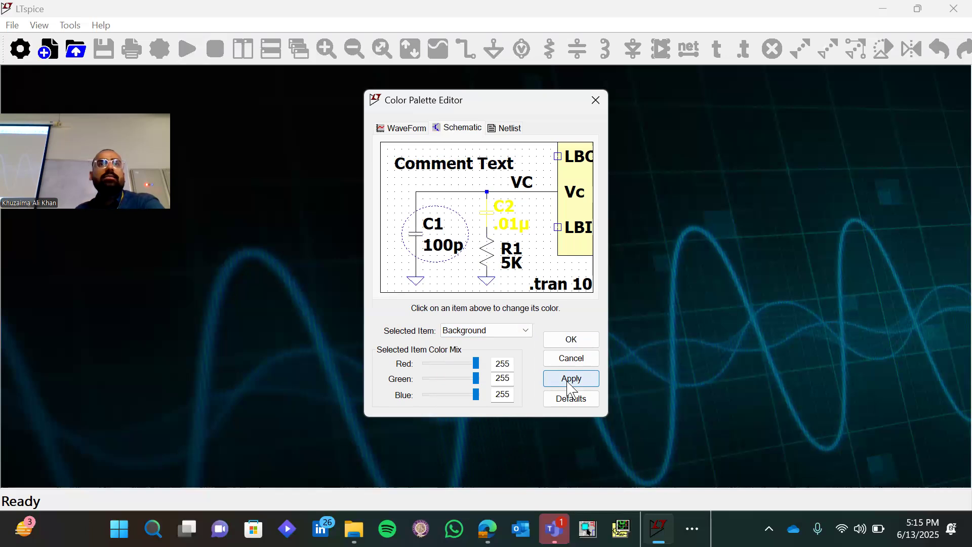
- Set the Green value of the schematic's Highlight Color to 0 and apply the change
left_click(512, 334)
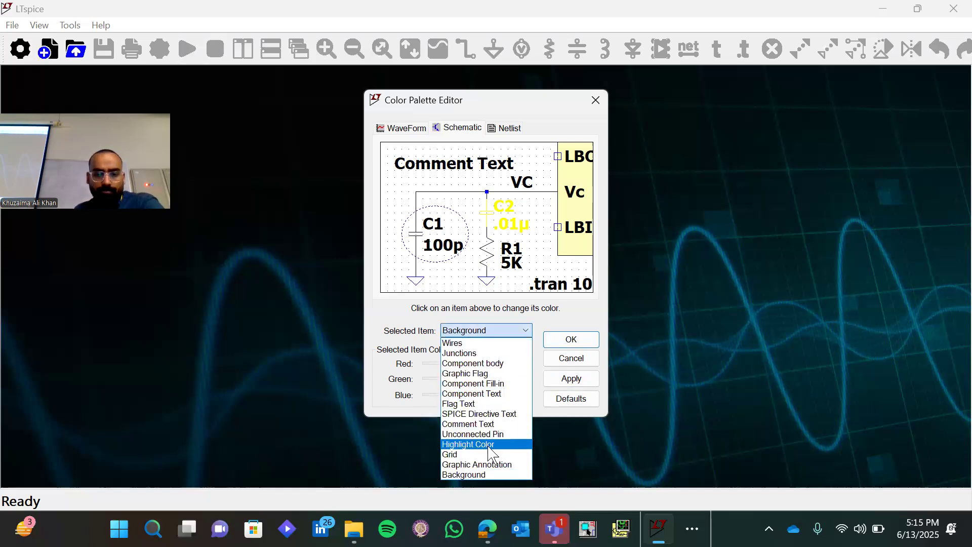
left_click(490, 445)
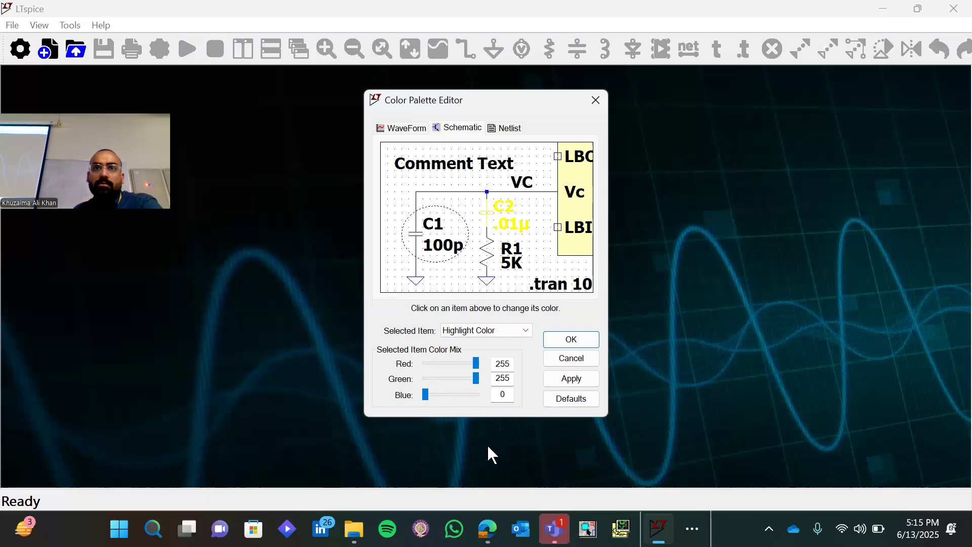
left_click_drag(476, 378, 380, 370)
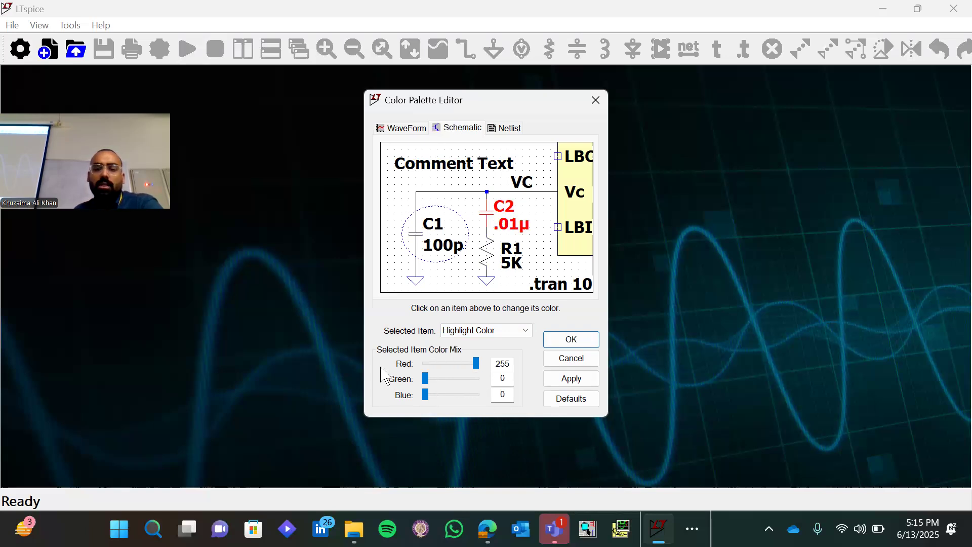
left_click(553, 381)
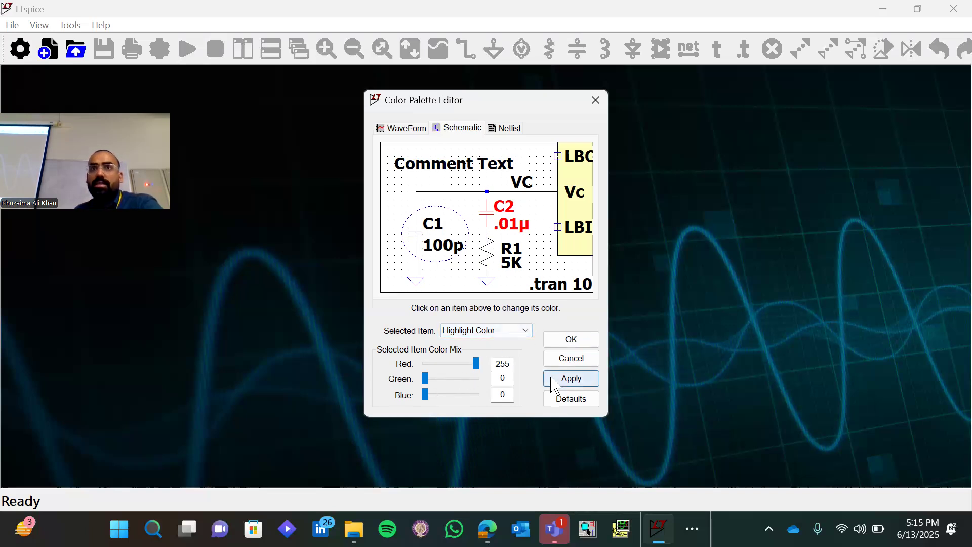
- View the netlist colour palette, apply and accept all colour preferences, and dismiss the mouse cursor notice
left_click(515, 334)
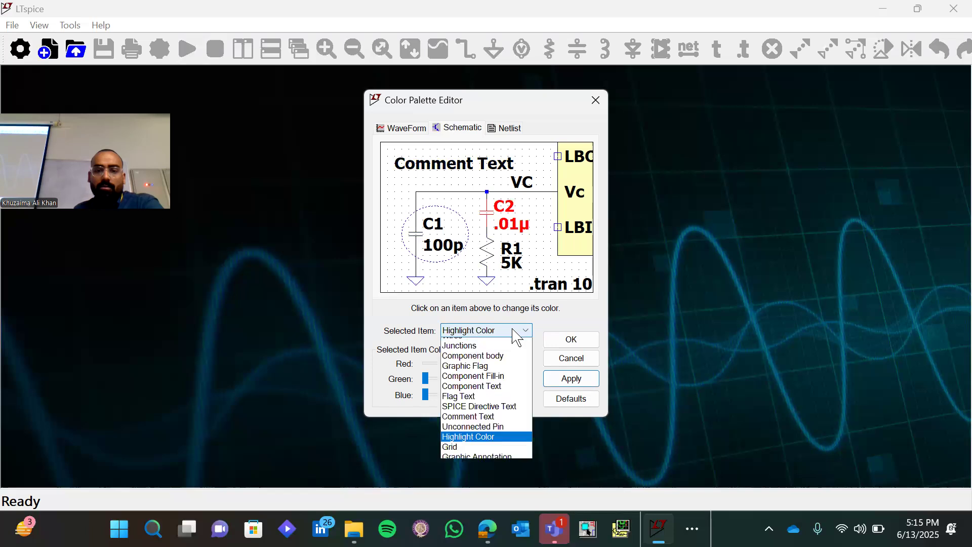
left_click(538, 374)
left_click(510, 132)
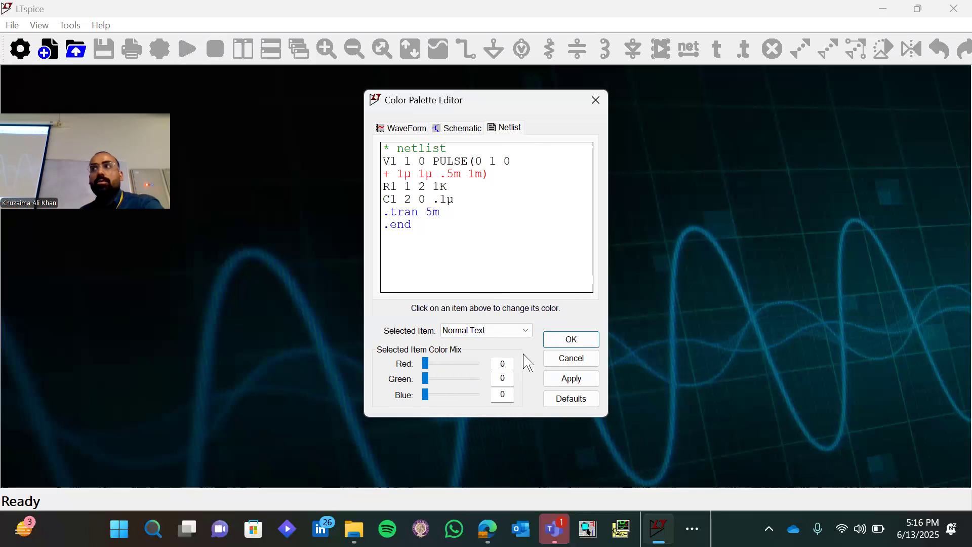
left_click(570, 381)
left_click(571, 340)
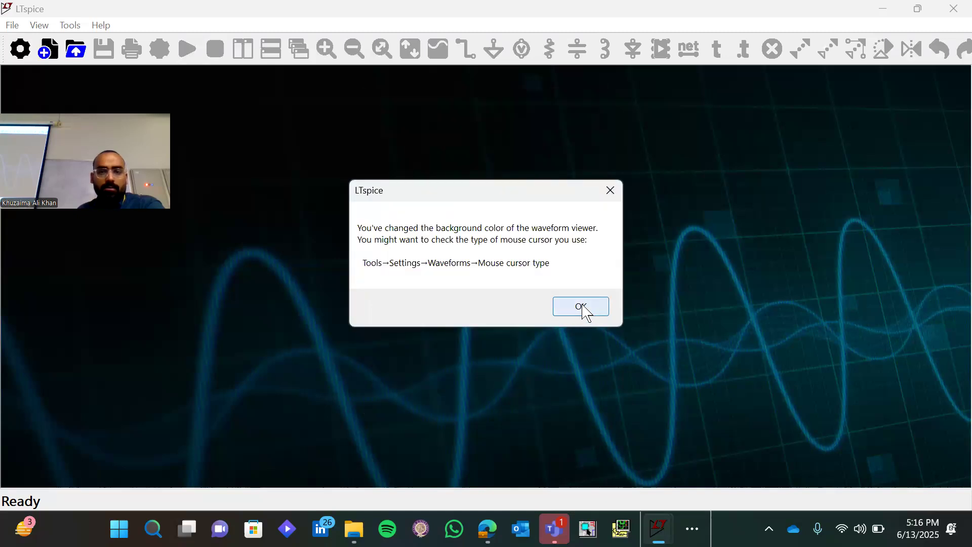
left_click(582, 307)
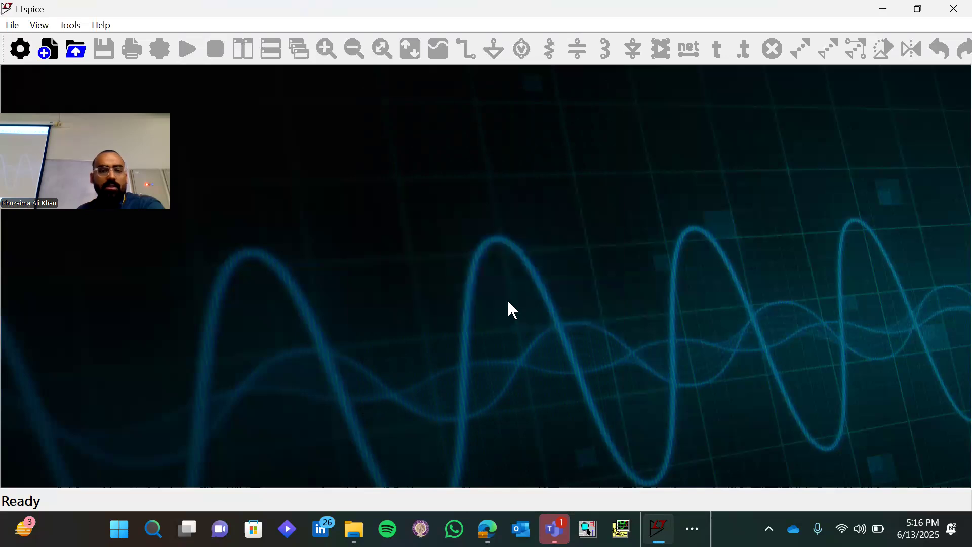
left_click(77, 26)
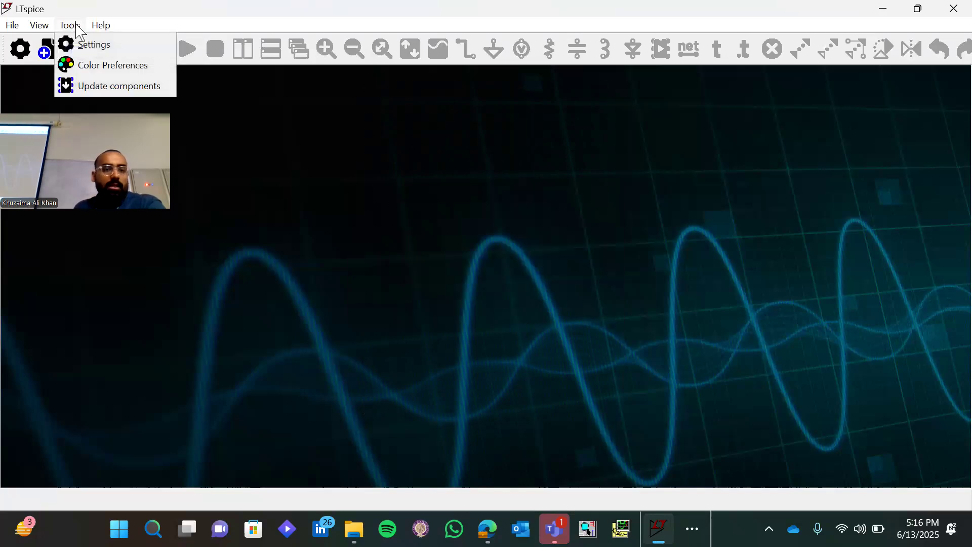
left_click(146, 14)
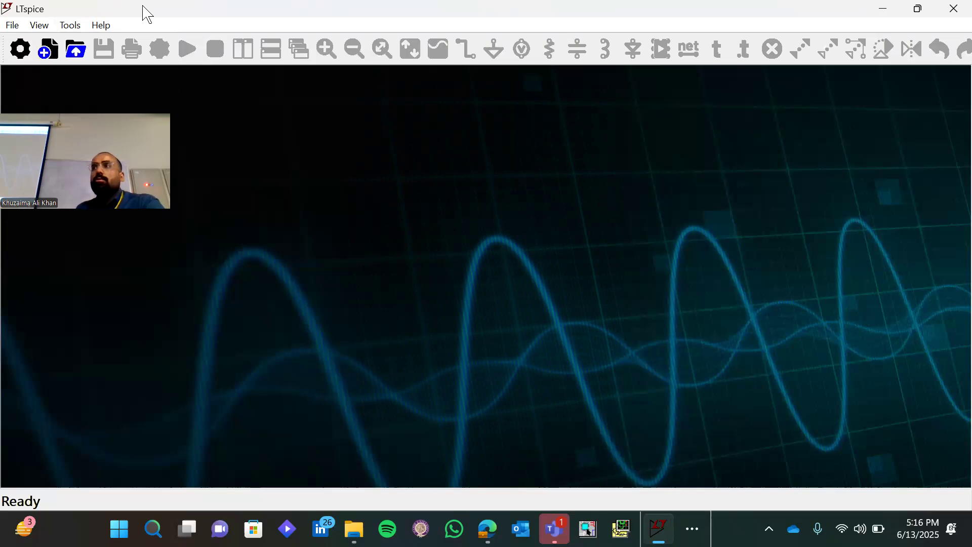
left_click(103, 28)
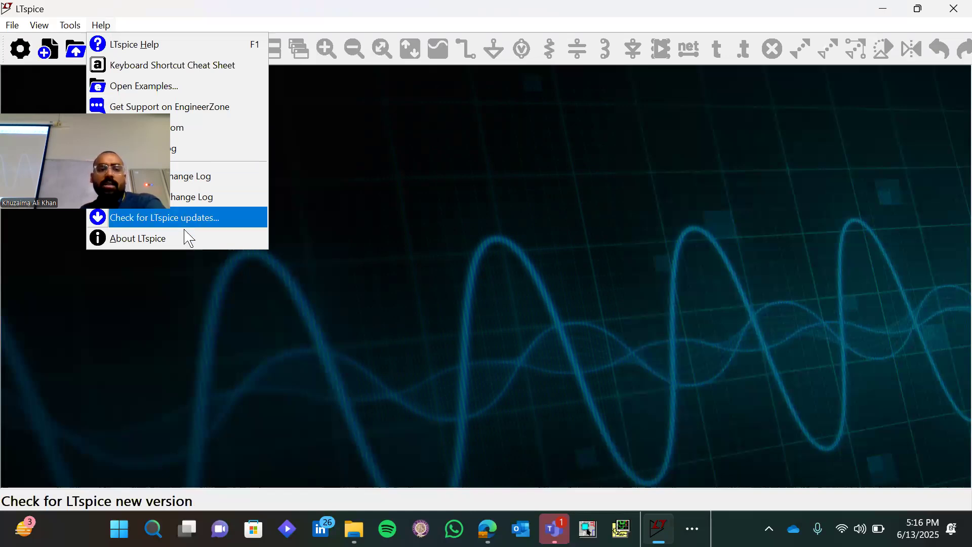
left_click(213, 303)
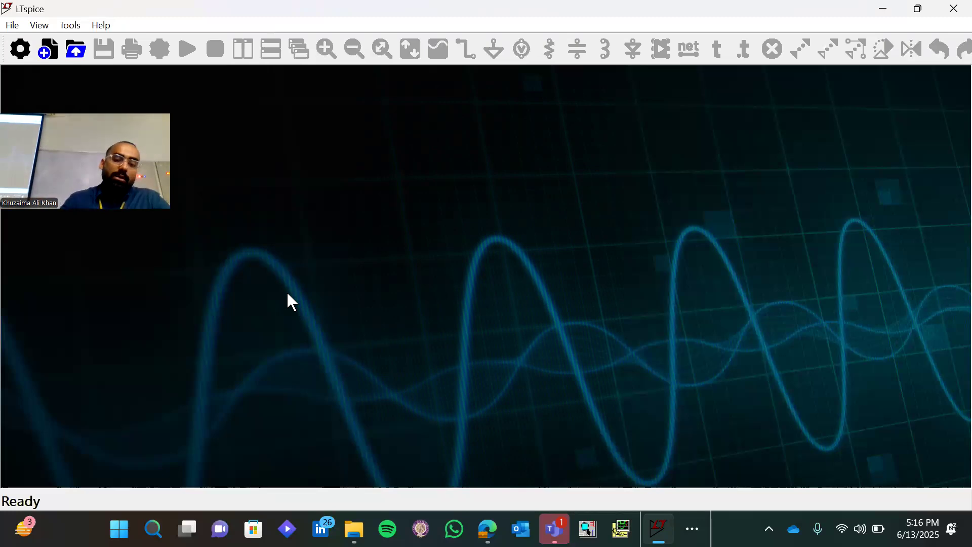
- Create a new schematic and choose the LT Spice Tutorials folder inside Summer 2025, June as its save location
key("ctrl+n")
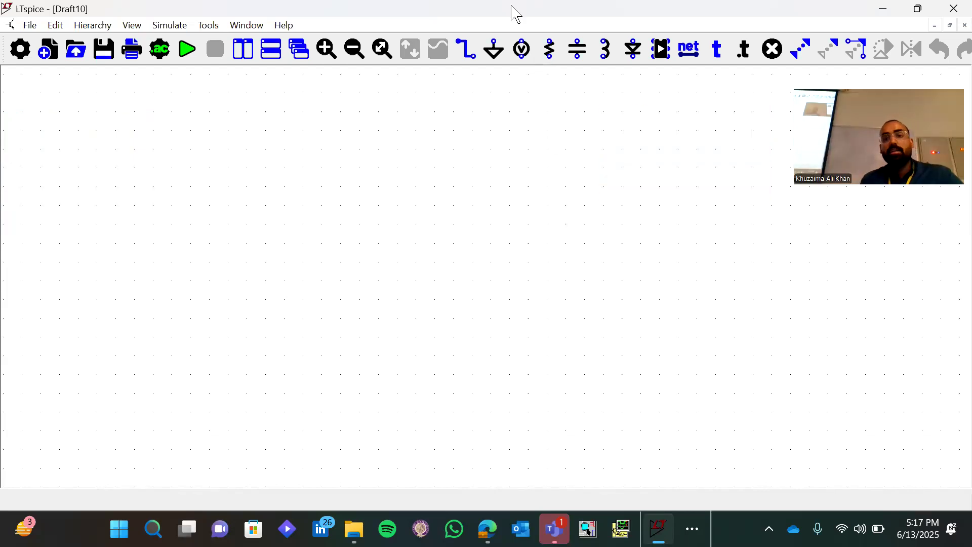
left_click(33, 28)
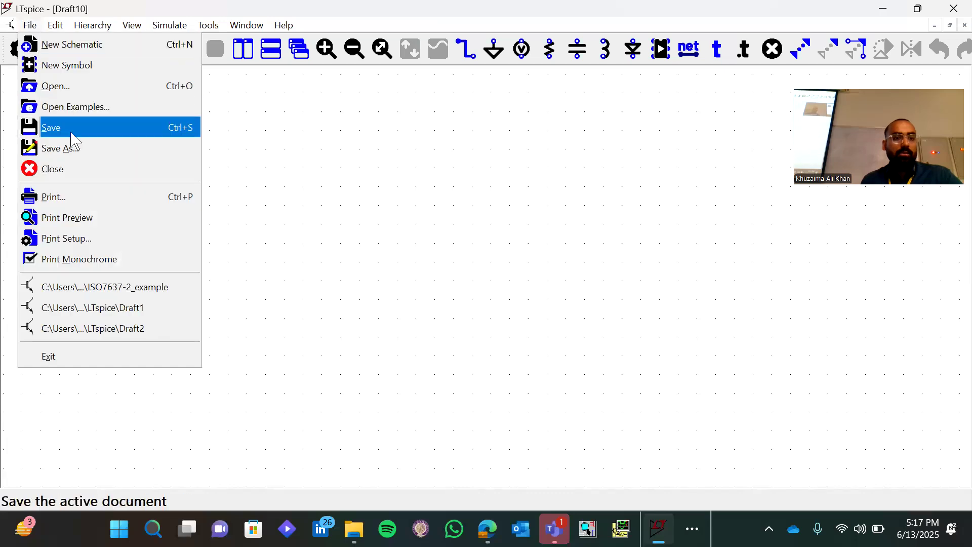
left_click(77, 150)
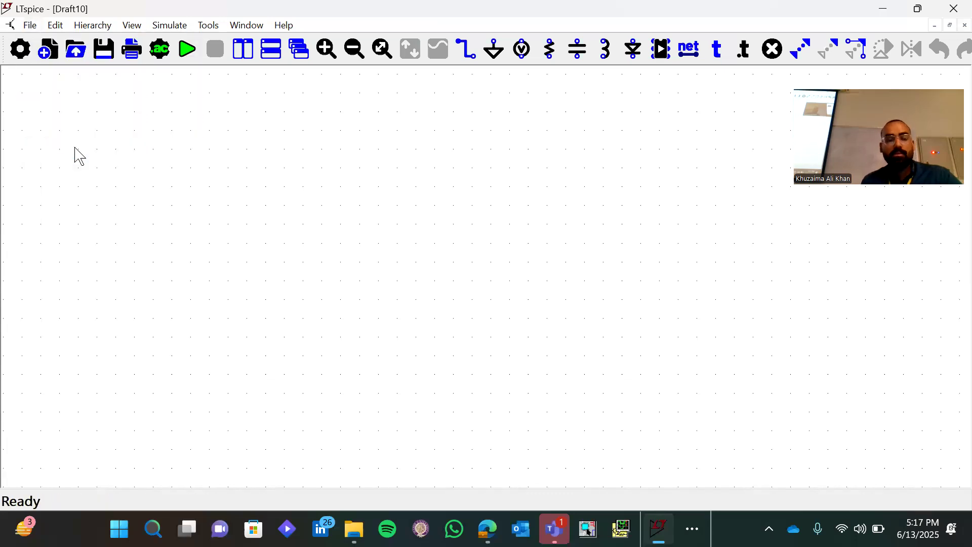
scroll(65, 206, "down", 8)
scroll(69, 186, "up", 3)
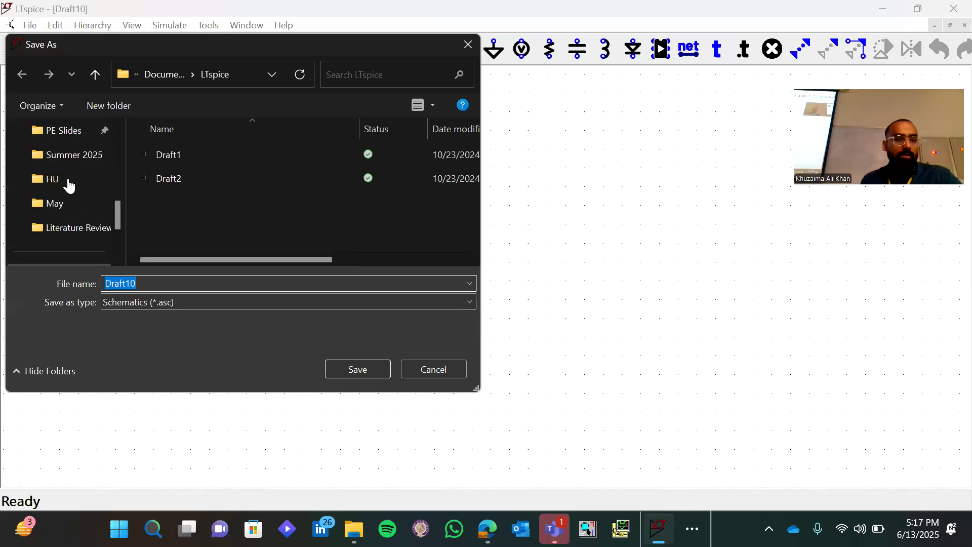
left_click(73, 157)
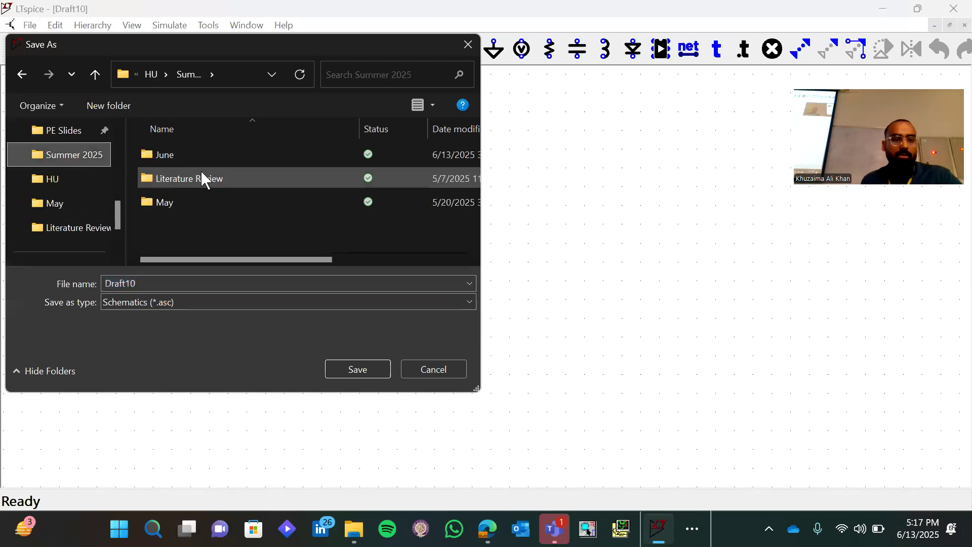
double_click(192, 158)
double_click(191, 157)
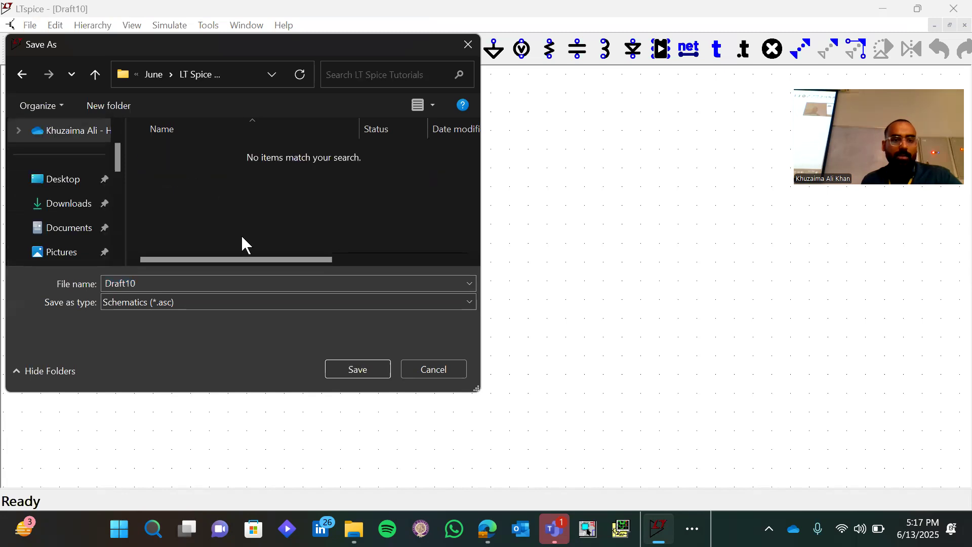
- Try to save the schematic under the name My-first-ever-LT-Spice-Schematic without typing a file extension
left_click(250, 282)
type("My")
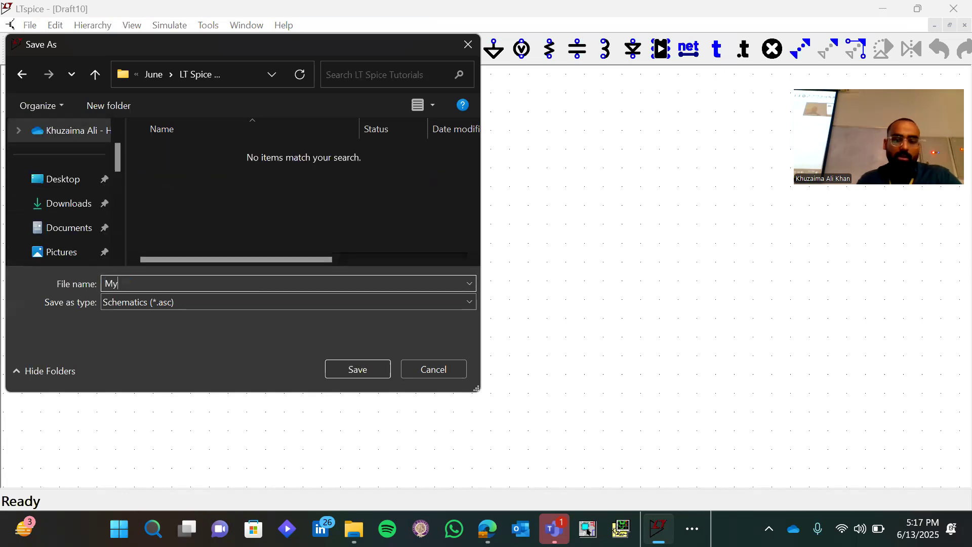
type("-first-eve")
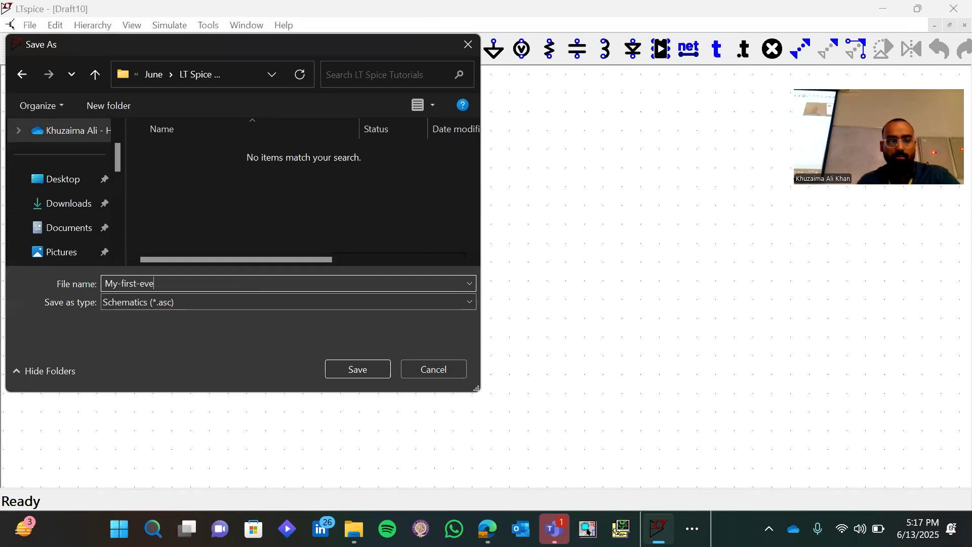
type("r-LT-Spice-Schematic")
key("Return")
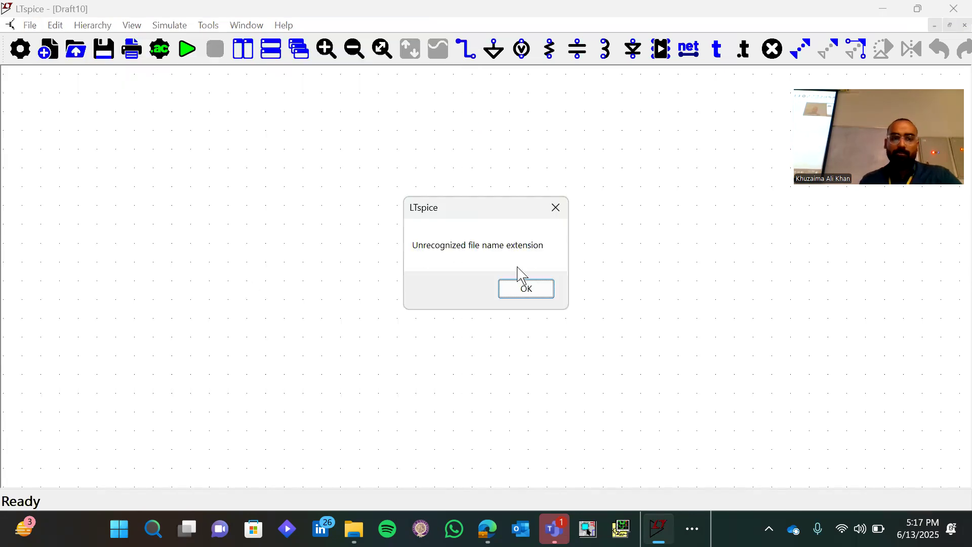
left_click(524, 295)
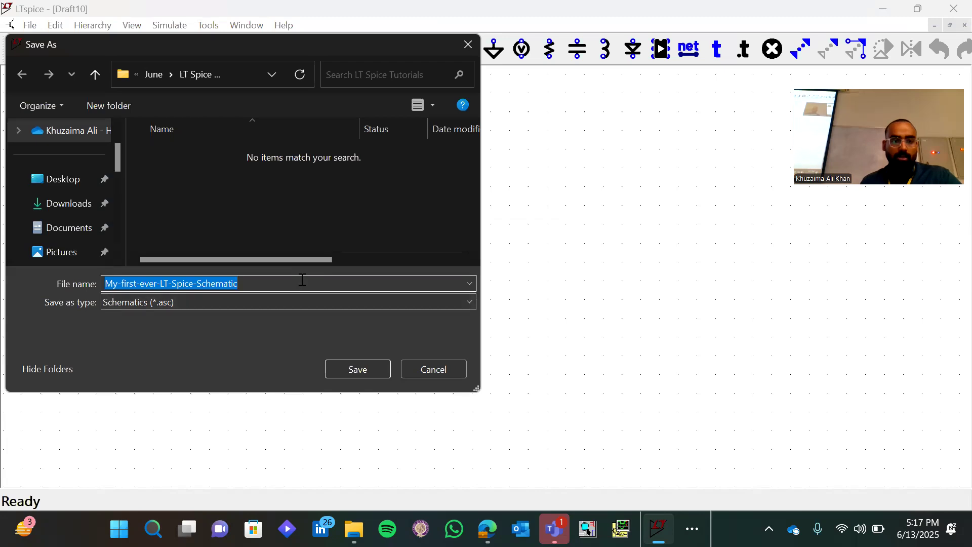
- Add the .asc extension to the schematic's file name and save it as My-first-ever-LT-Spice-Schematic.asc
left_click(302, 281)
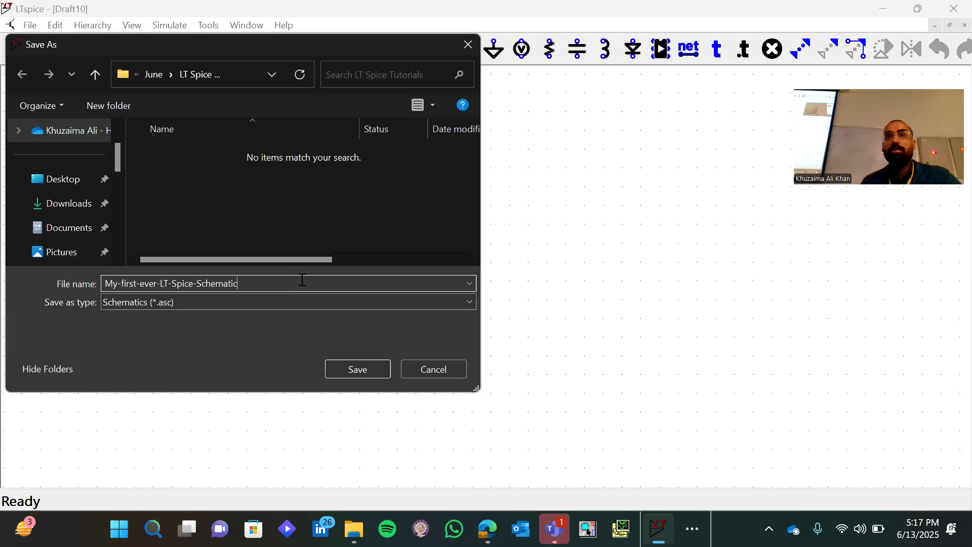
type(".asc")
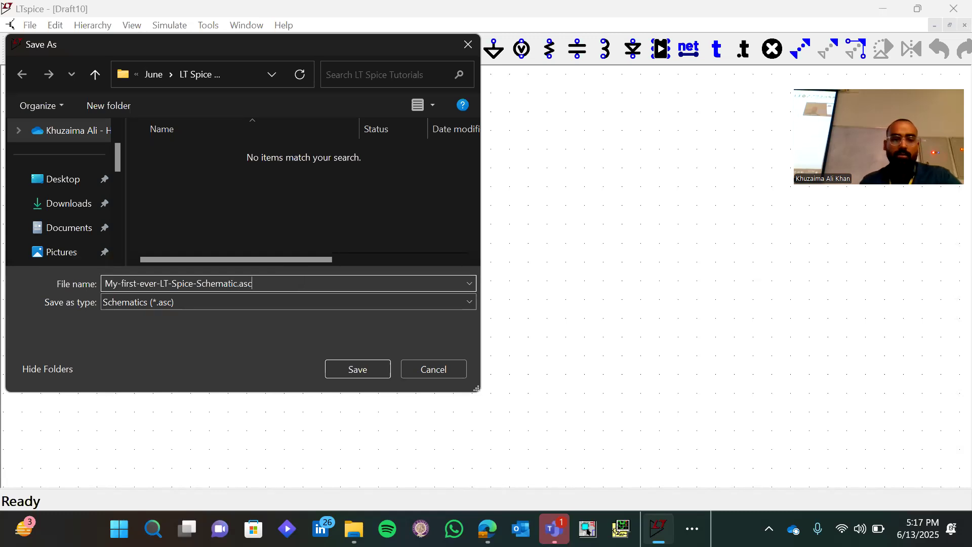
key("Return")
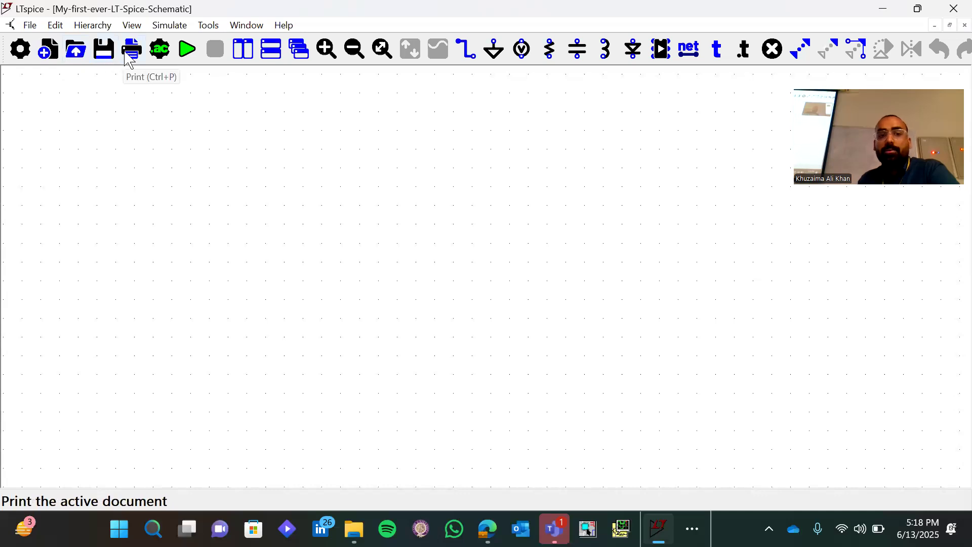
- Compare the Transient and AC Analysis options of the analysis configuration, and close it without setting anything
left_click(159, 51)
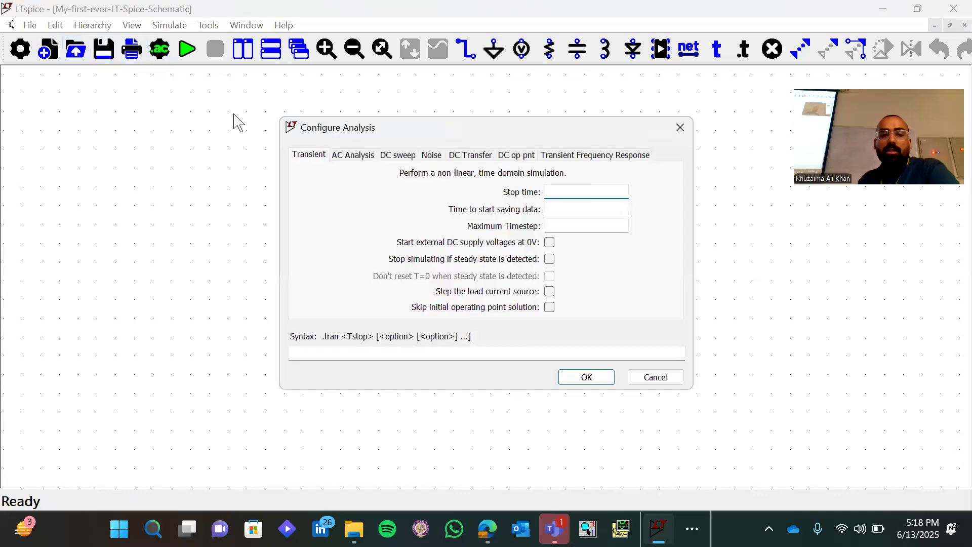
left_click(358, 158)
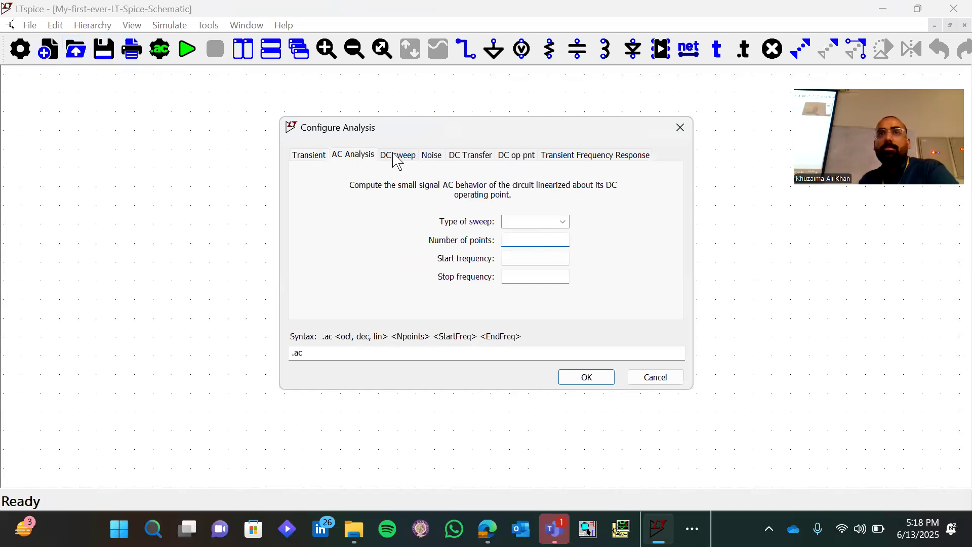
left_click(321, 156)
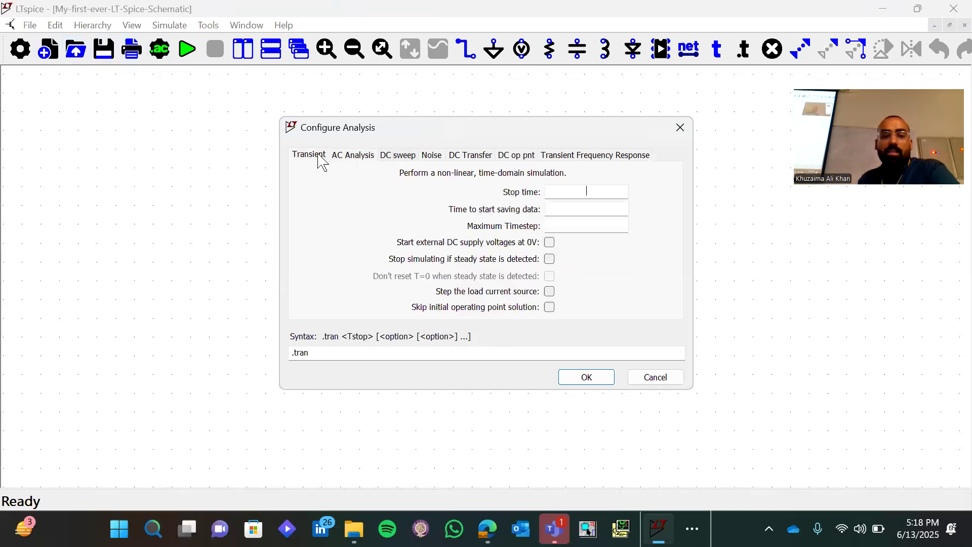
left_click(349, 157)
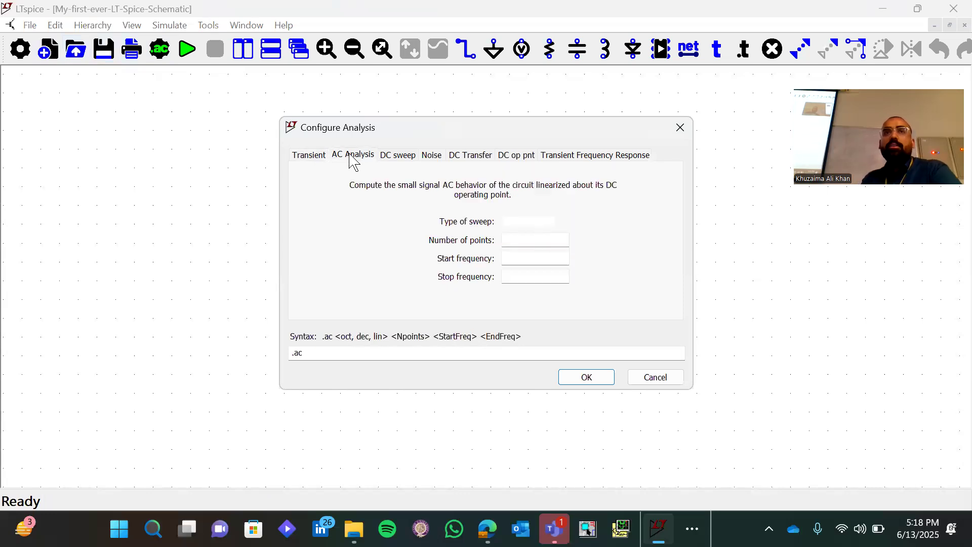
left_click(680, 127)
- Place the SPICE directive .tran 1 in the upper-left area of the blank schematic
key("s")
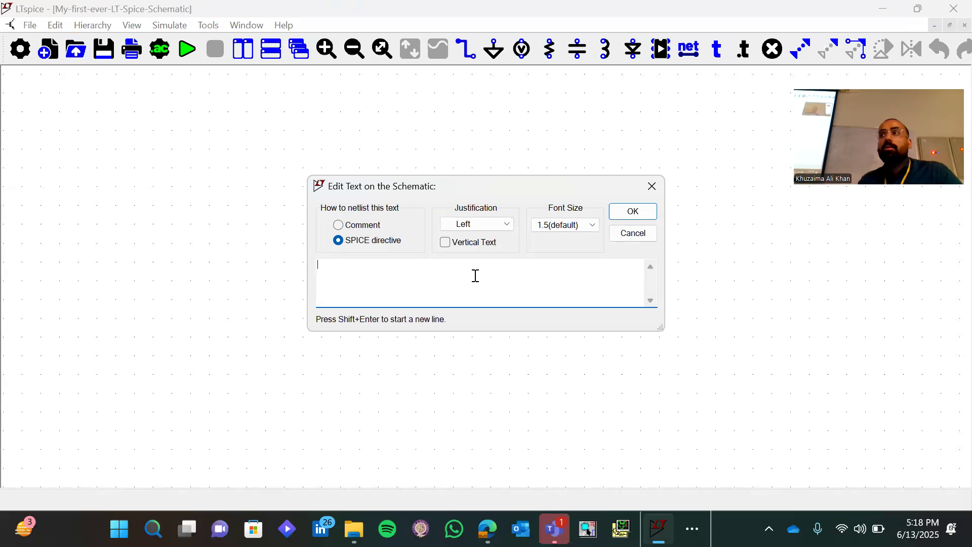
type(".tran 1")
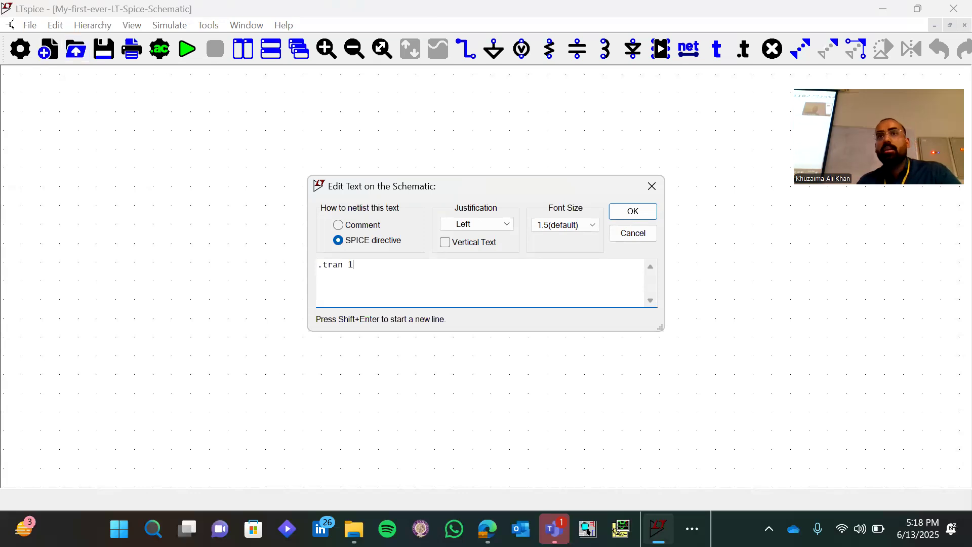
key("Return")
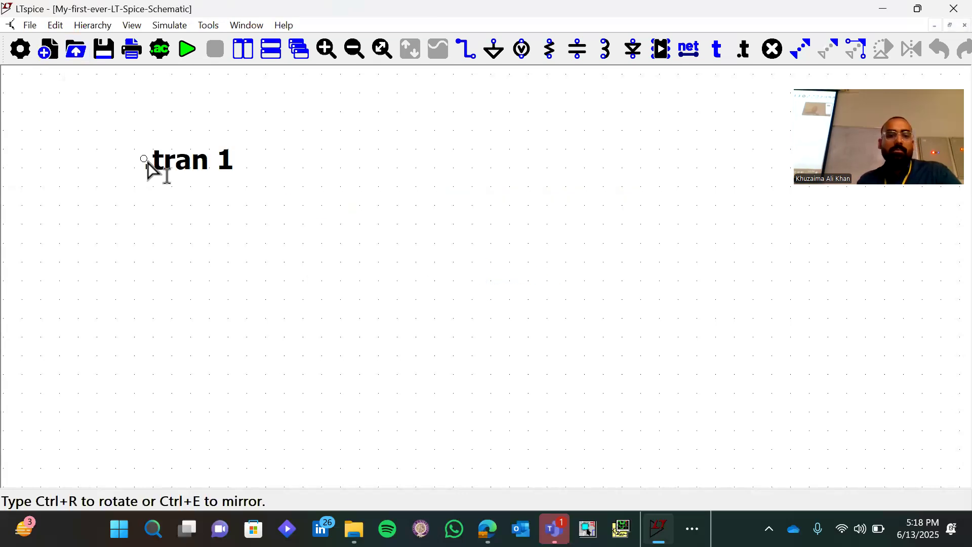
left_click(148, 163)
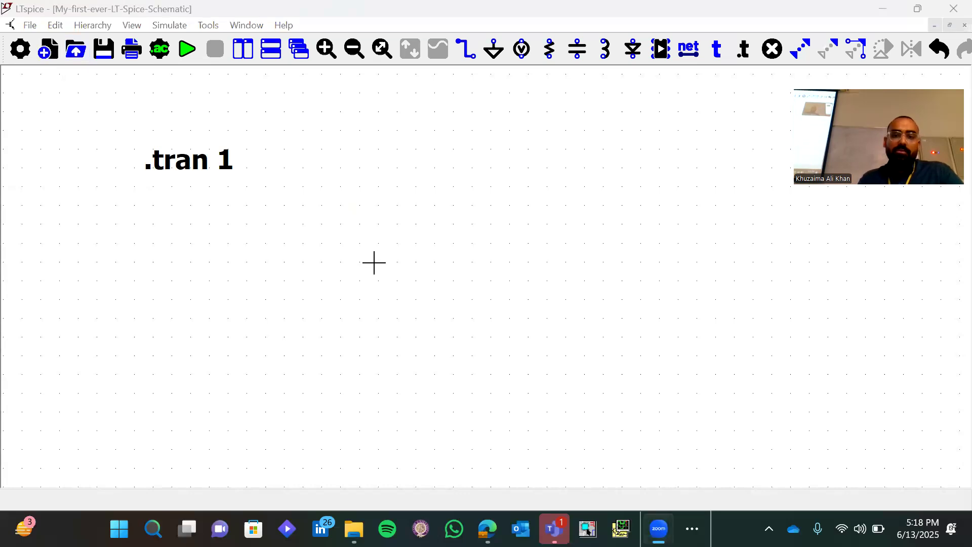
- Examine the transient analysis configuration: stop time, time to start saving data, maximum timestep and the resulting directive syntax
left_click(160, 50)
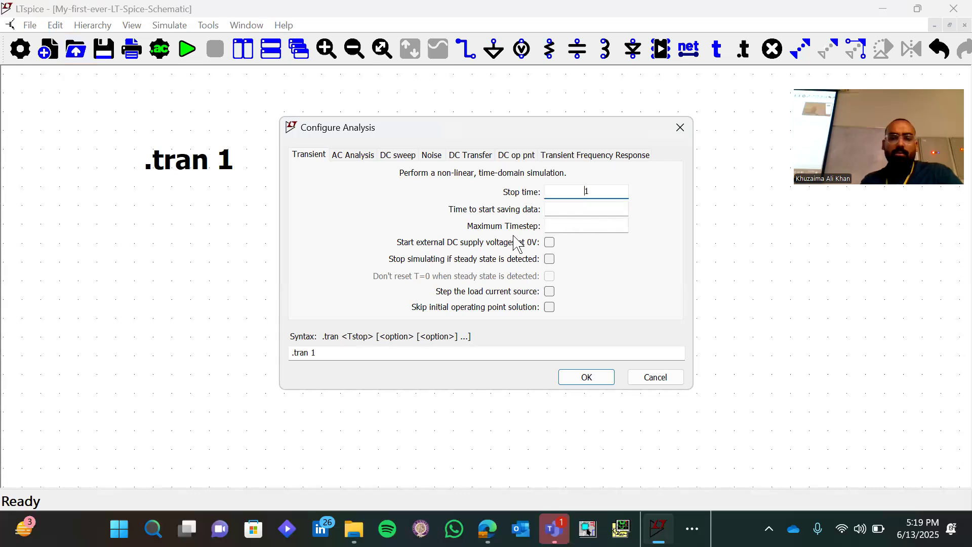
left_click(419, 357)
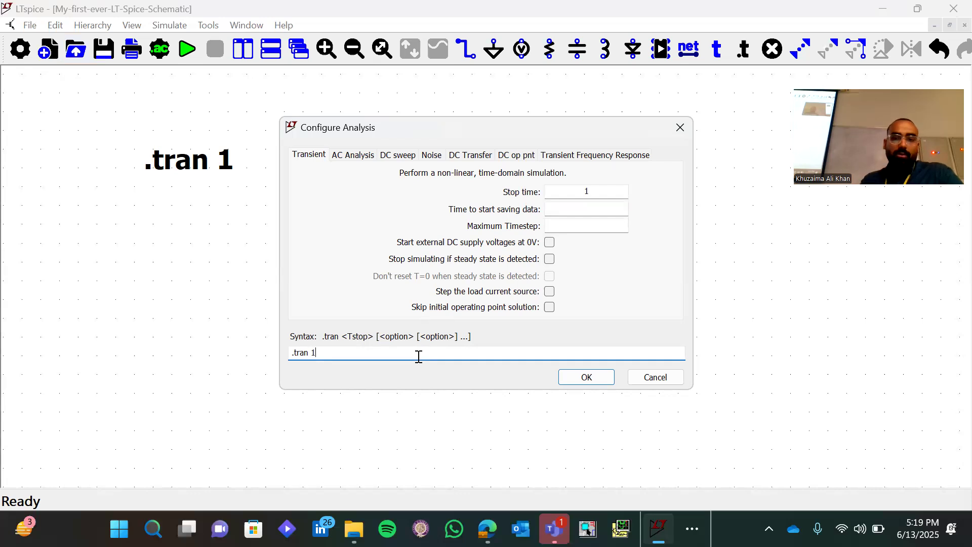
left_click(580, 206)
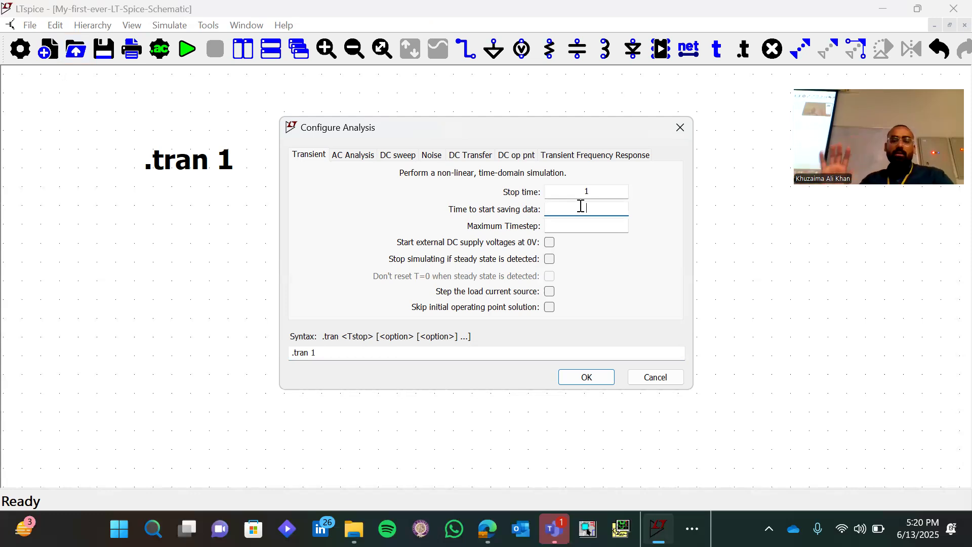
left_click(588, 230)
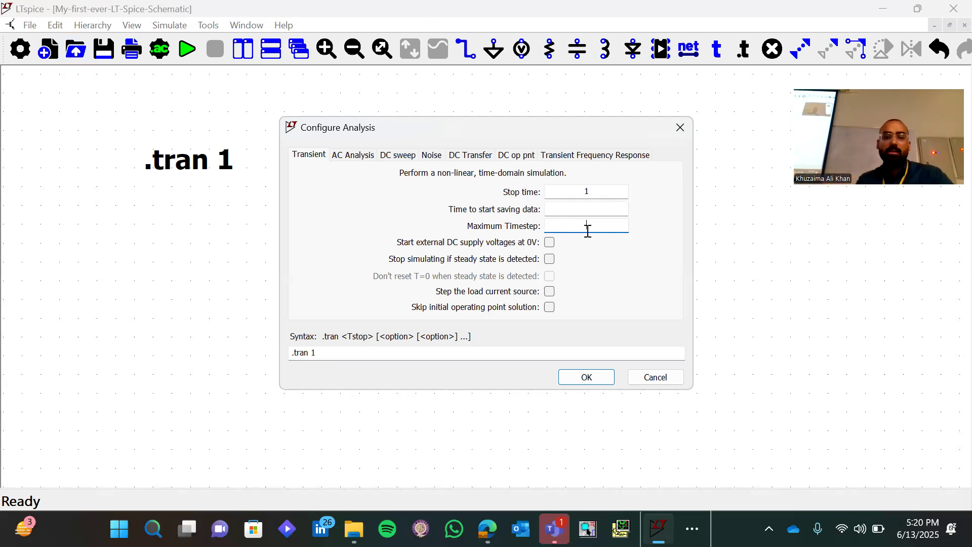
- Examine the AC Analysis options with a Linear sweep type and the sweep types offered for the DC sweep
left_click(357, 158)
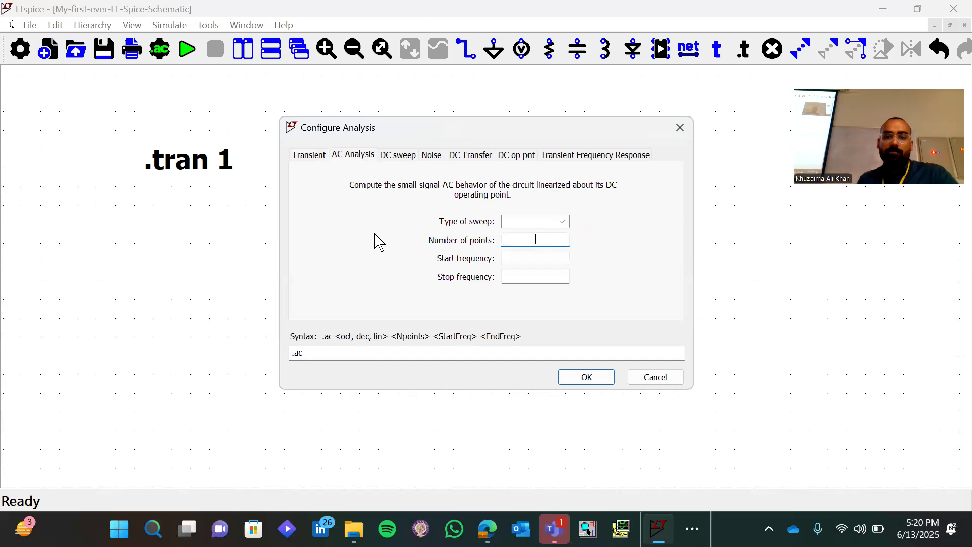
left_click(563, 222)
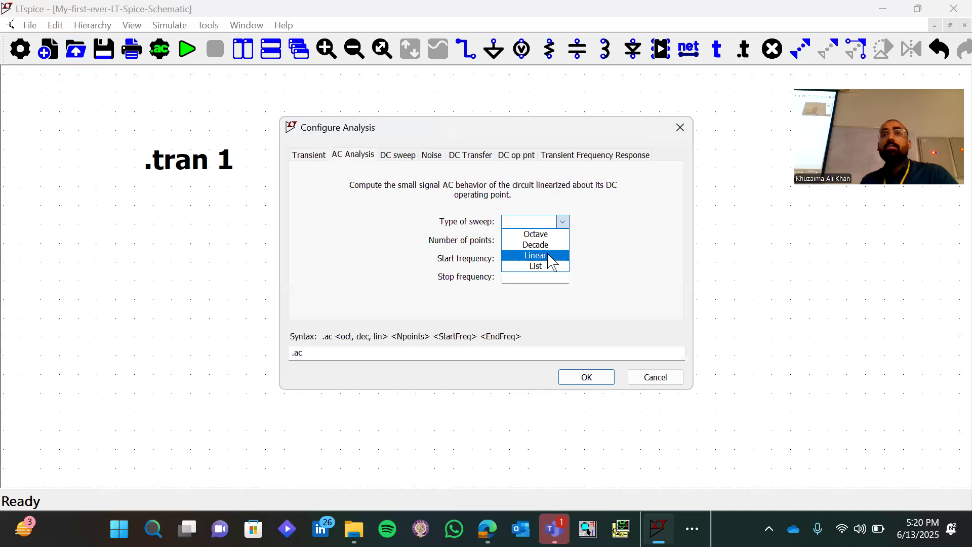
left_click(548, 255)
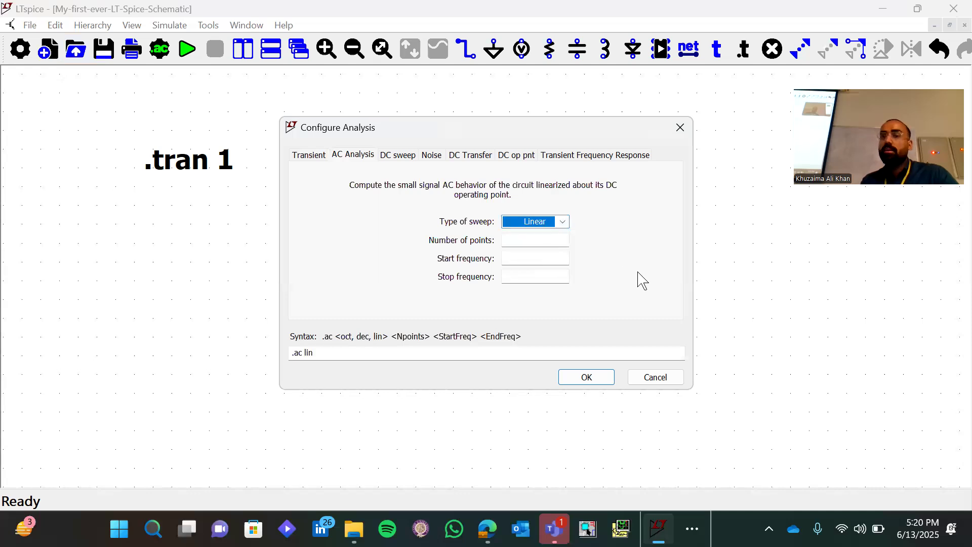
left_click(404, 154)
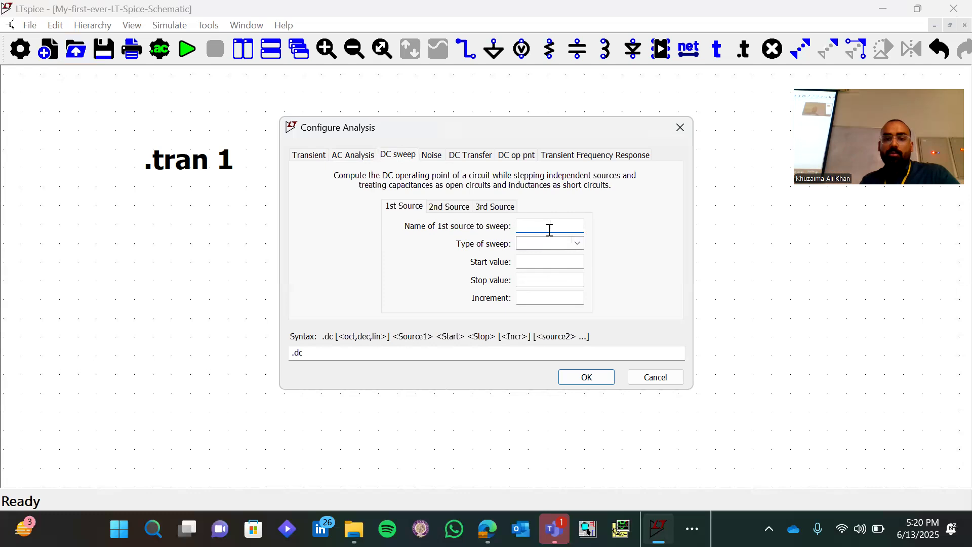
left_click(576, 244)
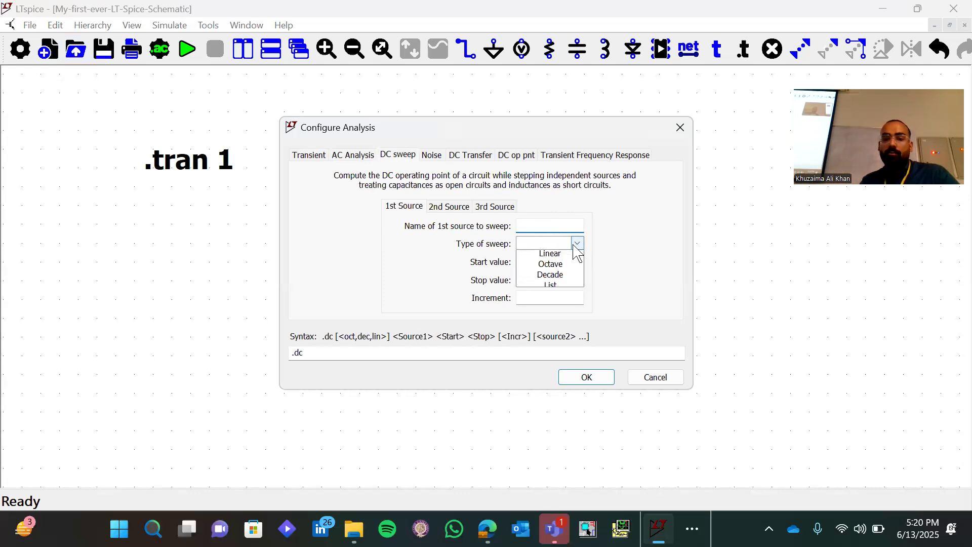
left_click(629, 256)
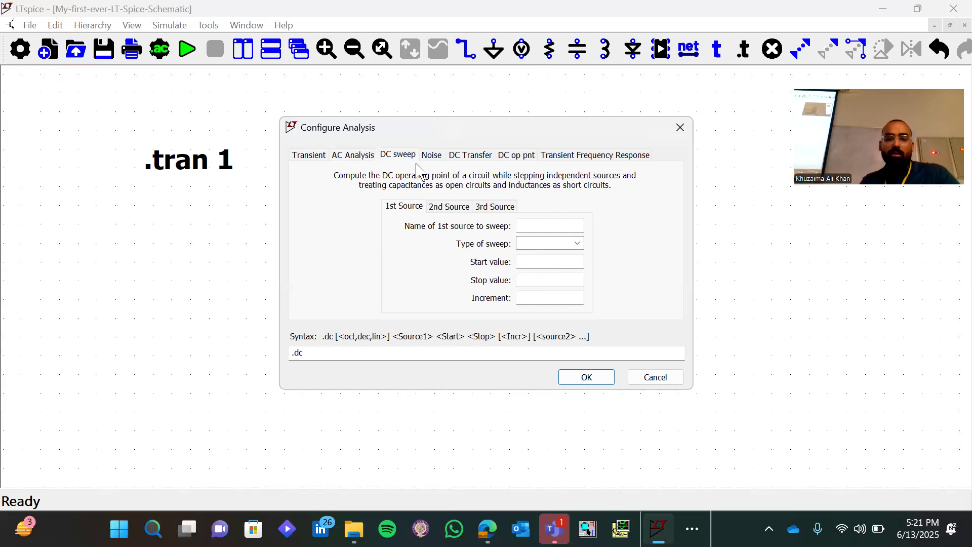
- Look through the Noise and DC Transfer analysis options and review the available AC Analysis sweep types again
left_click(431, 158)
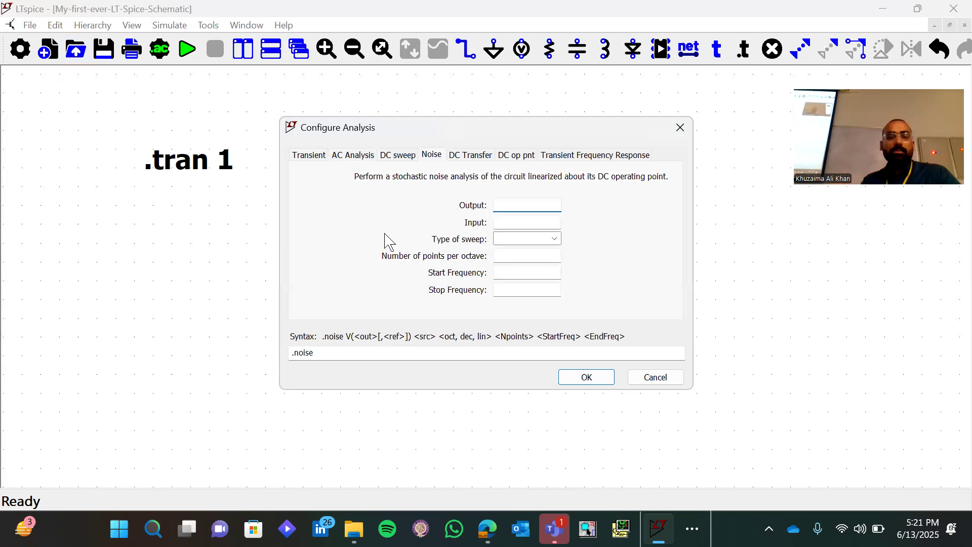
left_click(468, 158)
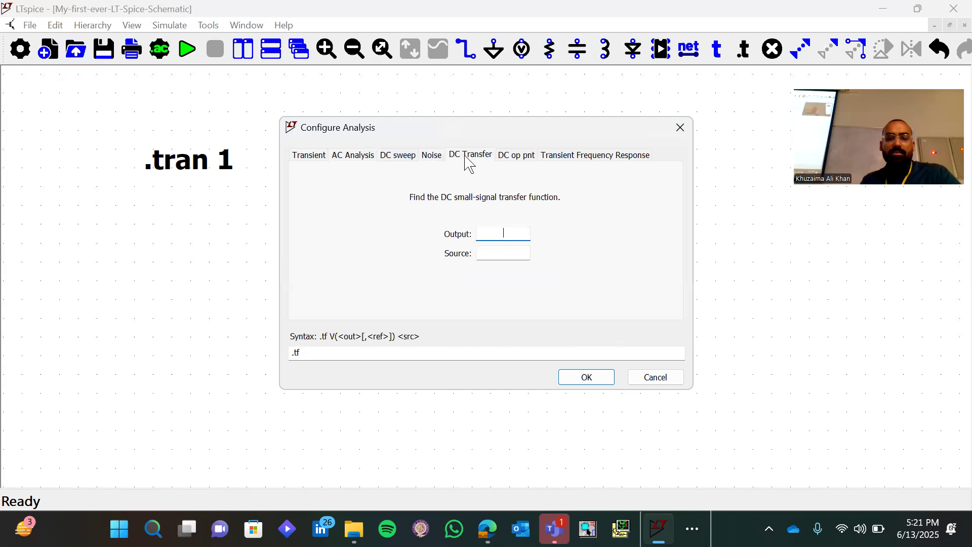
left_click(366, 156)
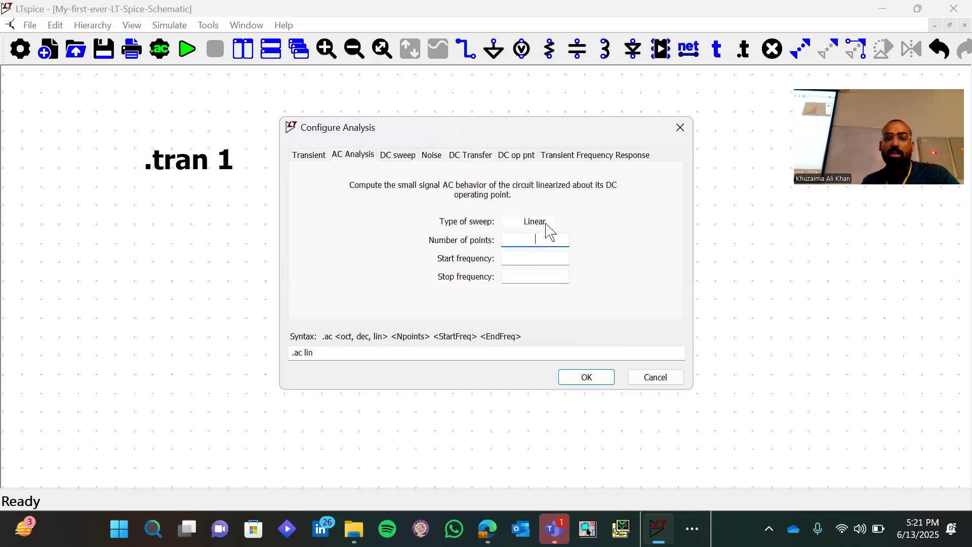
left_click(563, 223)
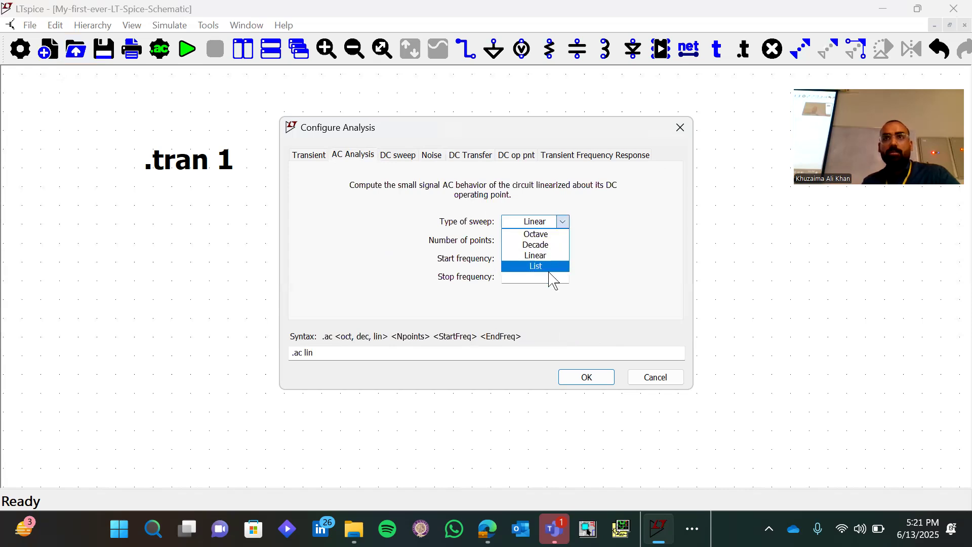
left_click(421, 246)
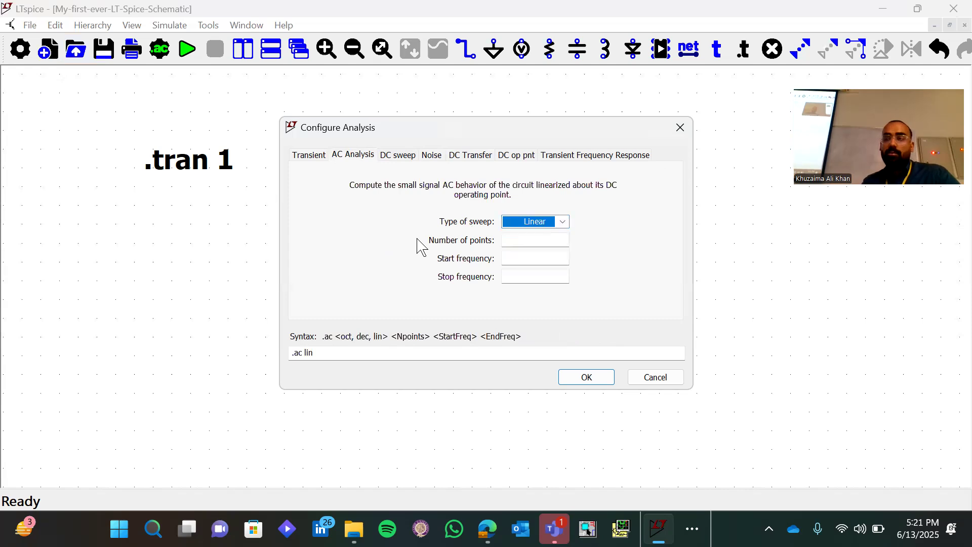
left_click(433, 158)
left_click(469, 156)
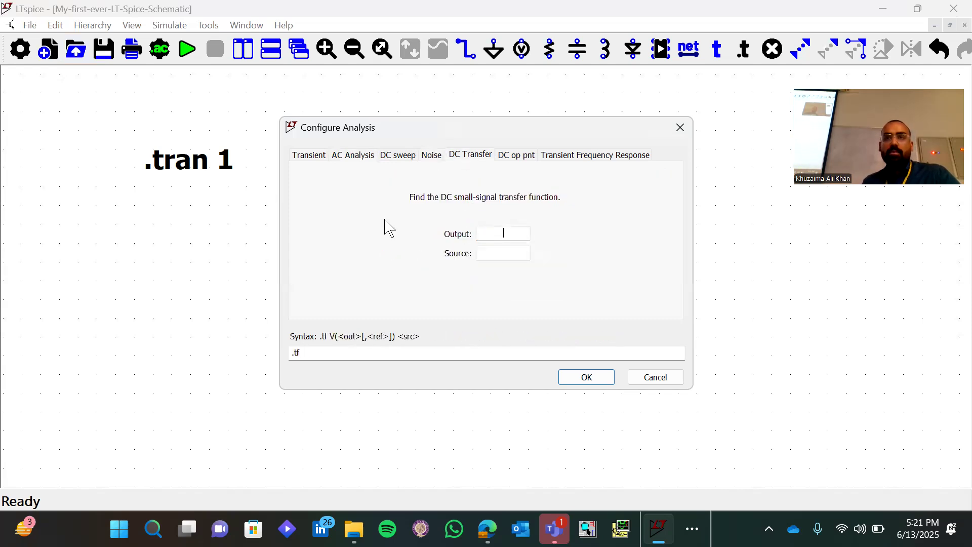
left_click(353, 157)
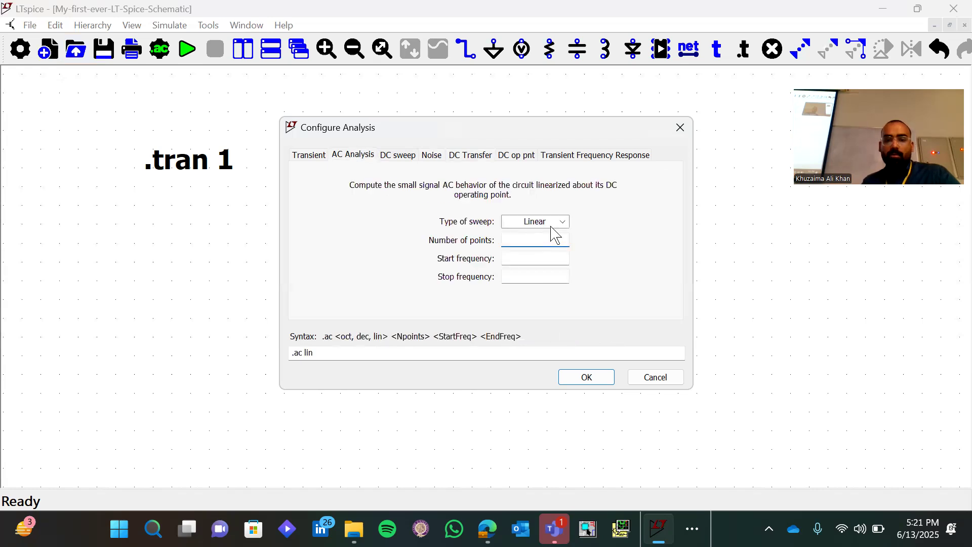
left_click(563, 223)
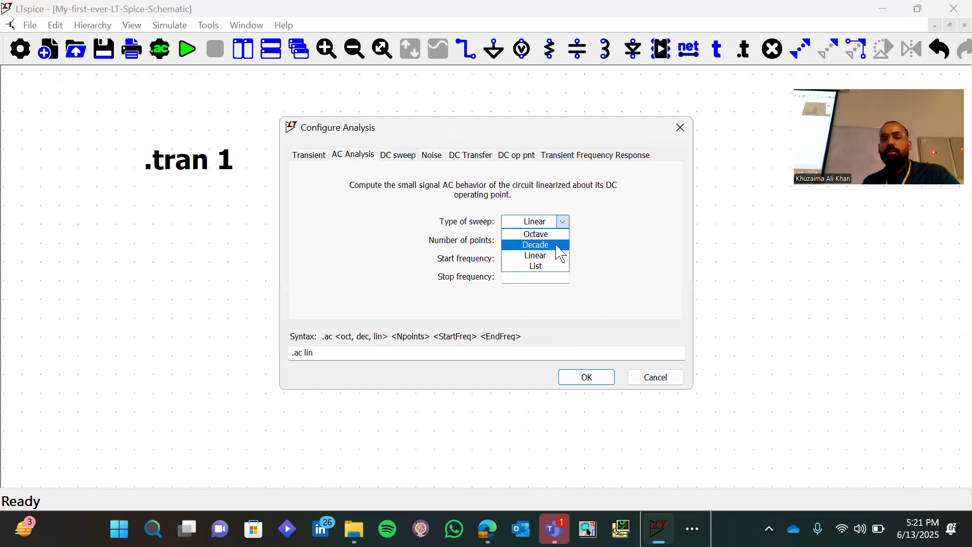
left_click(365, 269)
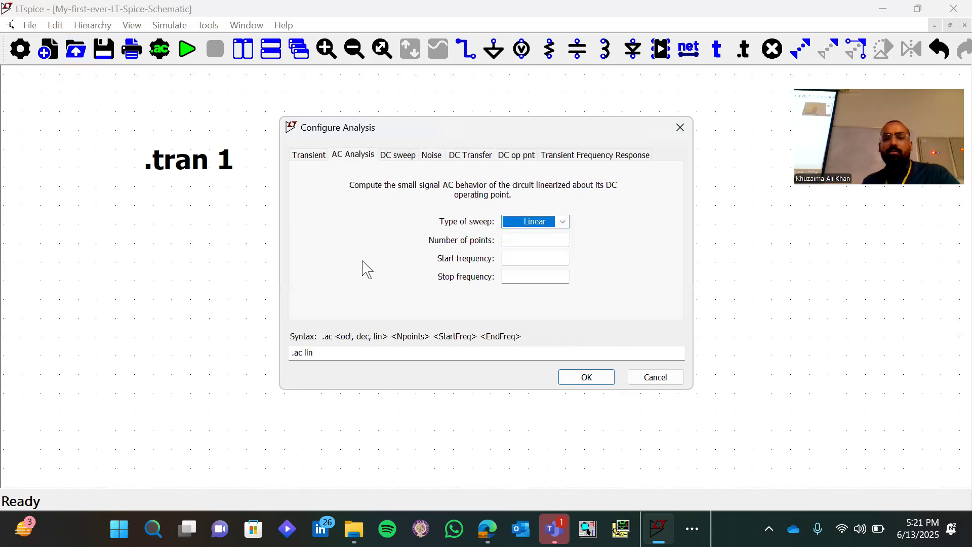
- Examine the DC sweep source settings, DC operating point and Transient Frequency Response options, and close the analysis configuration without applying anything
left_click(389, 160)
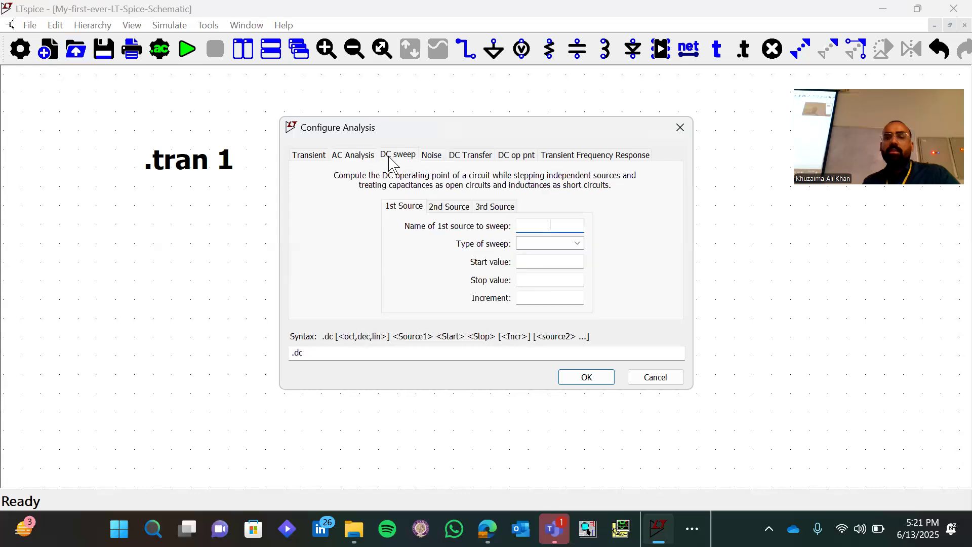
left_click(442, 208)
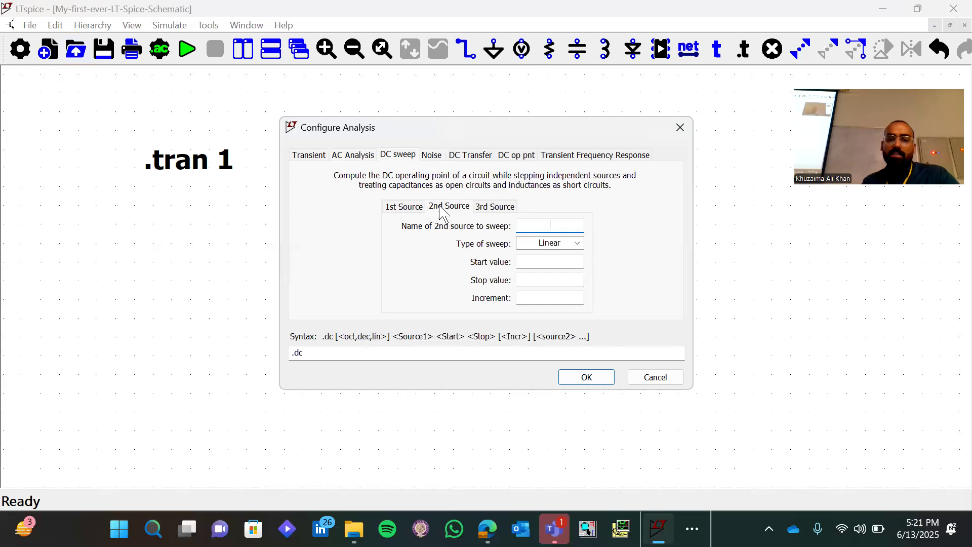
left_click(497, 207)
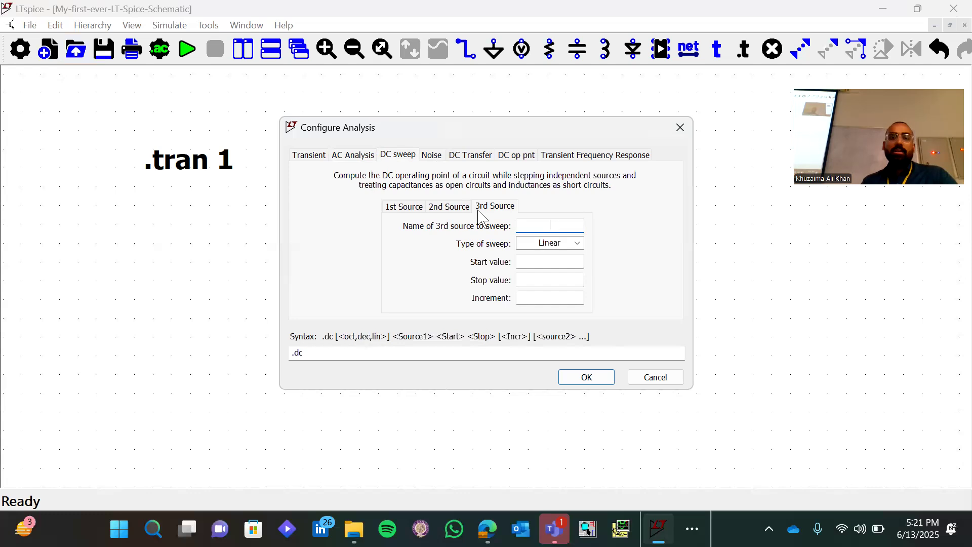
left_click(478, 159)
left_click(517, 161)
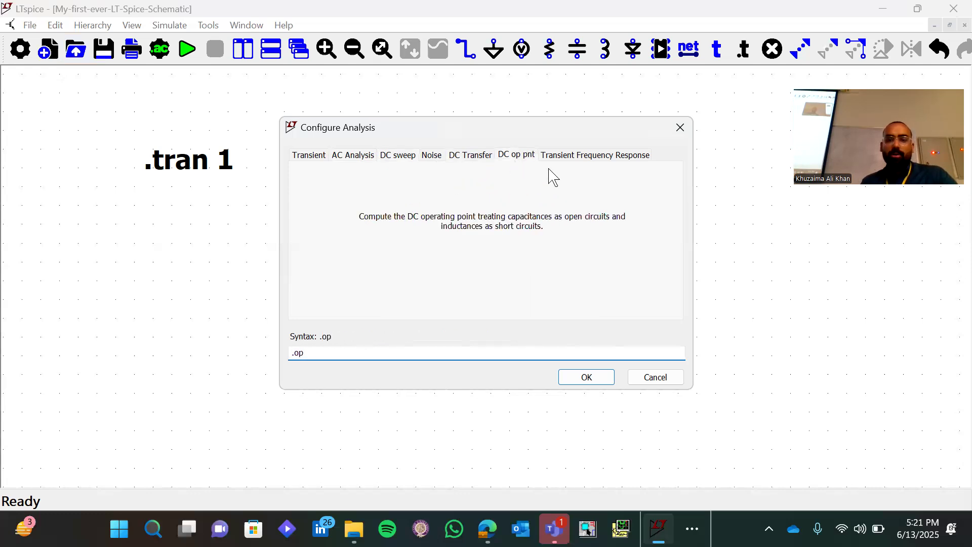
left_click(567, 157)
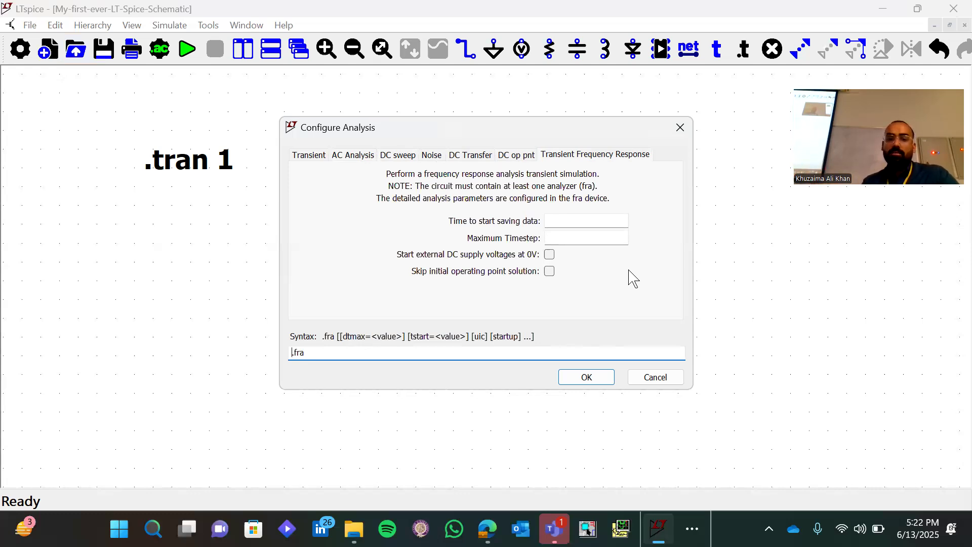
left_click(680, 128)
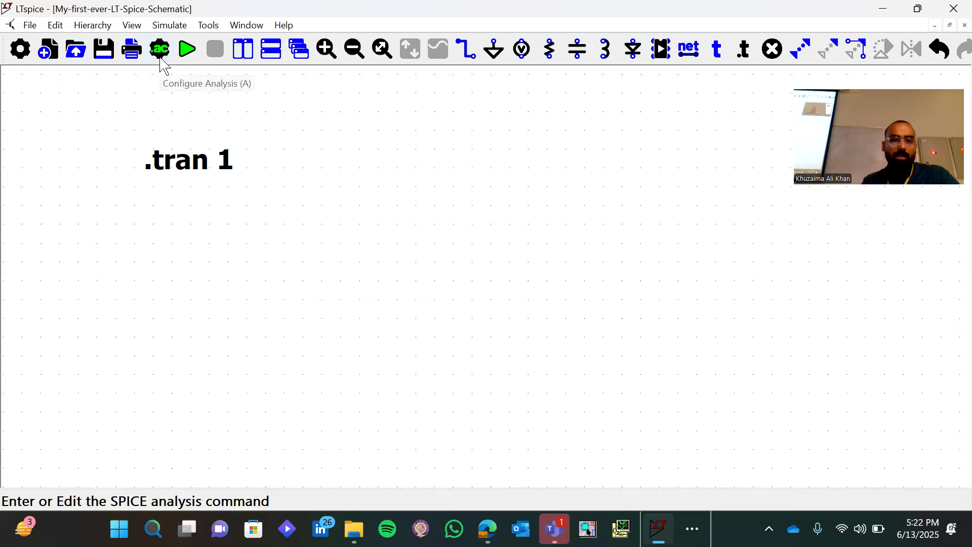
- Check the existing transient settings in the analysis configuration, and delete the .tran 1 directive from the schematic
key("a")
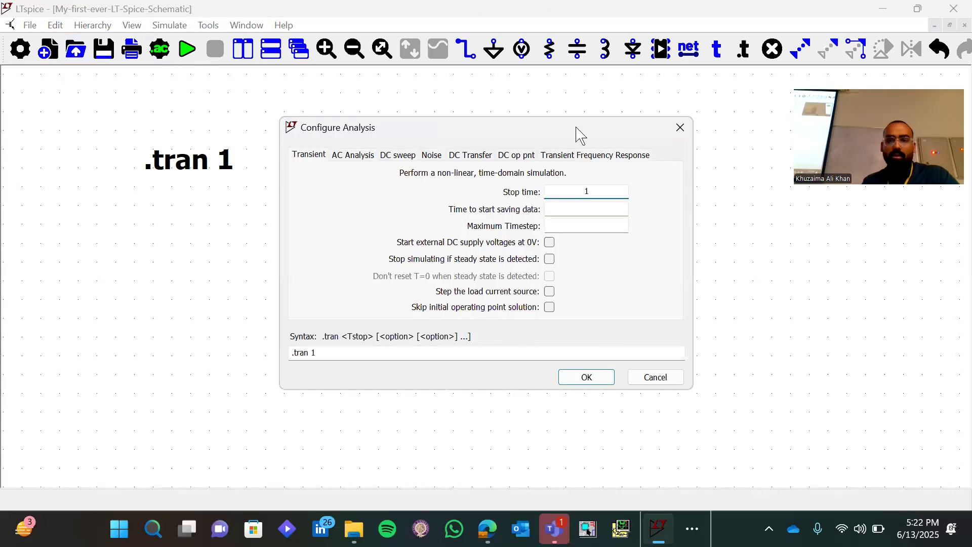
left_click(681, 132)
key("Delete")
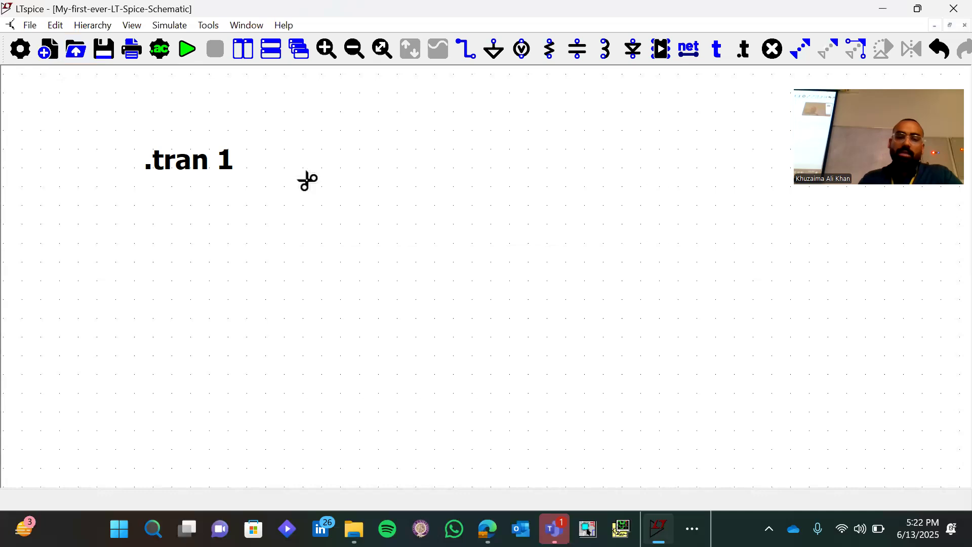
left_click(192, 170)
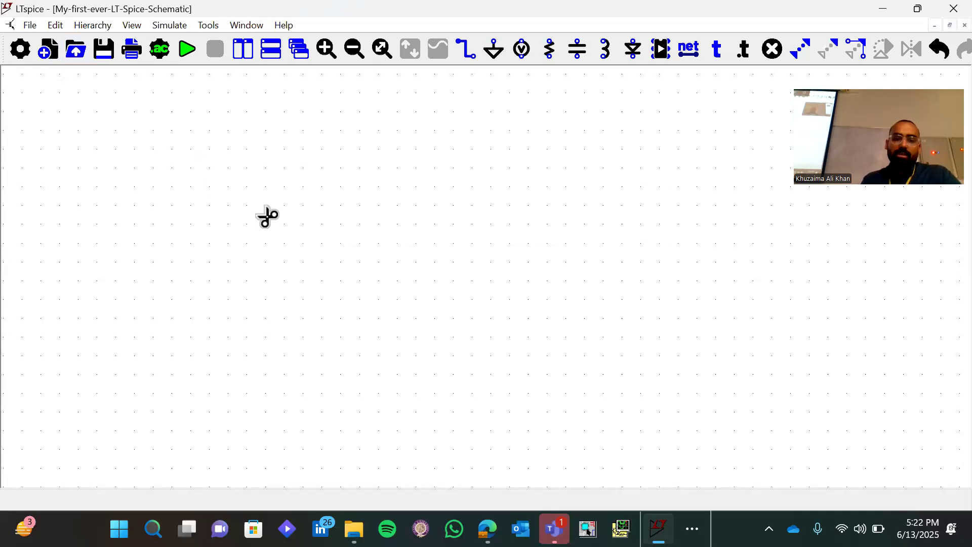
key("Escape")
- Dismiss the blank analysis configuration and place a new SPICE directive .tran 1 in the upper-left area of the schematic
key("a")
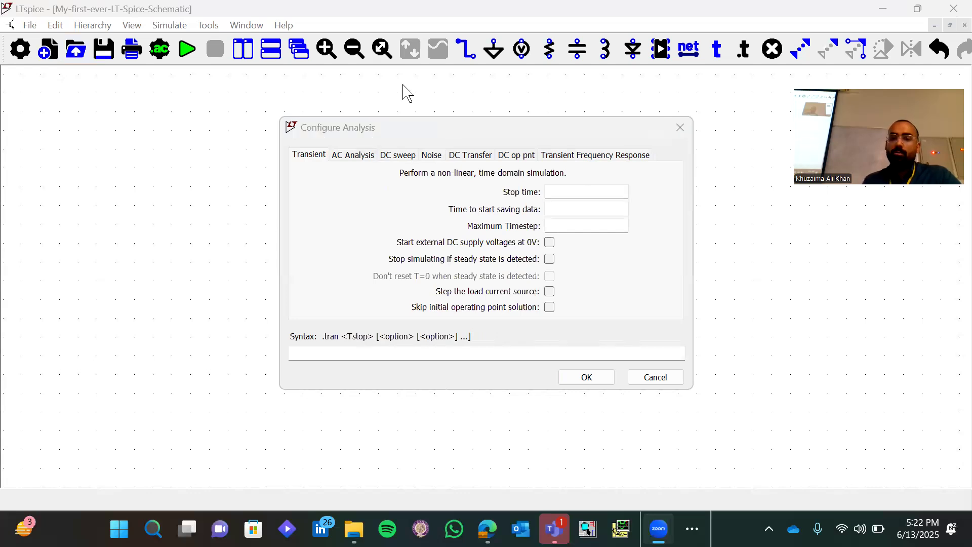
left_click(682, 128)
type("s")
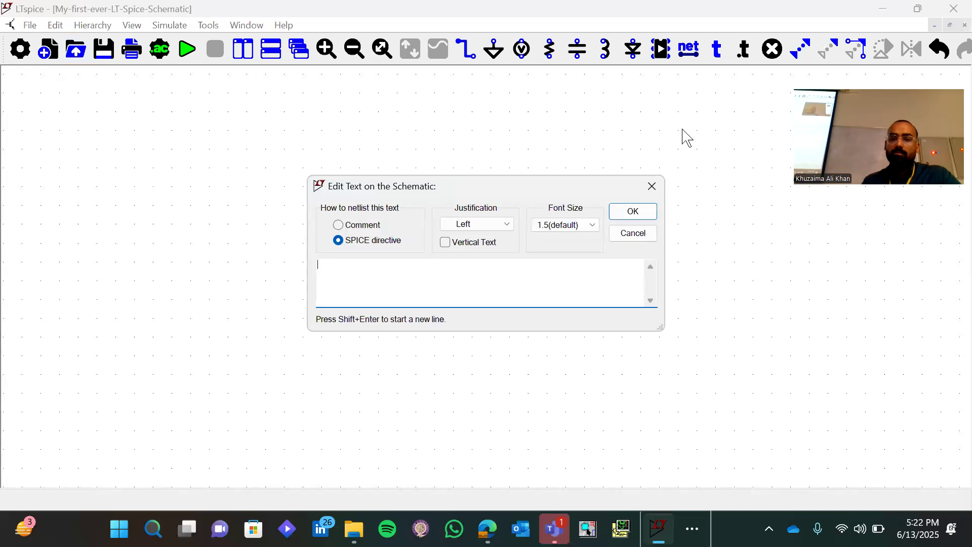
type(".tran 1")
key("Return")
left_click(226, 197)
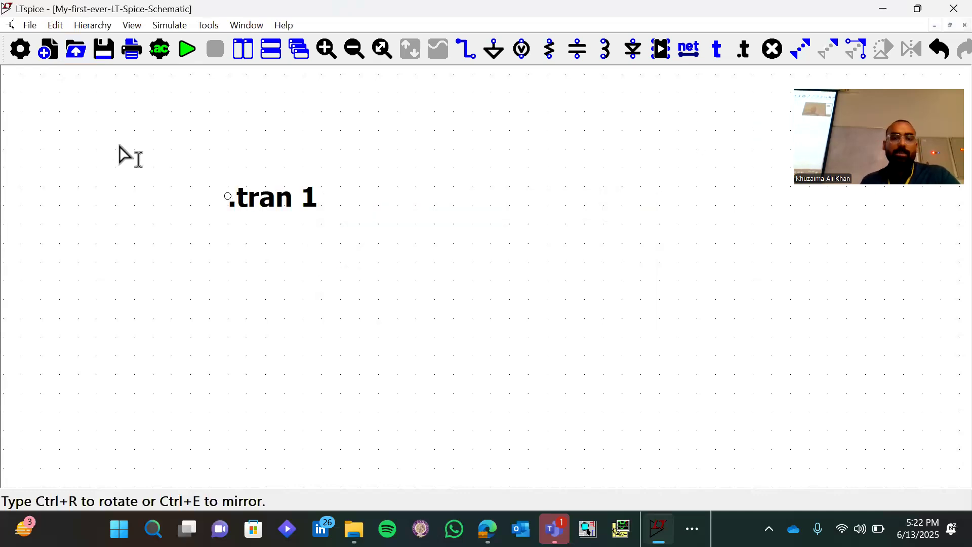
left_click(120, 147)
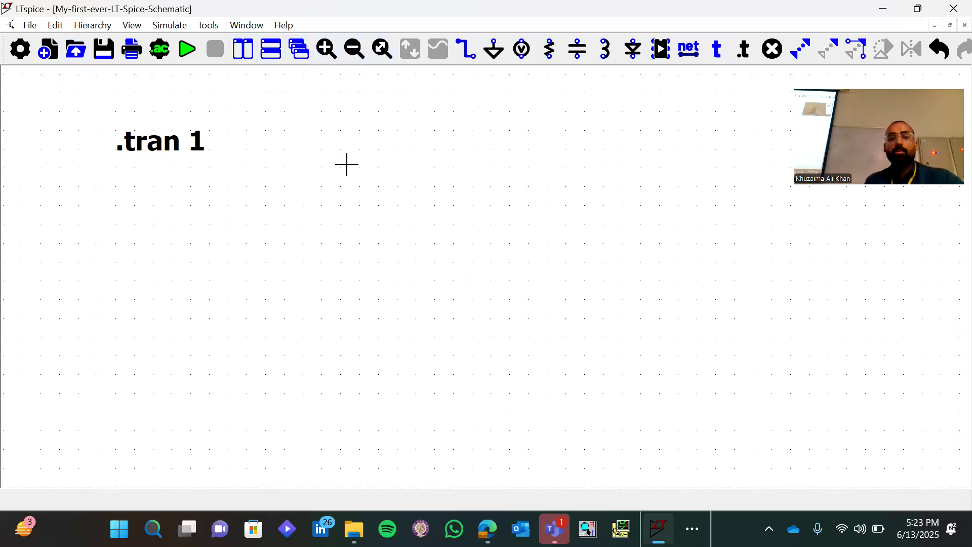
scroll(347, 164, "down", 4)
scroll(346, 165, "up", 3)
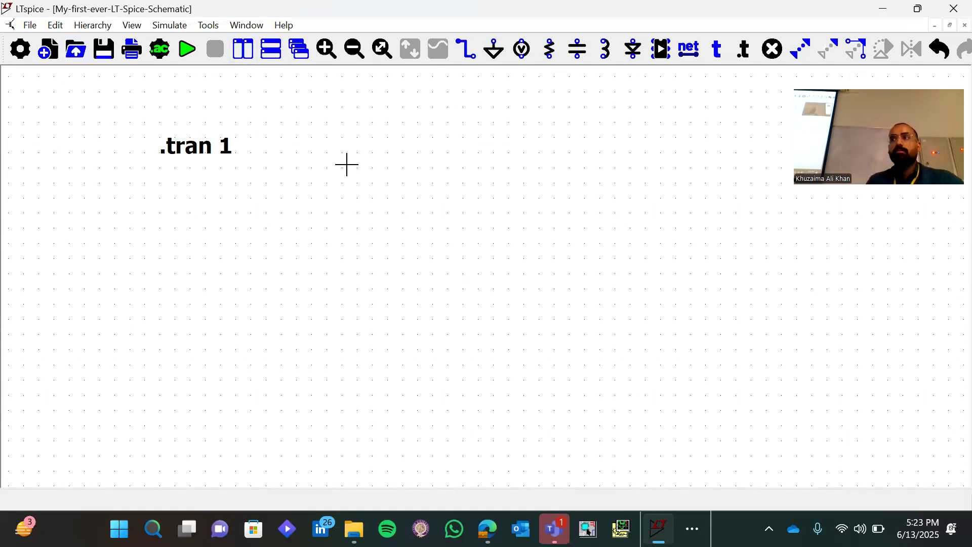
scroll(347, 165, "down", 4)
scroll(347, 164, "up", 3)
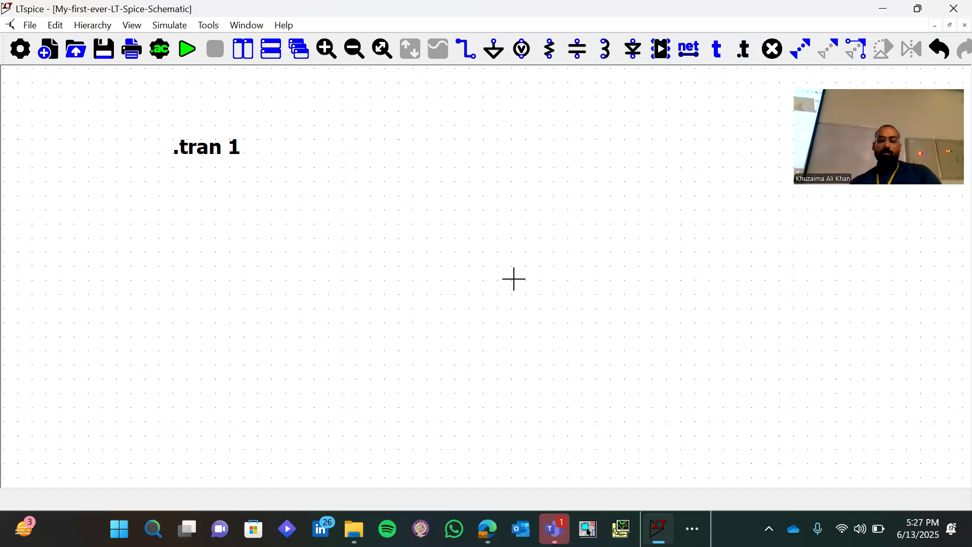
- Place a voltage source on the schematic, below and slightly right of the .tran 1 directive
key("v")
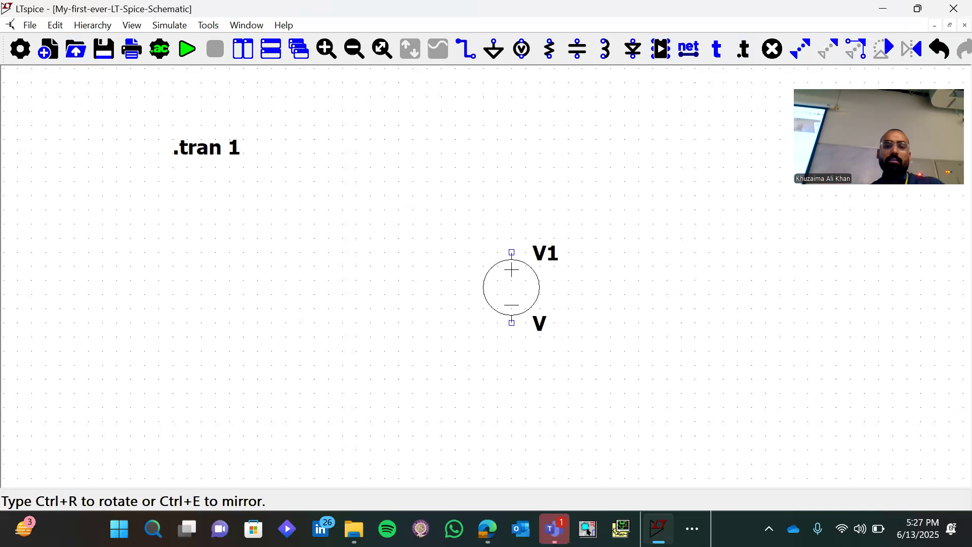
left_click(306, 269)
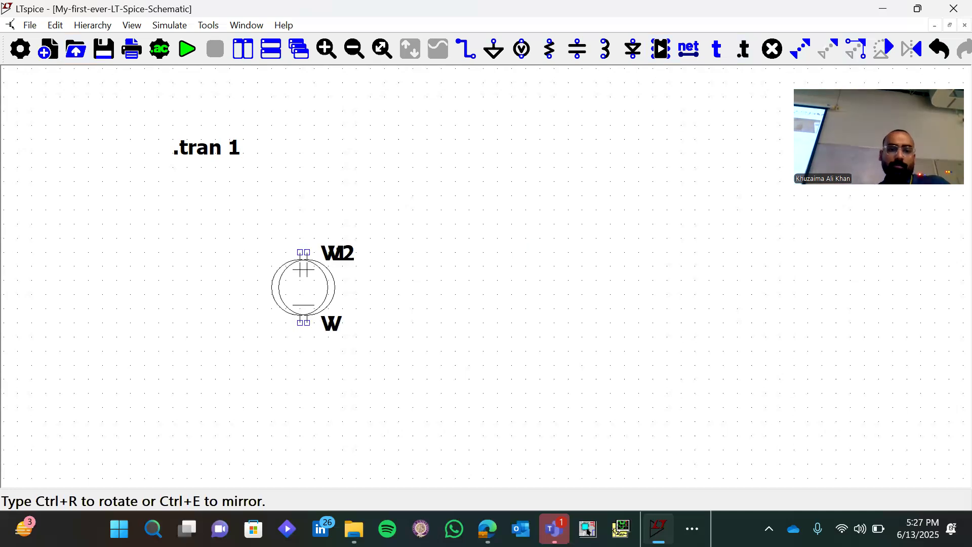
key("F3")
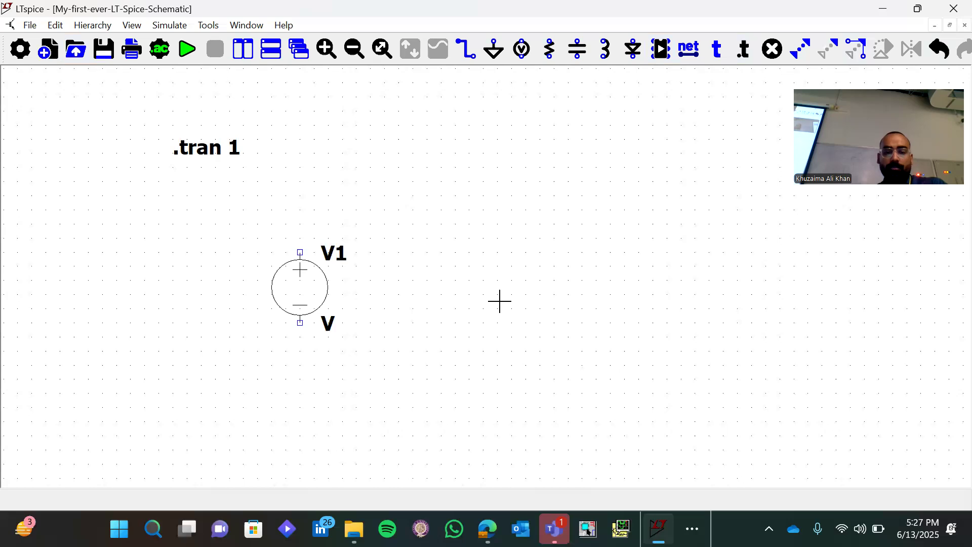
- Place two horizontal resistors, one up and right of the voltage source and the other further up and right
key("r")
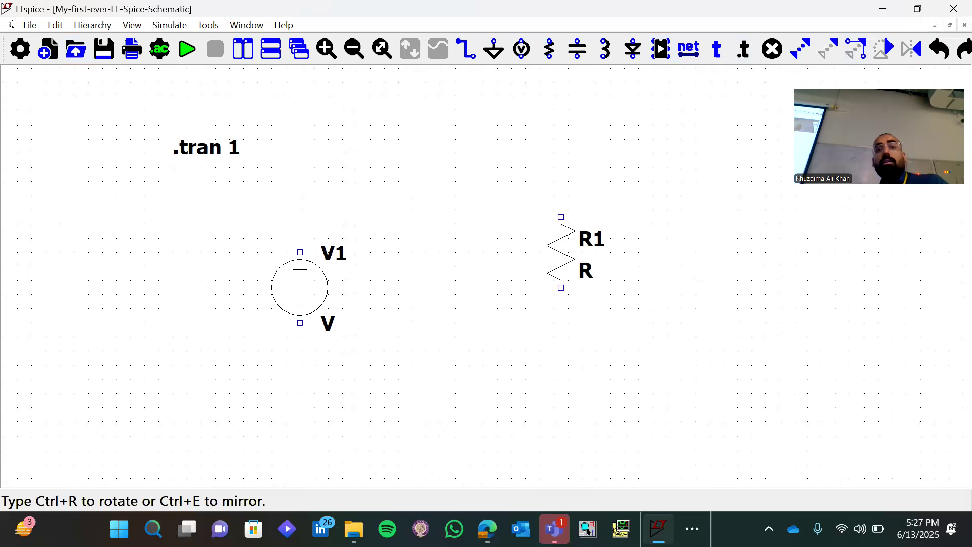
key("ctrl+r")
left_click(433, 195)
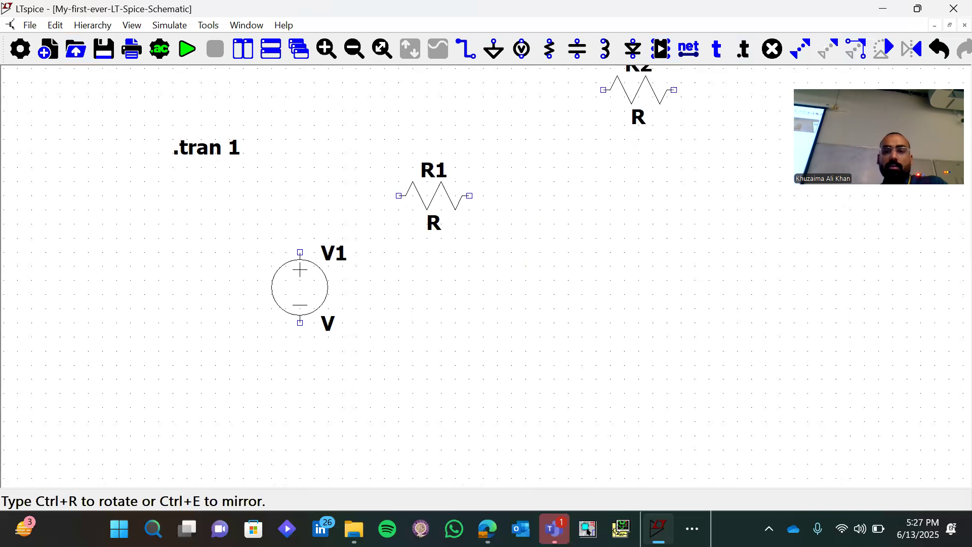
left_click(645, 97)
key("Escape")
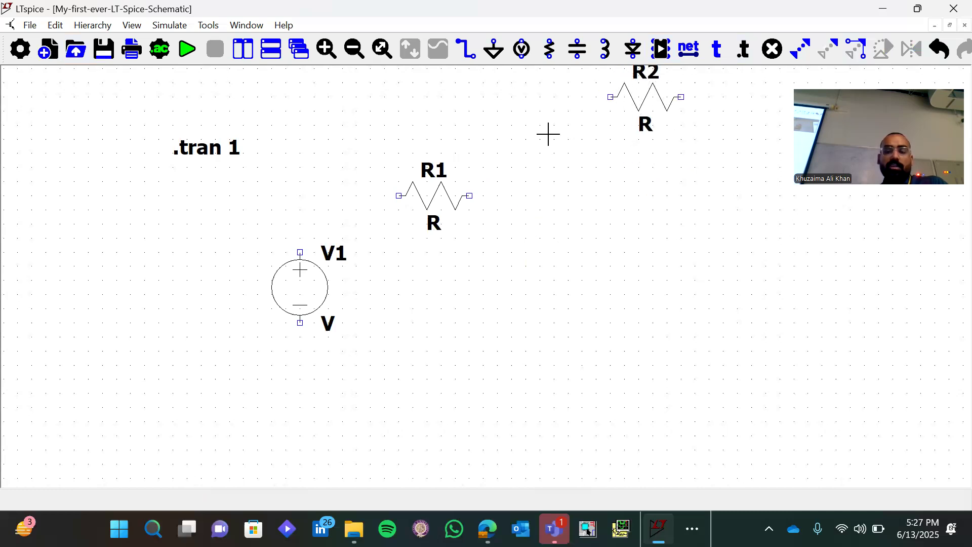
- Move the .tran 1 directive up, clear of the components, near the sheet's upper-left corner
scroll(777, 205, "down", 3)
left_click_drag(778, 235, 518, 266)
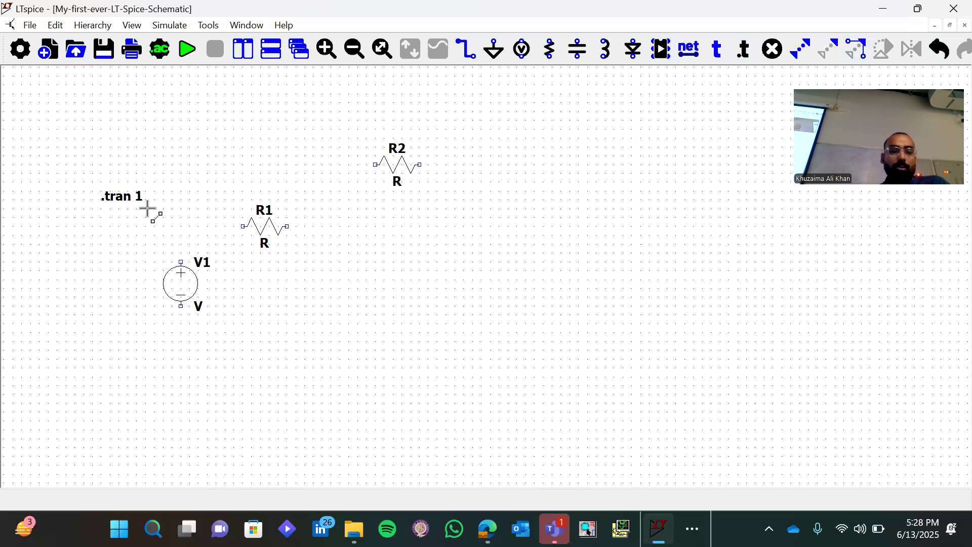
left_click_drag(125, 198, 113, 87)
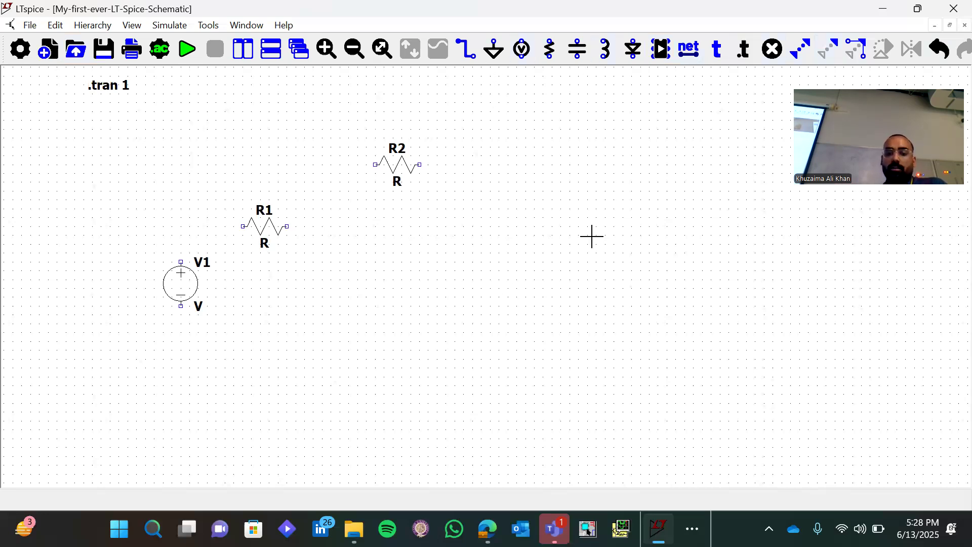
- Find the LT1722 in the OpAmps component library and place one between and below the two resistors' right-hand side
key("F2")
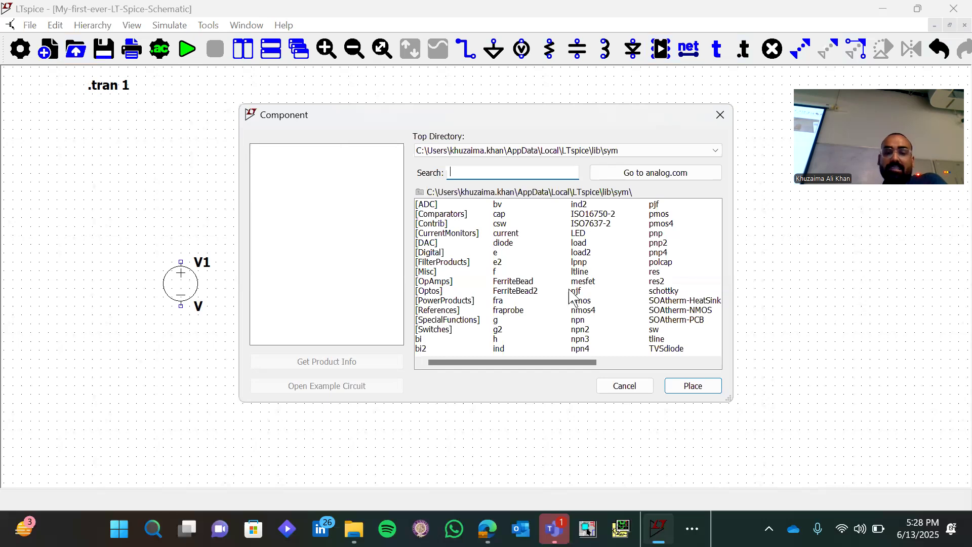
double_click(449, 281)
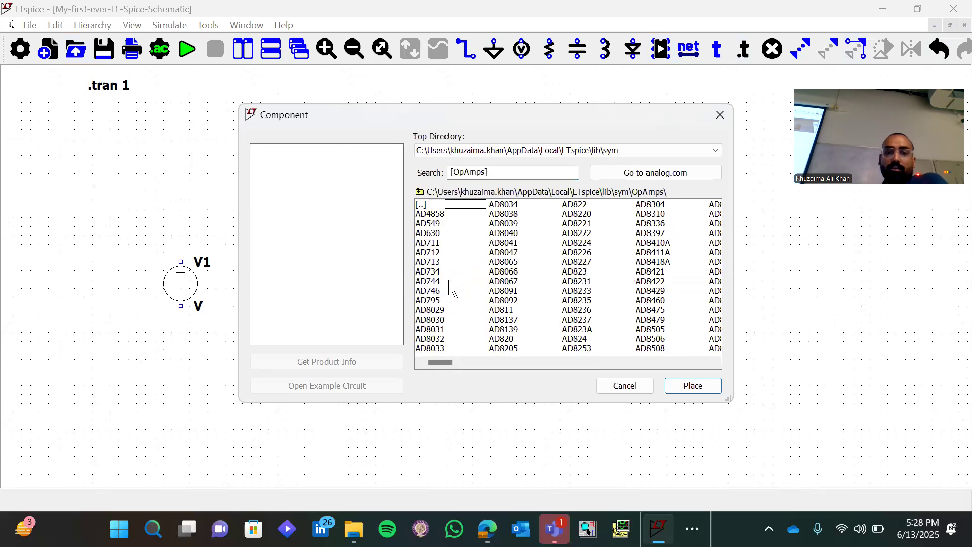
scroll(516, 277, "down", 10)
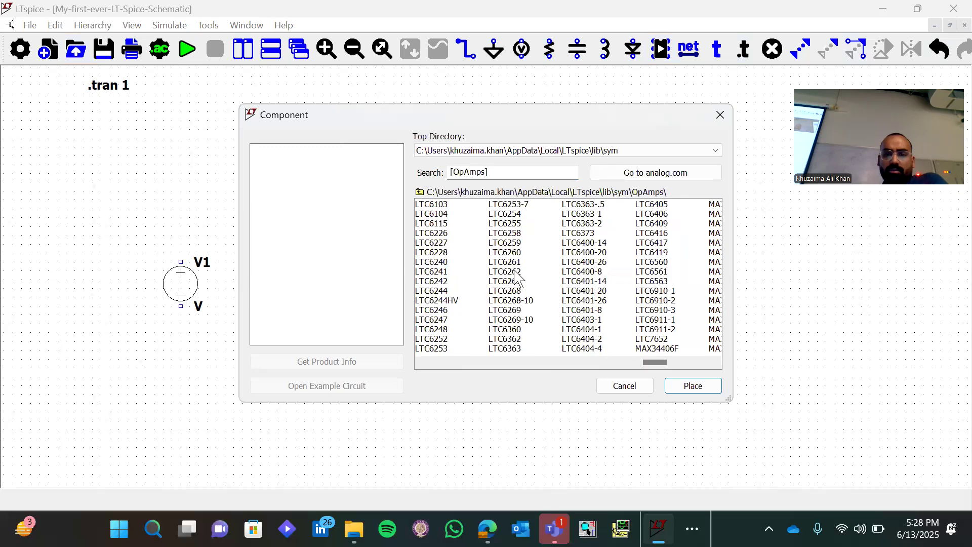
scroll(516, 277, "up", 5)
scroll(517, 277, "up", 5)
scroll(516, 278, "down", 5)
scroll(516, 277, "up", 4)
scroll(517, 277, "down", 2)
scroll(516, 277, "up", 2)
scroll(517, 277, "down", 4)
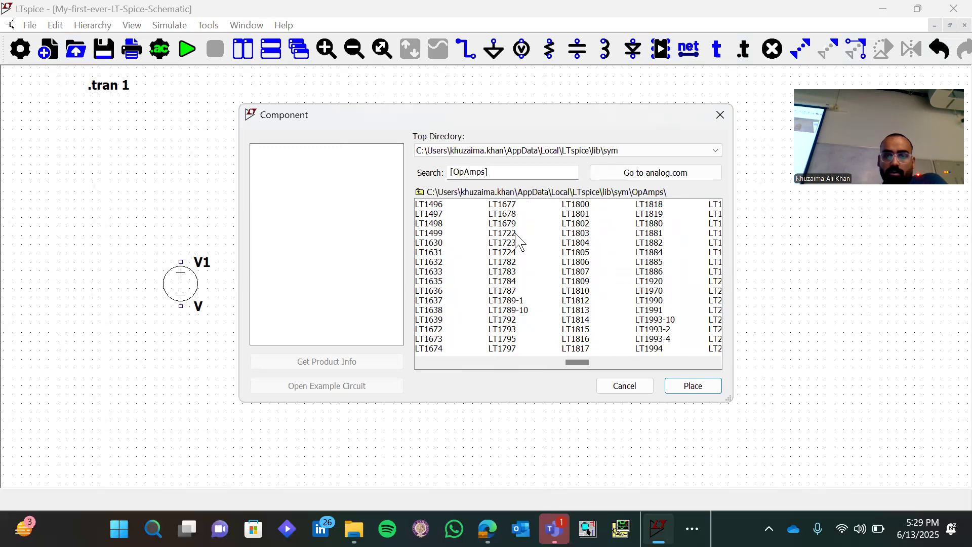
double_click(502, 233)
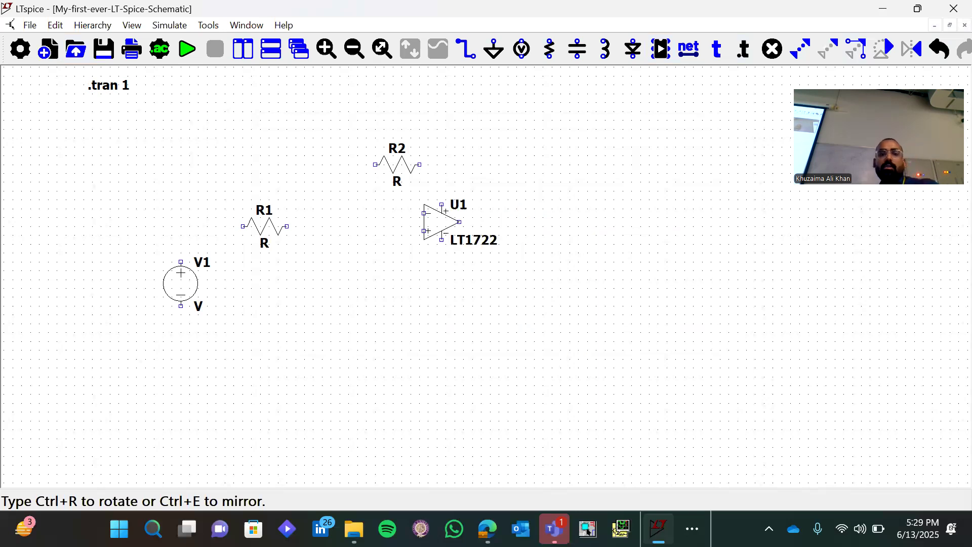
left_click(384, 236)
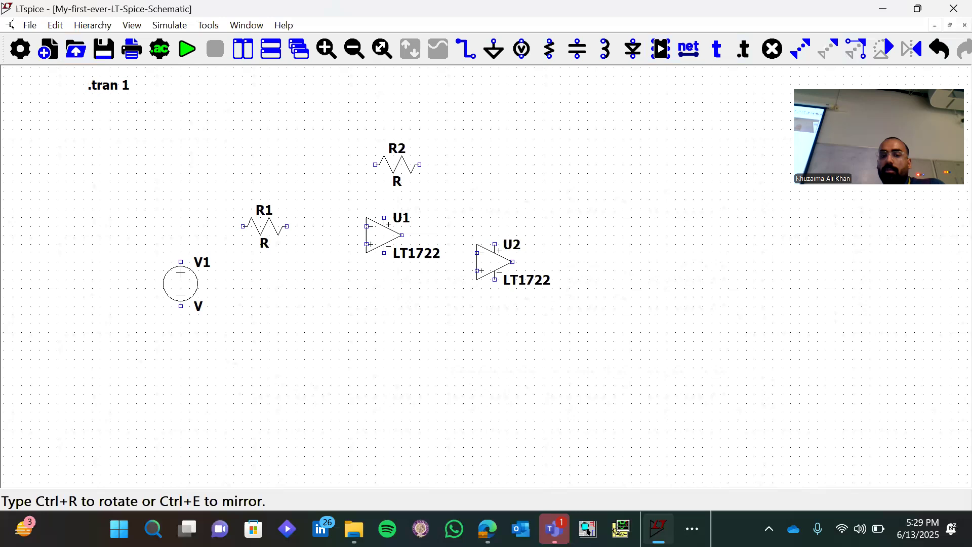
key("Escape")
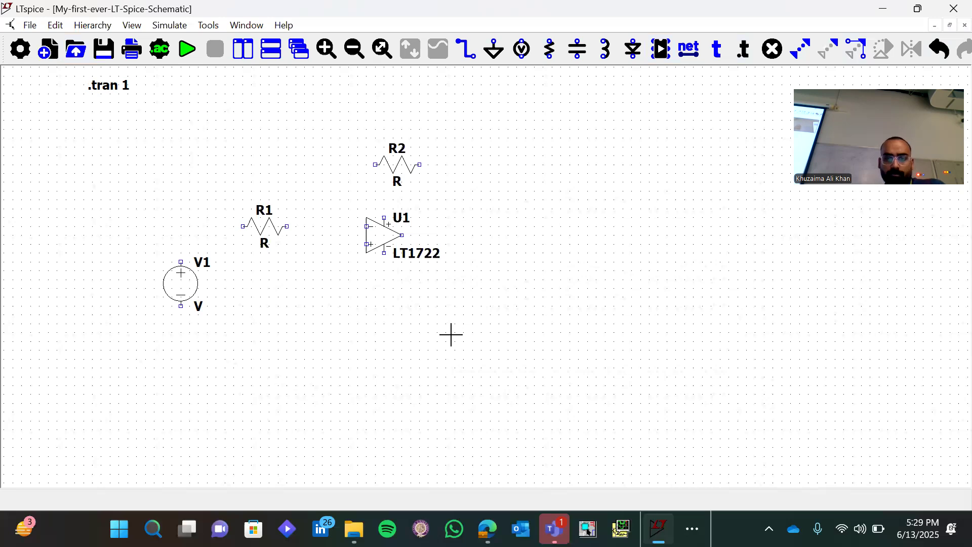
- Place a ground symbol below the voltage source and wire the source's negative terminal to it
key("g")
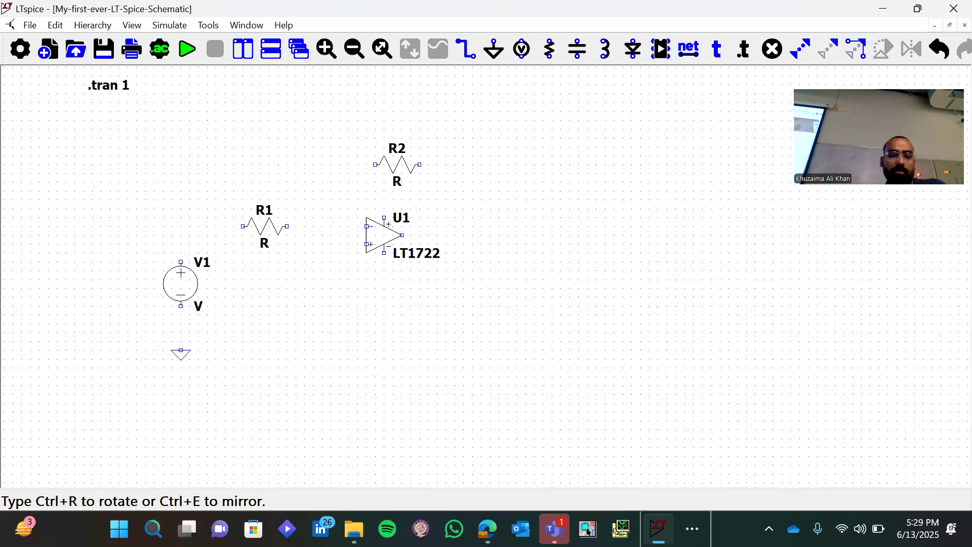
left_click(180, 350)
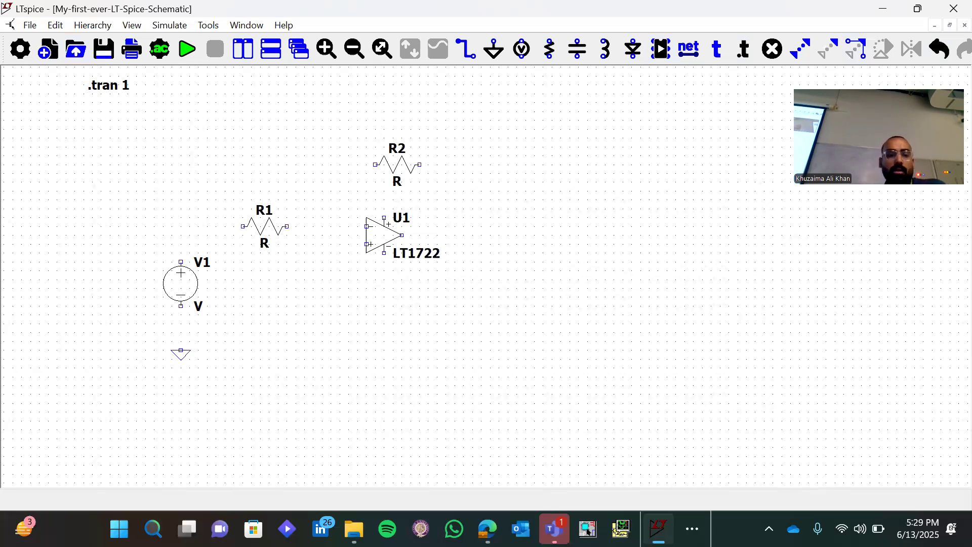
left_click(181, 306)
left_click(181, 349)
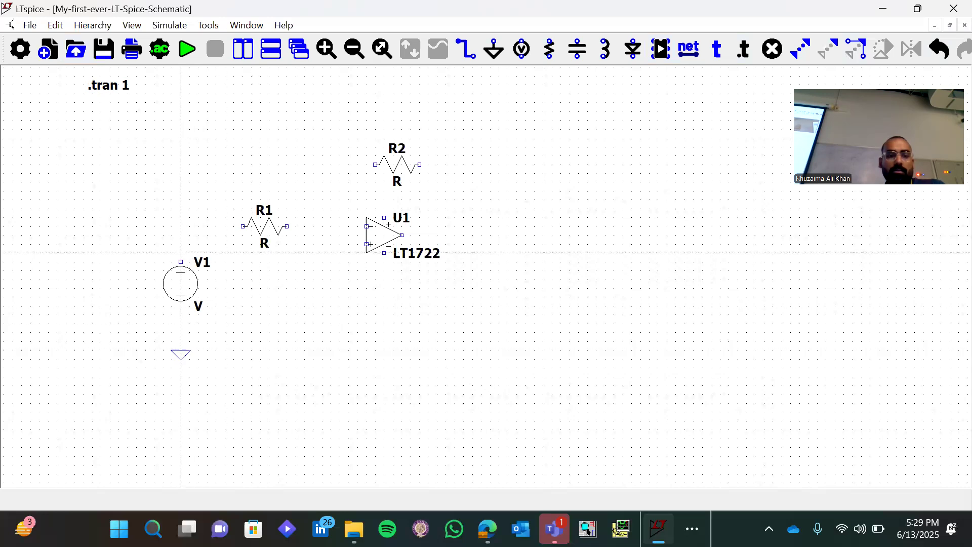
- Wire the source's positive side through R1 to the op-amp's inverting input, and add a short wire stub at the non-inverting input
left_click(180, 262)
left_click(181, 226)
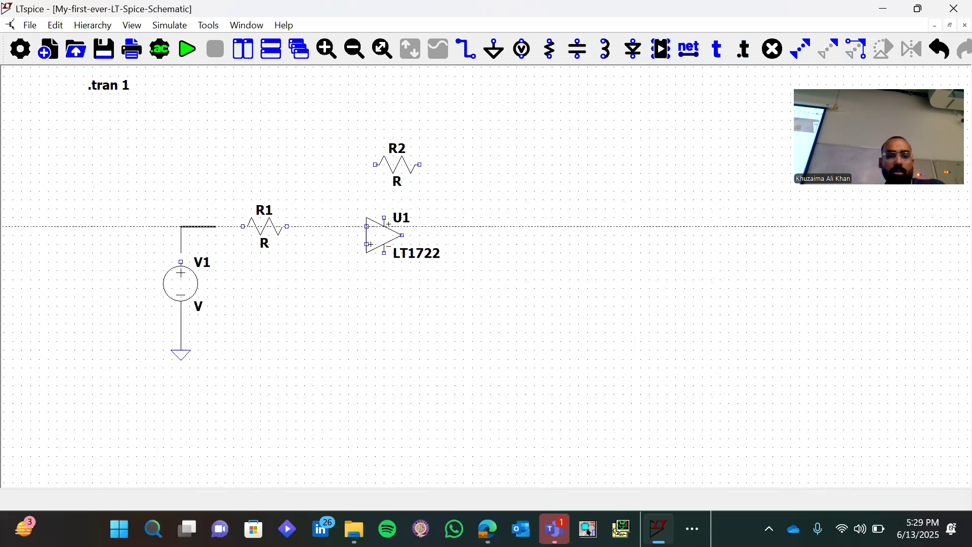
left_click(243, 227)
left_click(286, 227)
left_click(367, 226)
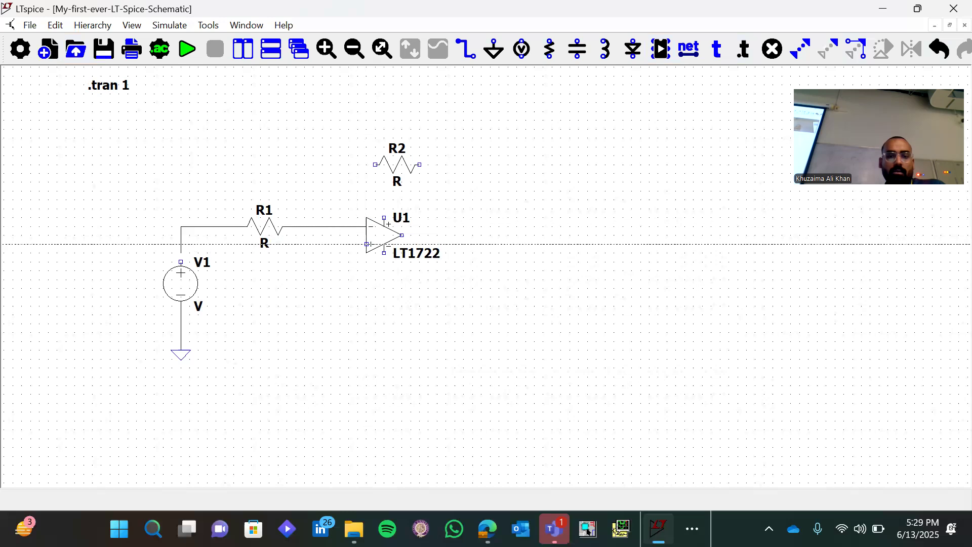
left_click(367, 244)
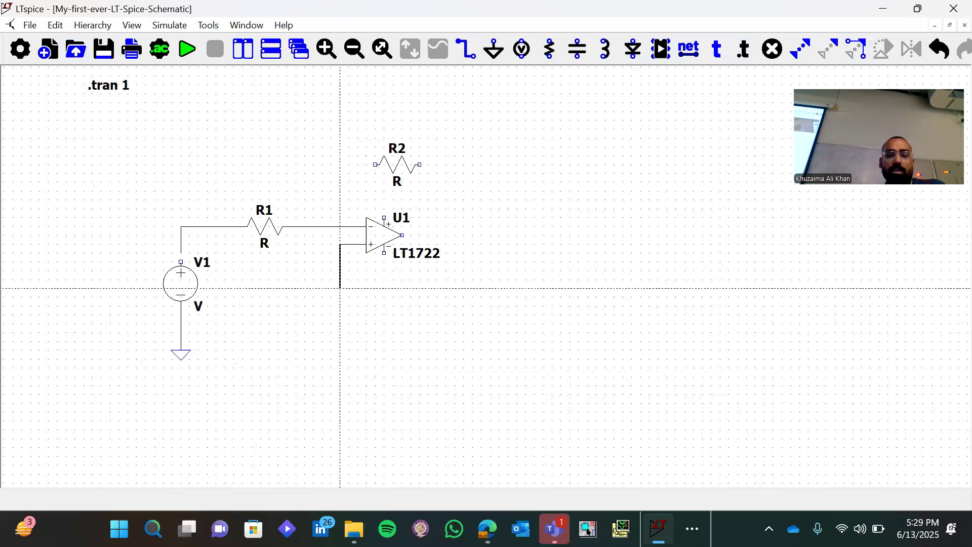
key("Escape")
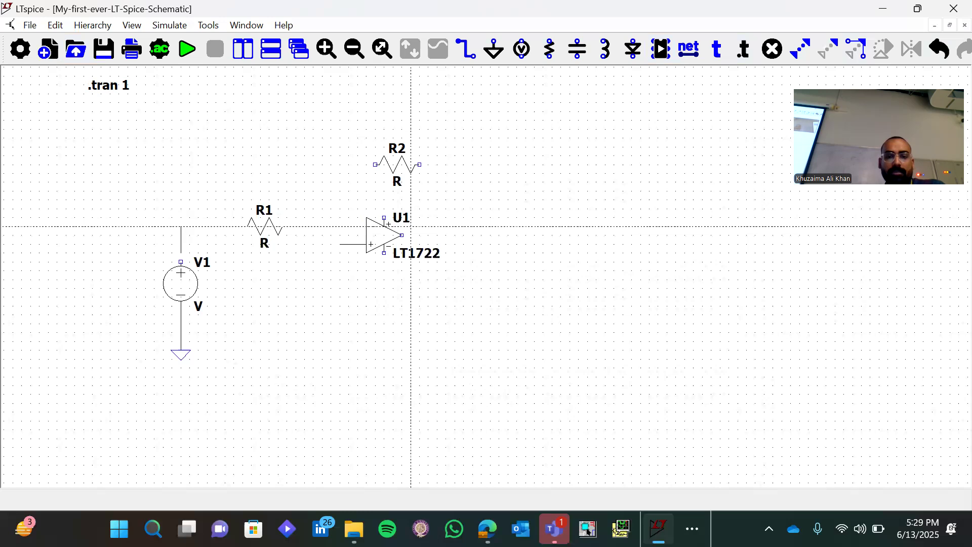
- Wire R2 as the feedback resistor between the op-amp's inverting input and its output
left_click(375, 164)
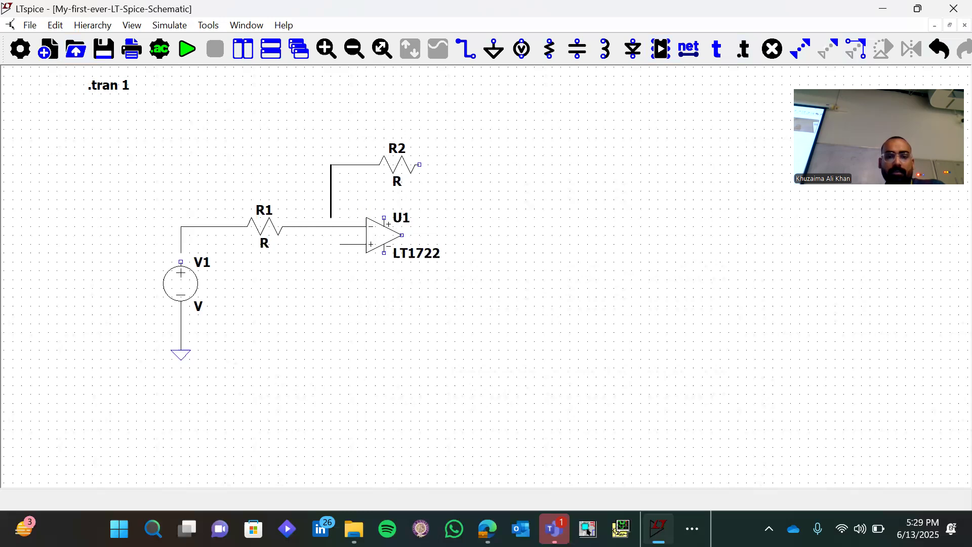
left_click(331, 226)
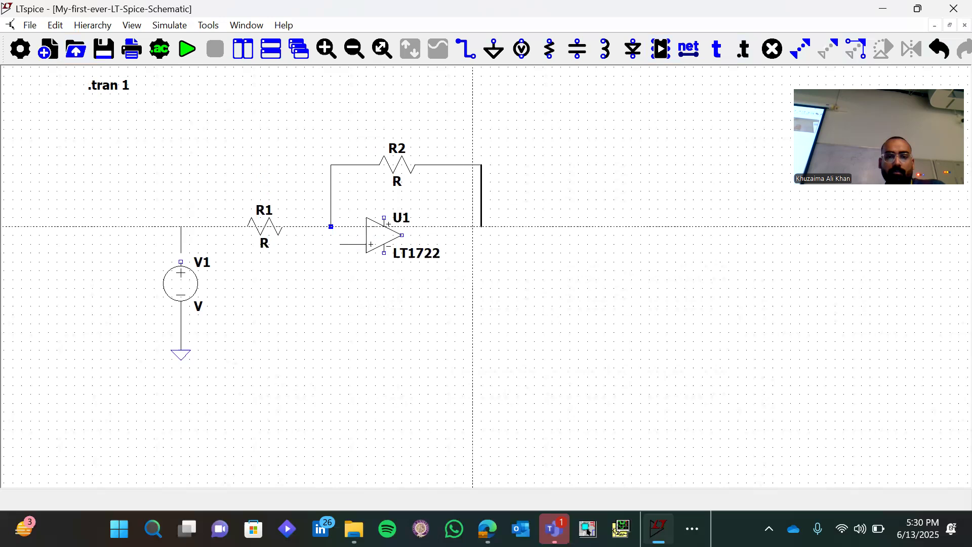
left_click(481, 235)
left_click(402, 235)
key("Escape")
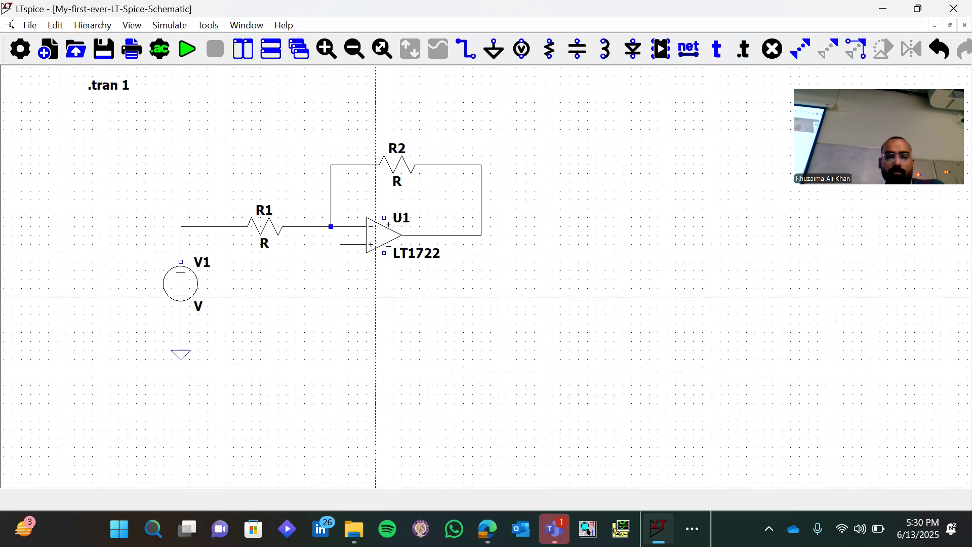
- Extend the non-inverting input's wire downward and attach a ground symbol to its end
left_click(339, 244)
left_click(339, 271)
key("Escape")
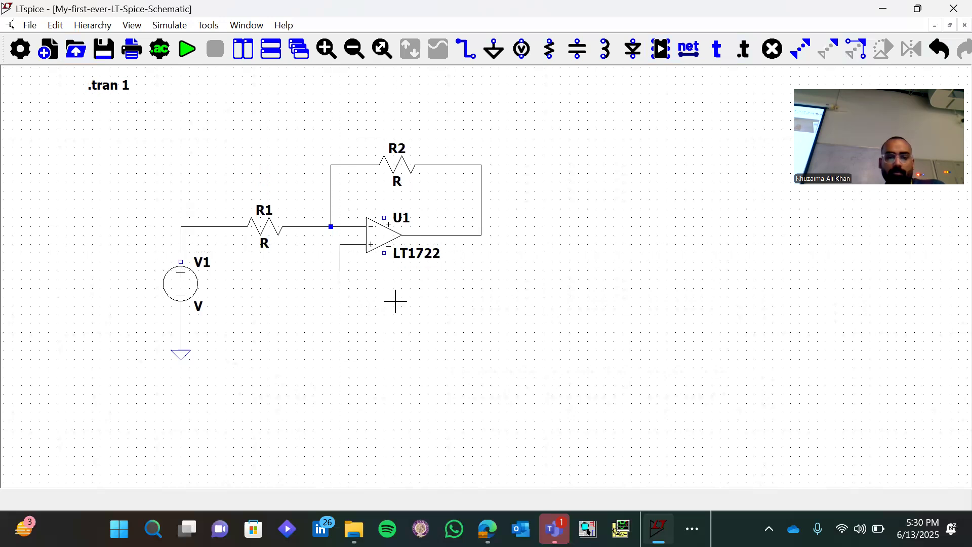
key("g")
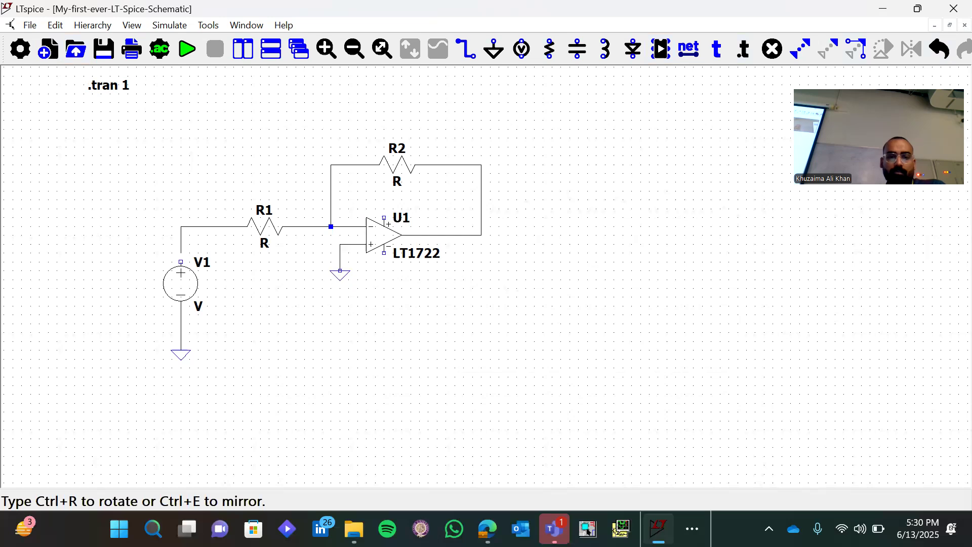
left_click(340, 273)
key("Escape")
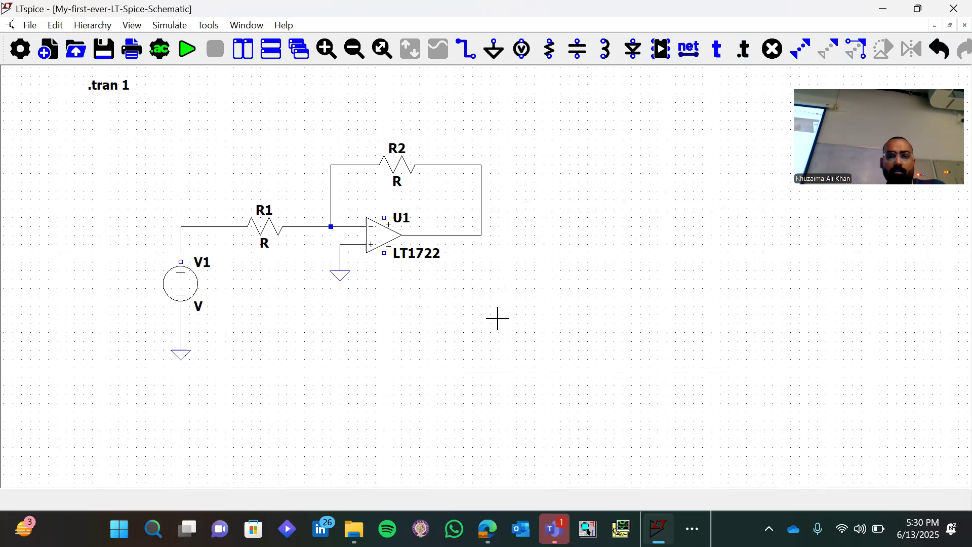
- Close the wiring gap between the voltage source's positive terminal and the wire leading to R1
scroll(498, 318, "down", 1)
scroll(497, 318, "up", 2)
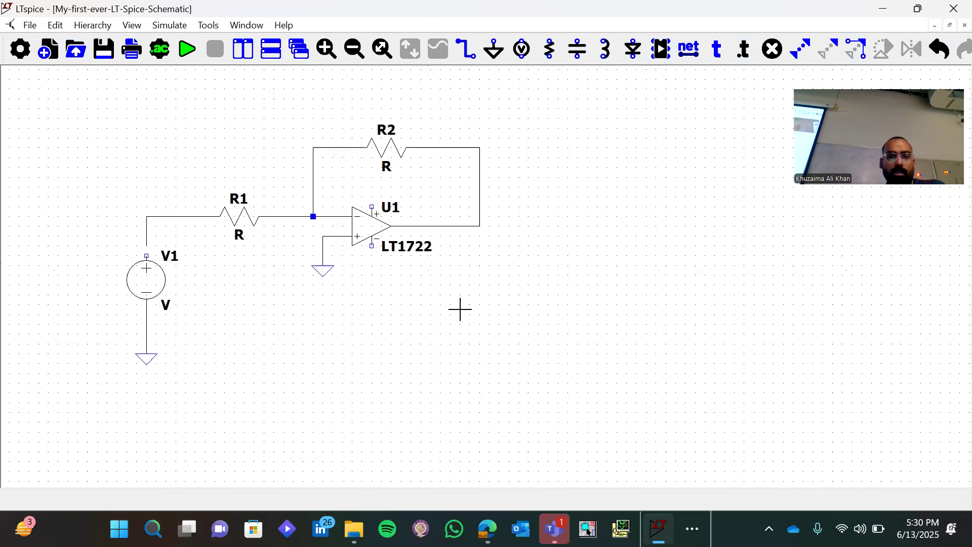
left_click_drag(460, 308, 574, 368)
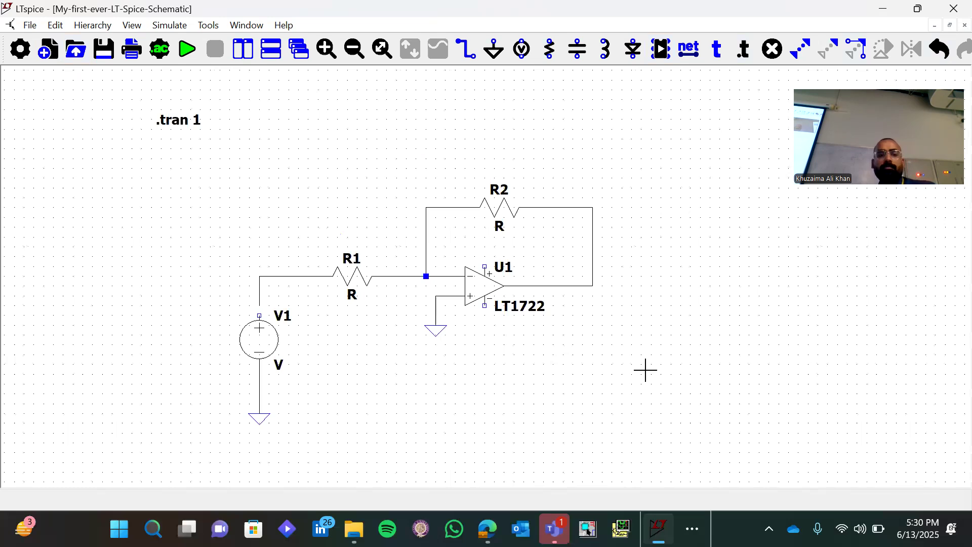
key("F3")
left_click(465, 295)
left_click(259, 315)
key("Escape")
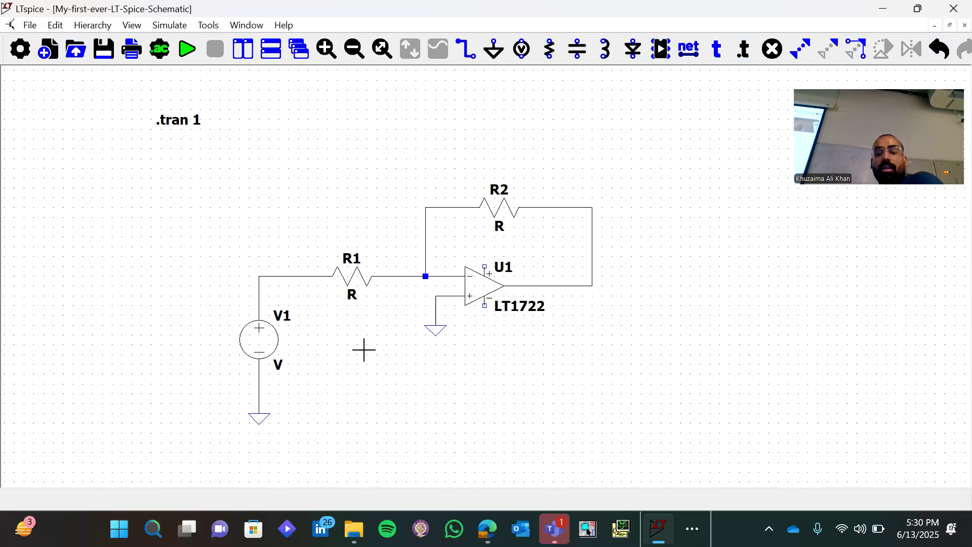
- Try wiring the line between the source and R1 up and across to the feedback branch, and undo that wire
key("F3")
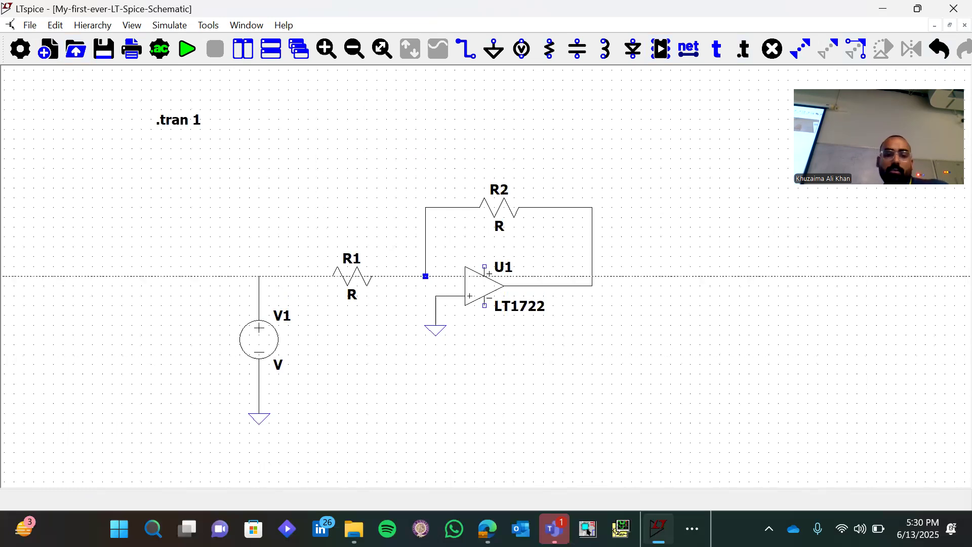
left_click(318, 277)
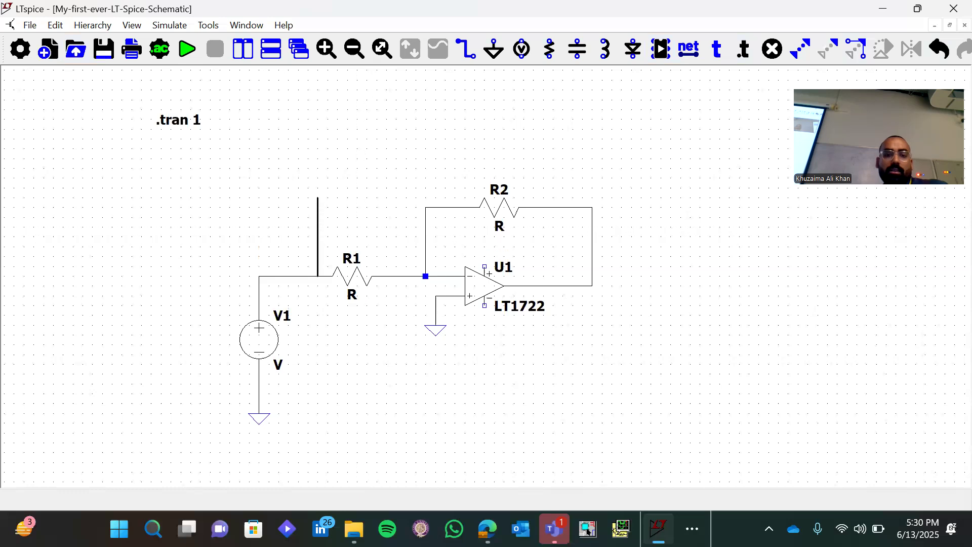
right_click(357, 198)
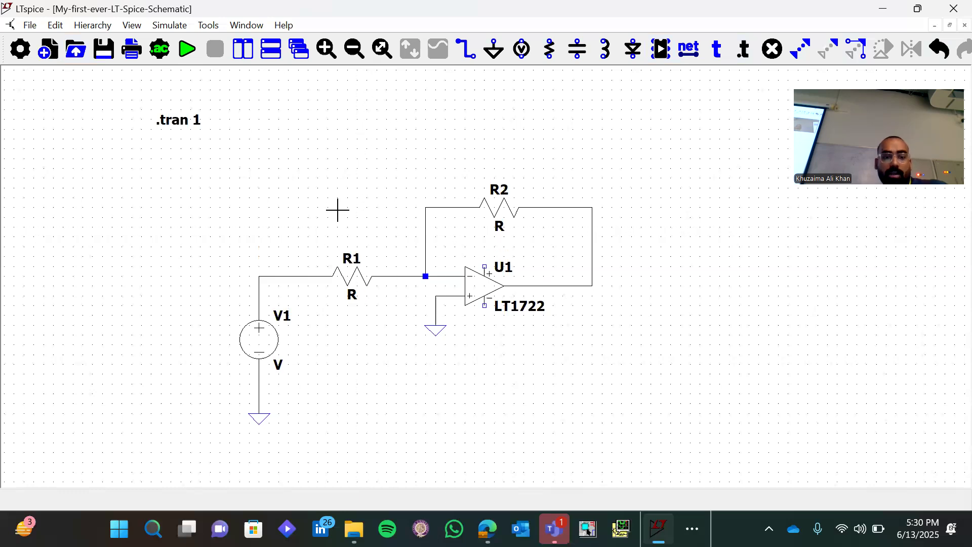
left_click(289, 277)
left_click(288, 207)
left_click(425, 208)
key("Escape")
key("ctrl+z")
key("ctrl+z")
- Place two more voltage sources, V2 and V3, side by side beyond V1, with V3 rotated 180 degrees
left_click_drag(581, 284, 483, 258)
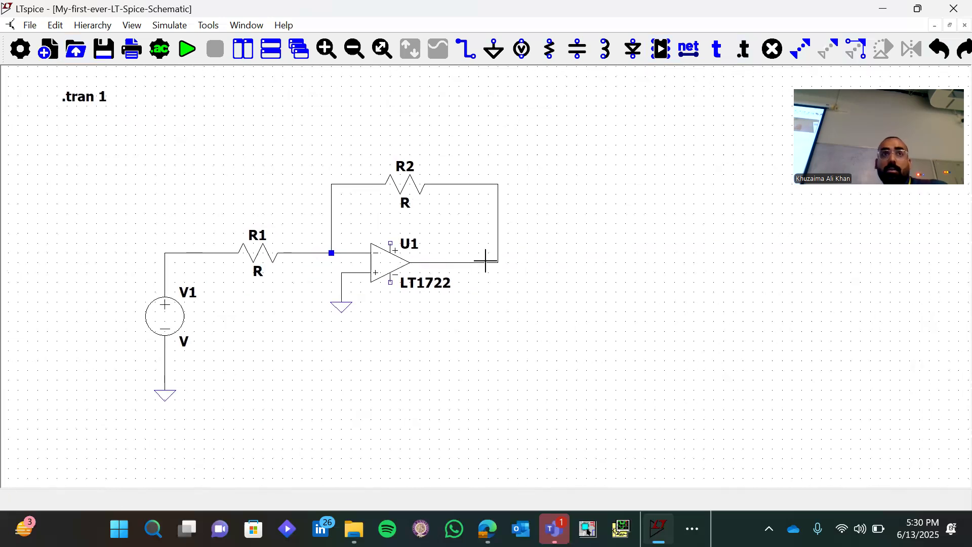
left_click_drag(570, 310, 551, 314)
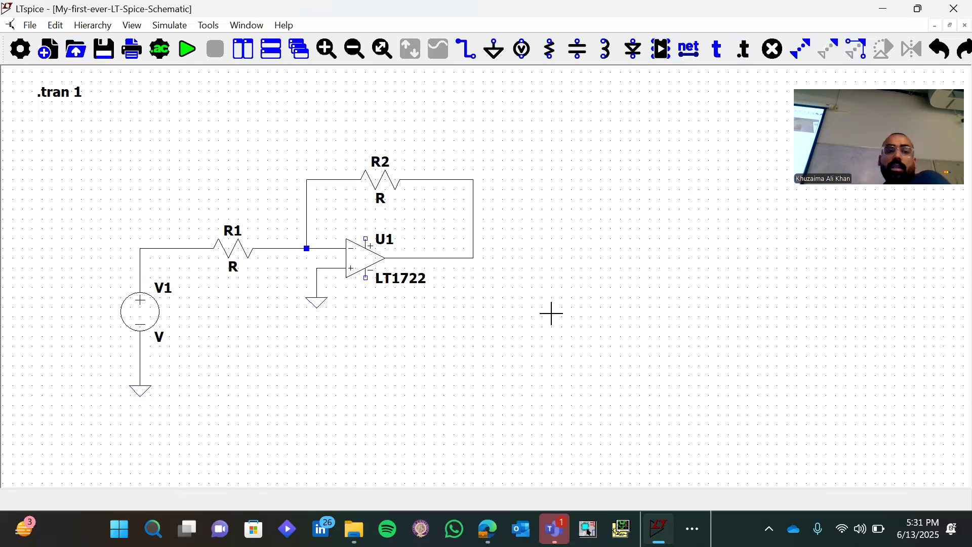
left_click_drag(456, 332, 596, 316)
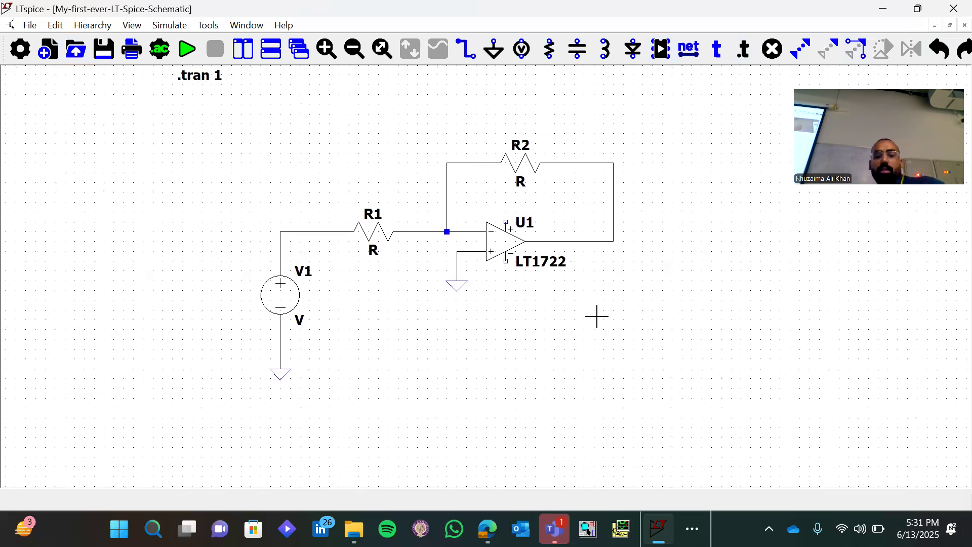
key("v")
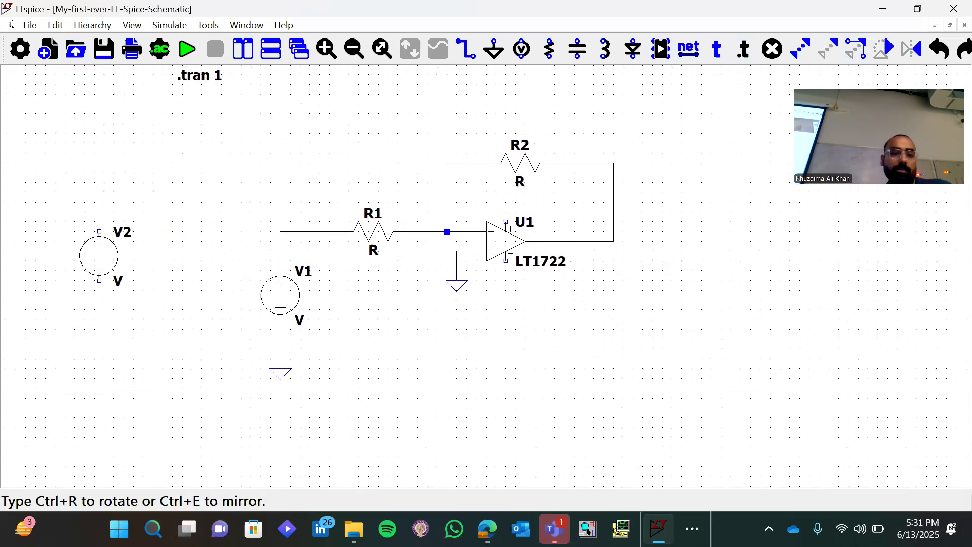
left_click(75, 246)
key("ctrl+r")
key("ctrl+r")
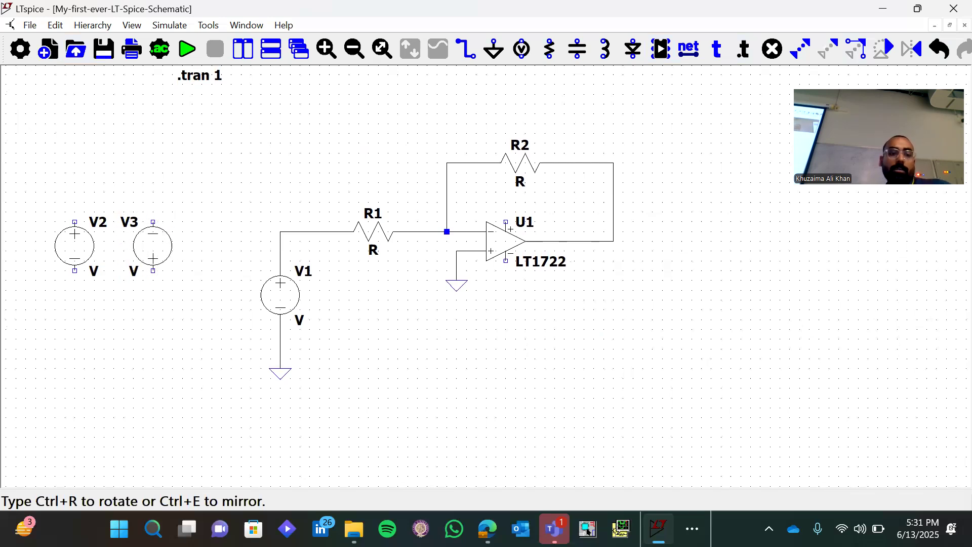
left_click(152, 255)
key("Escape")
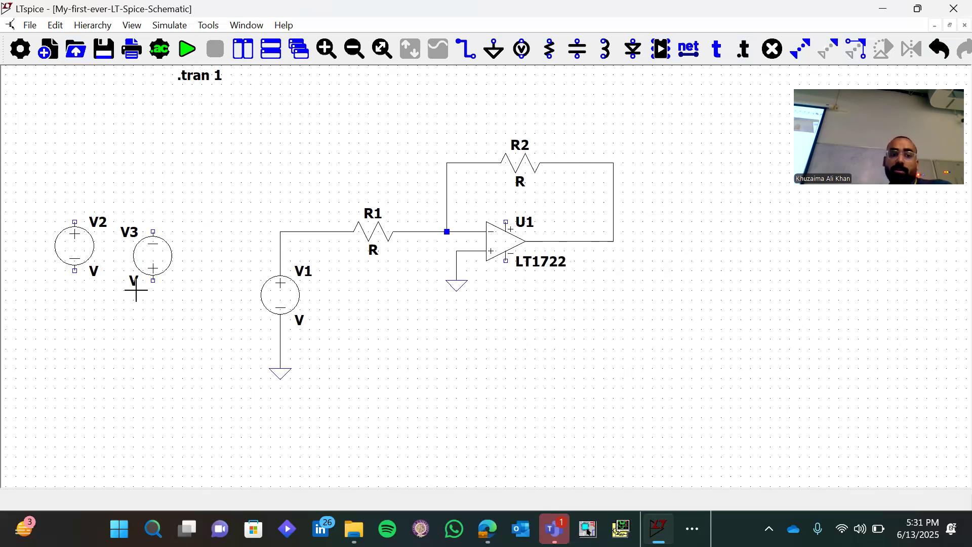
- Place one ground symbol directly below V2 and another directly below V3
left_click(158, 259)
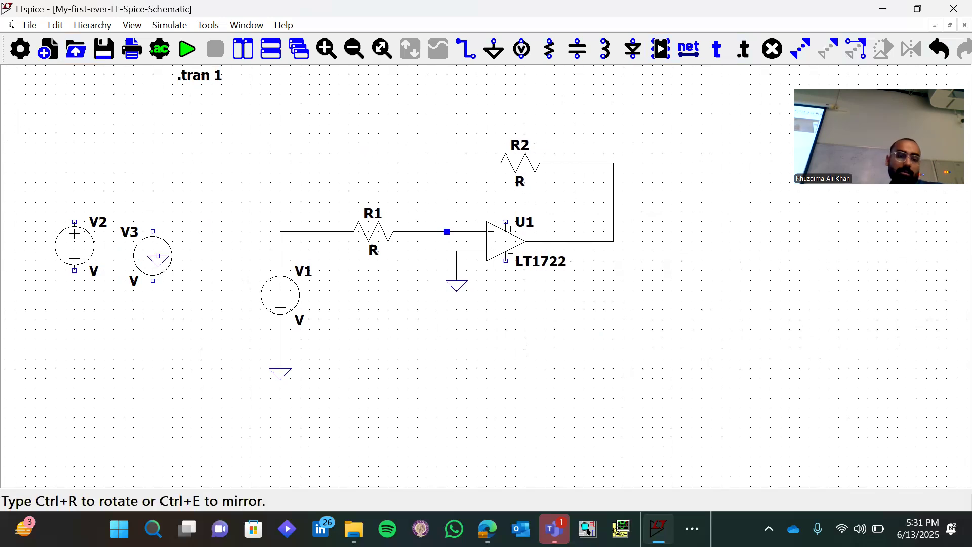
key("g")
left_click(74, 310)
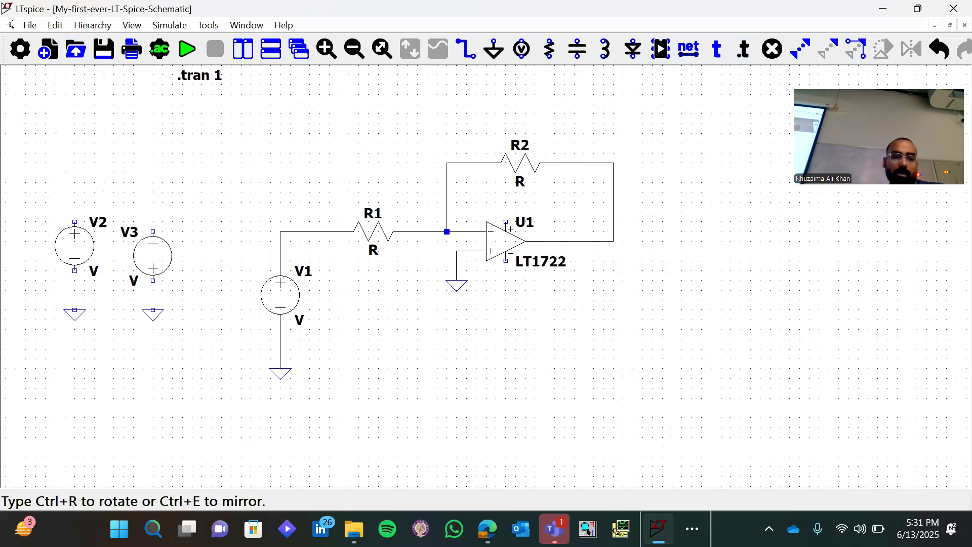
left_click(153, 310)
key("Escape")
- Wire the lower terminals of V2 and V3 to the ground symbols beneath them
key("w")
left_click(75, 310)
left_click(75, 271)
key("Escape")
key("w")
left_click(153, 310)
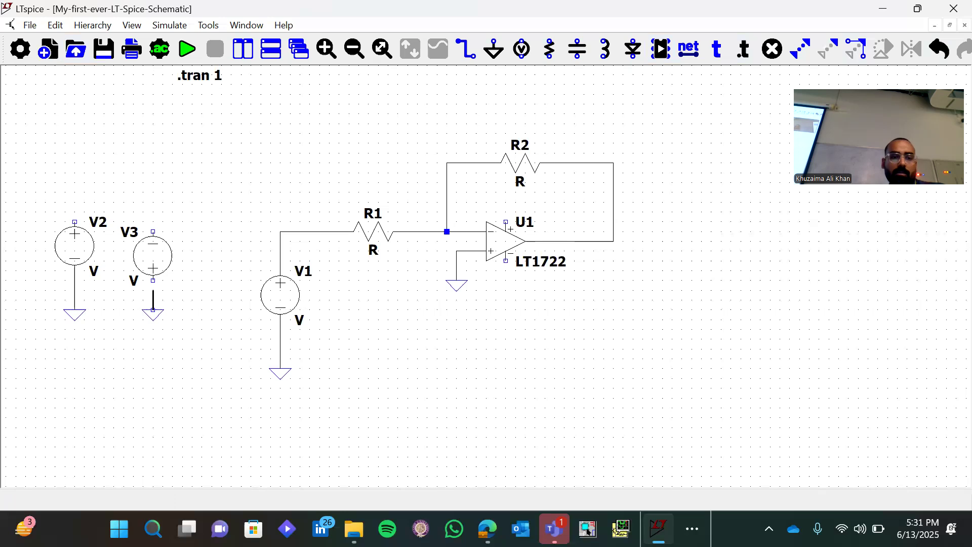
left_click(153, 280)
key("Escape")
- Draw short wire stubs upward from the upper terminals of V2 and V3, ending at the same height
left_click(75, 222)
left_click(75, 202)
key("Escape")
key("F3")
left_click(153, 231)
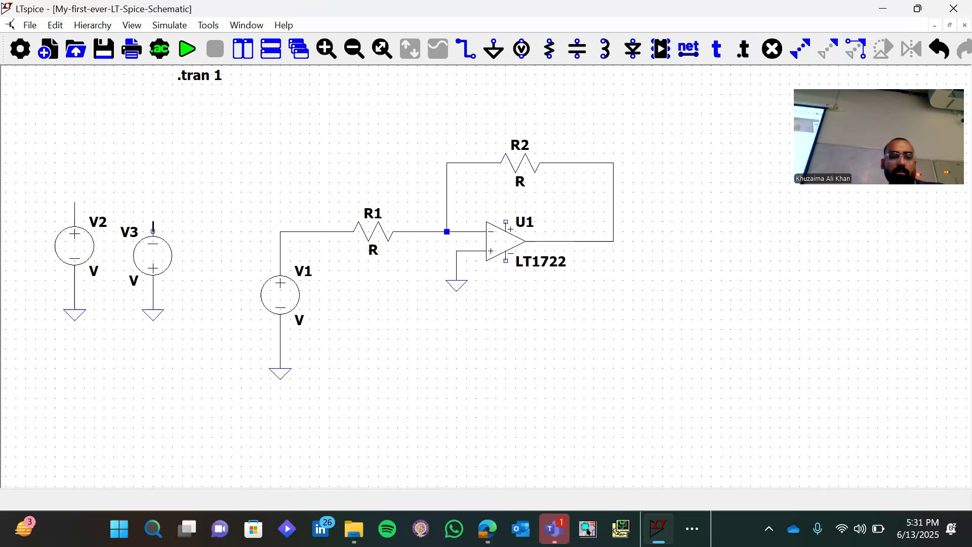
key("Escape")
key("F3")
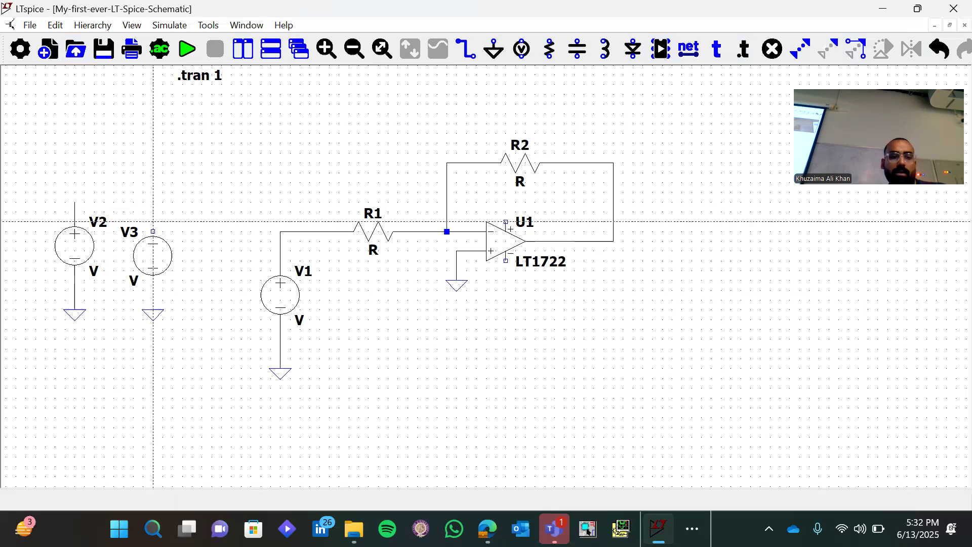
left_click(153, 231)
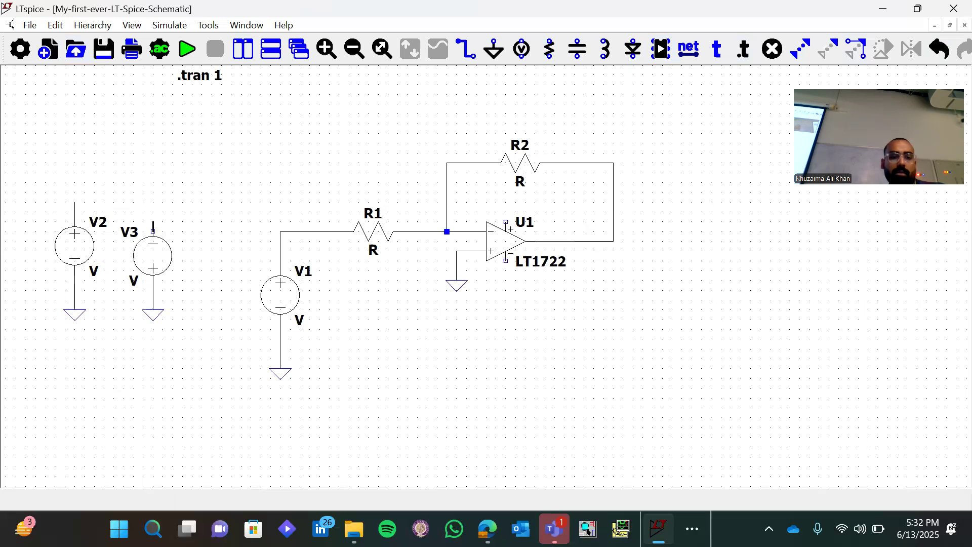
left_click(153, 203)
key("Escape")
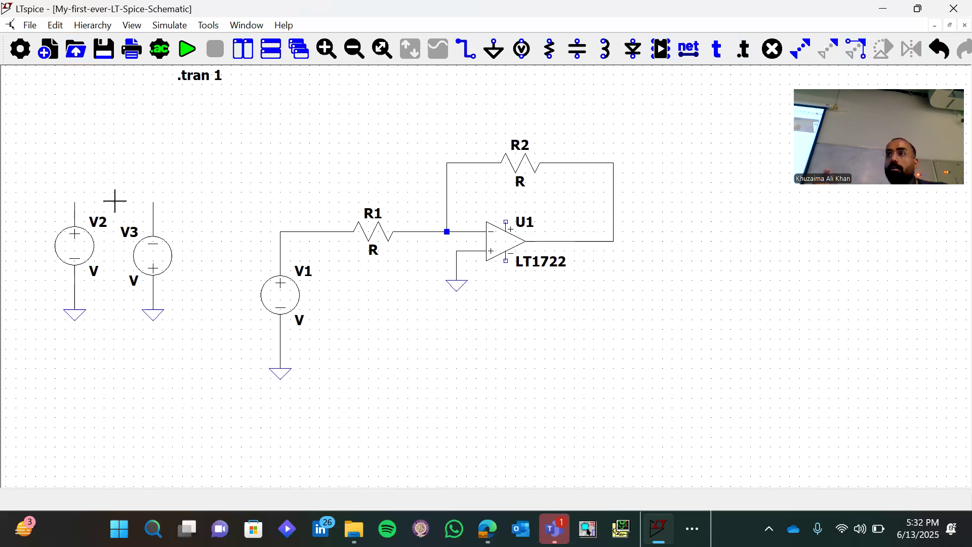
- Create a net label named V+, rotate it vertically and attach it to the top of V2's wire stub
key("F4")
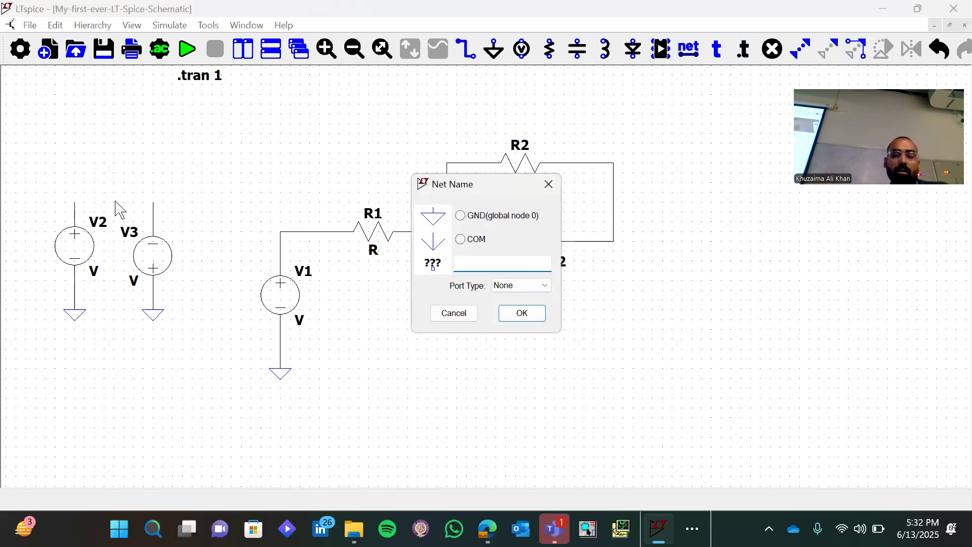
type("V=")
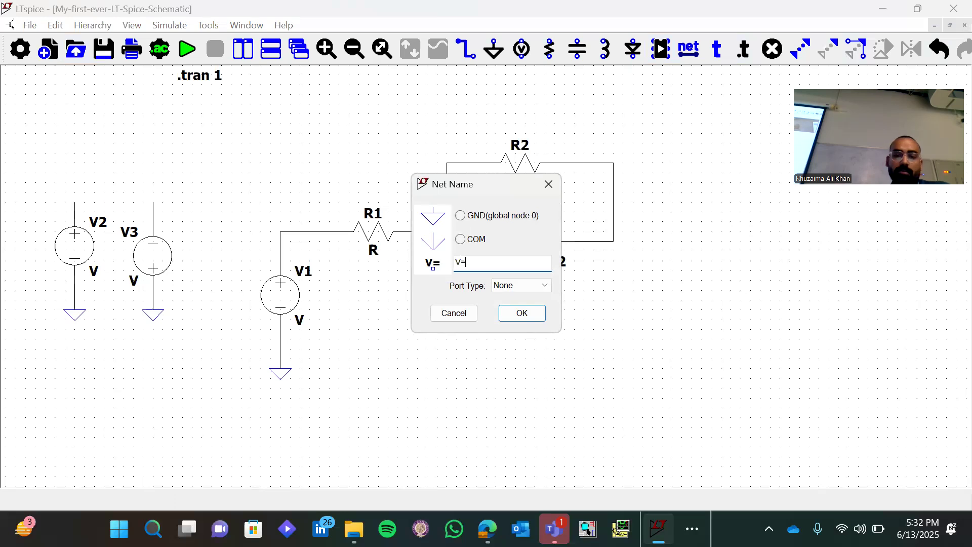
key("Return")
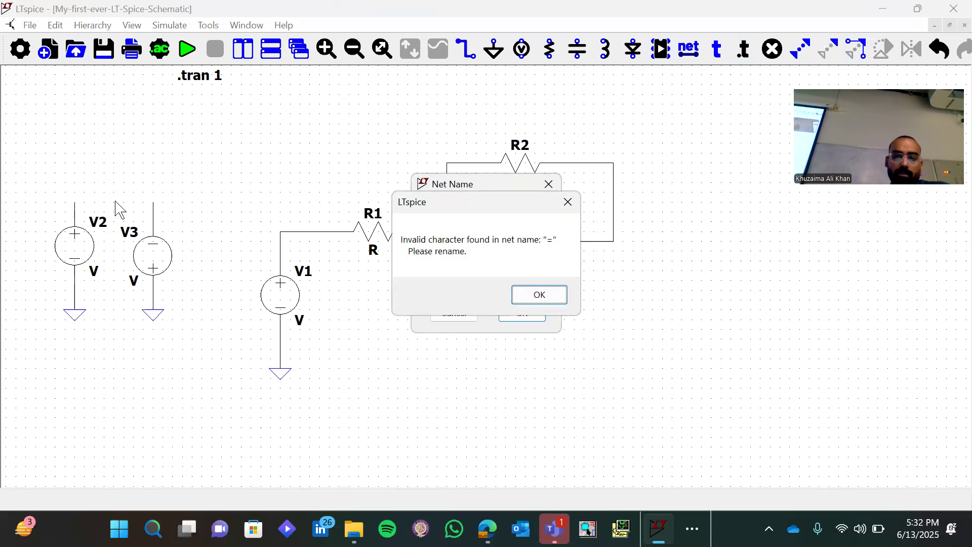
key("Return")
key("BackSpace")
type("+")
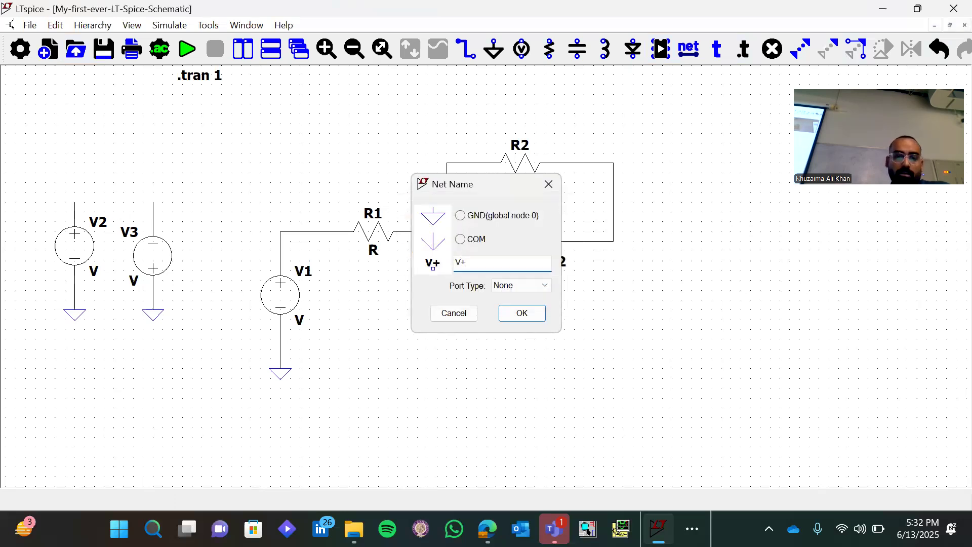
key("Return")
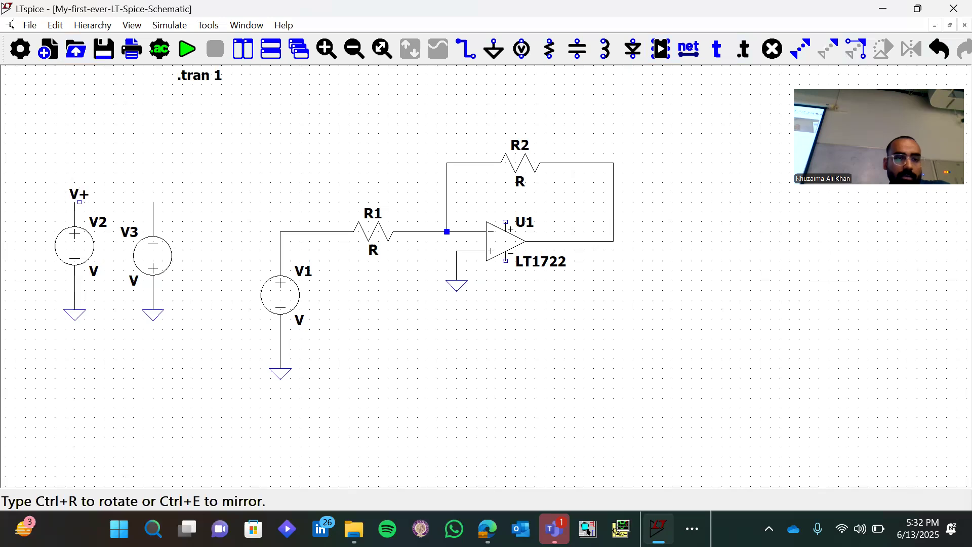
key("ctrl+r")
left_click(74, 202)
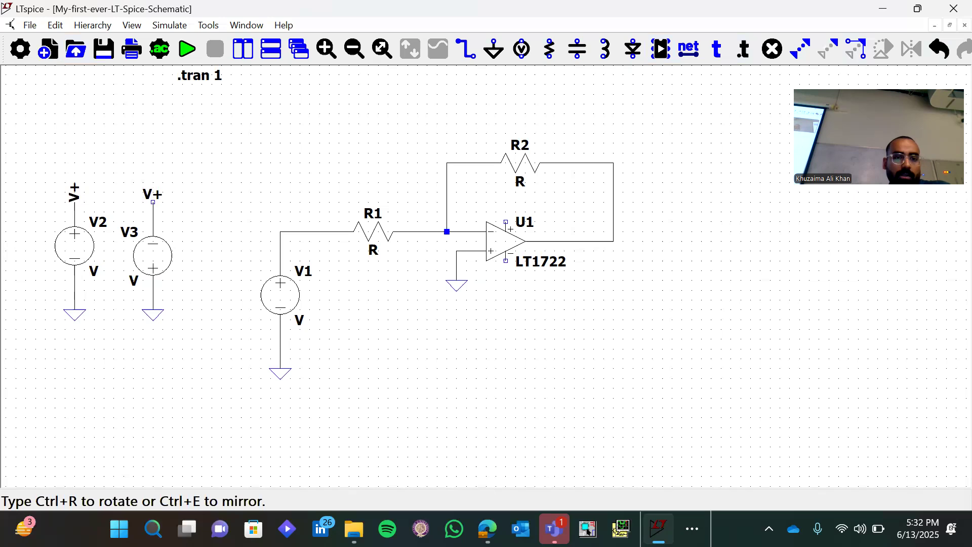
- Attach a vertical net label to the top of V3's wire stub and name it V-
key("ctrl+r")
left_click(153, 202)
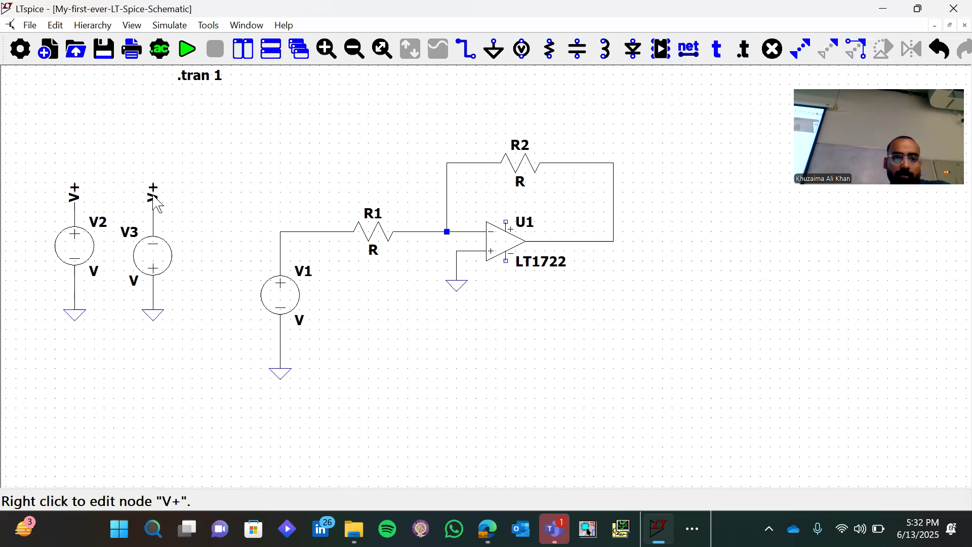
right_click(155, 199)
key("BackSpace")
type("-")
key("Return")
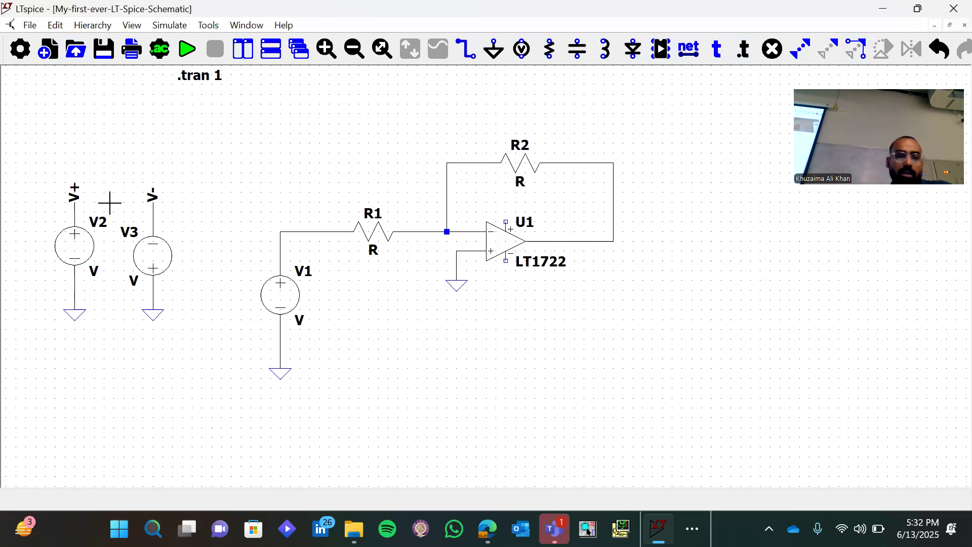
- Set the DC value of both supply sources, V2 and V3, to 5 V
right_click(87, 252)
type("5")
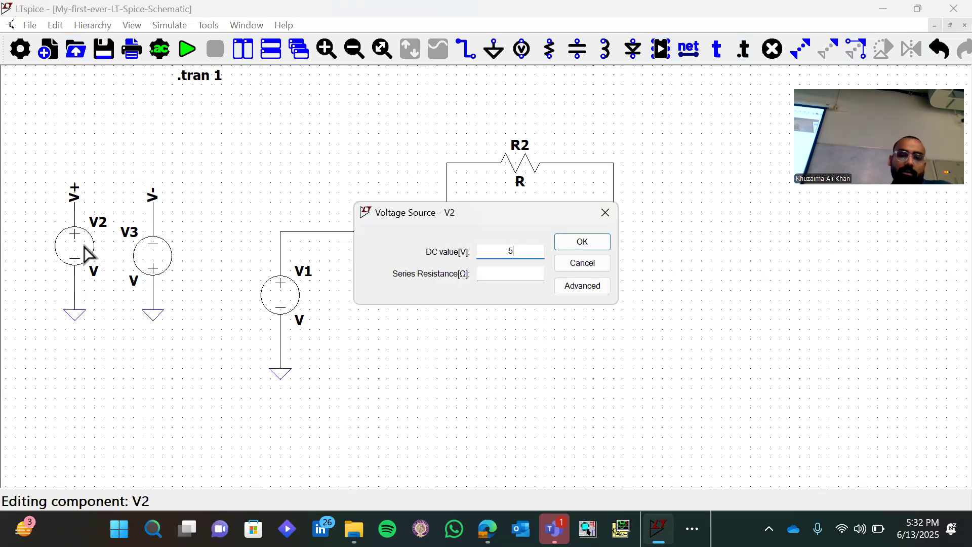
key("Return")
right_click(150, 260)
type("5")
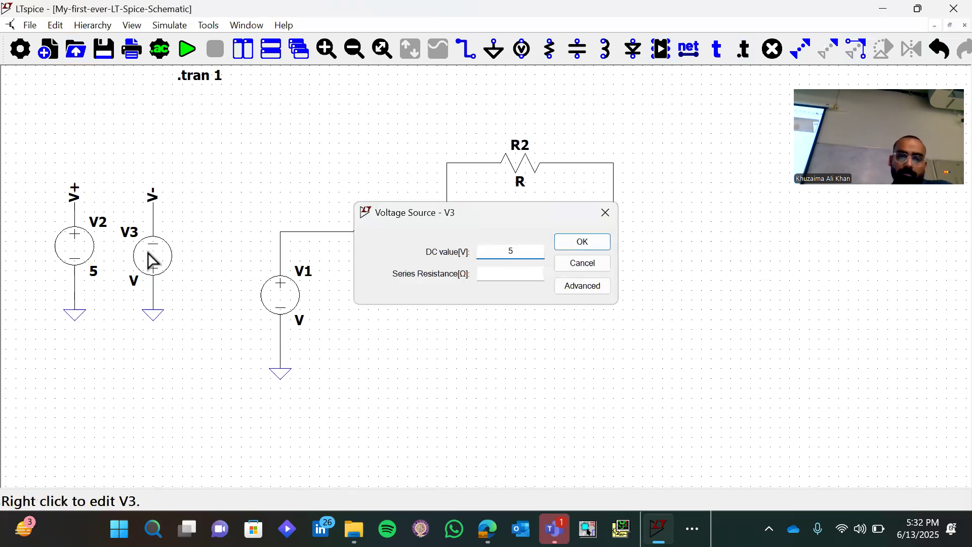
key("Return")
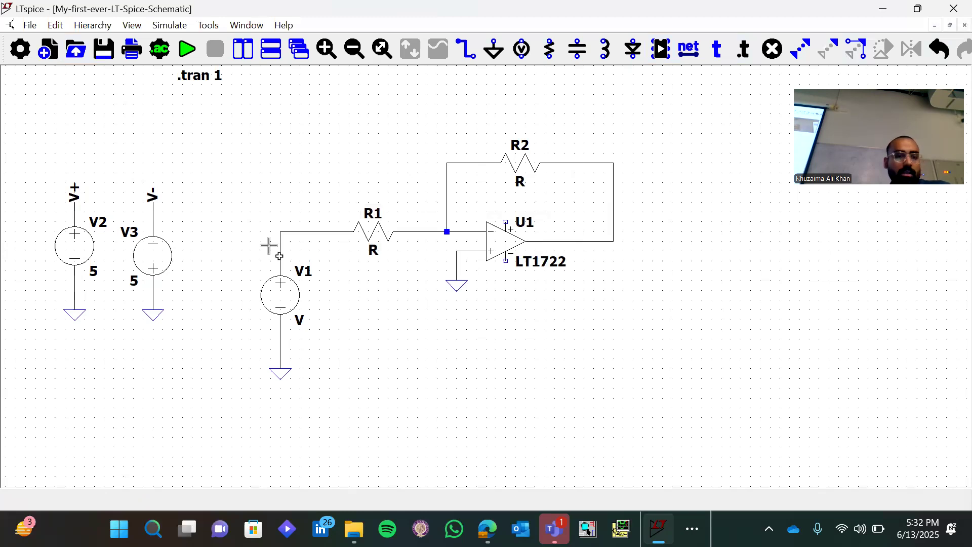
- Copy the V+ label to above the op-amp's positive supply pin and the V- label to below its negative supply pin
left_click(73, 193)
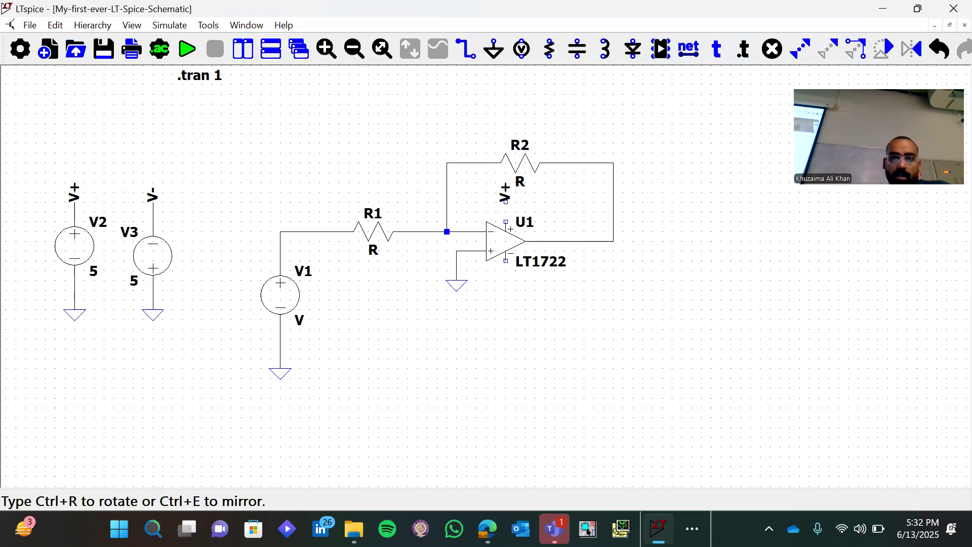
left_click(505, 202)
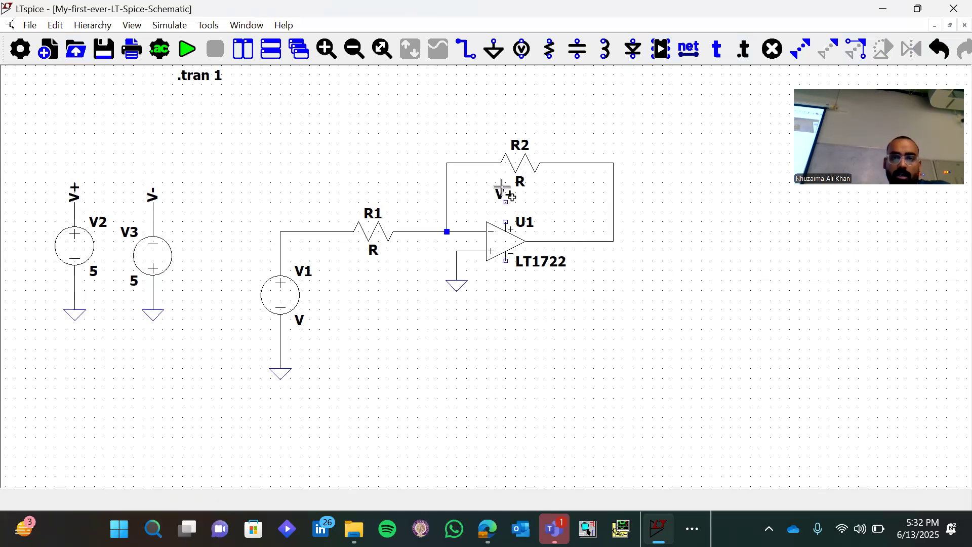
left_click(152, 194)
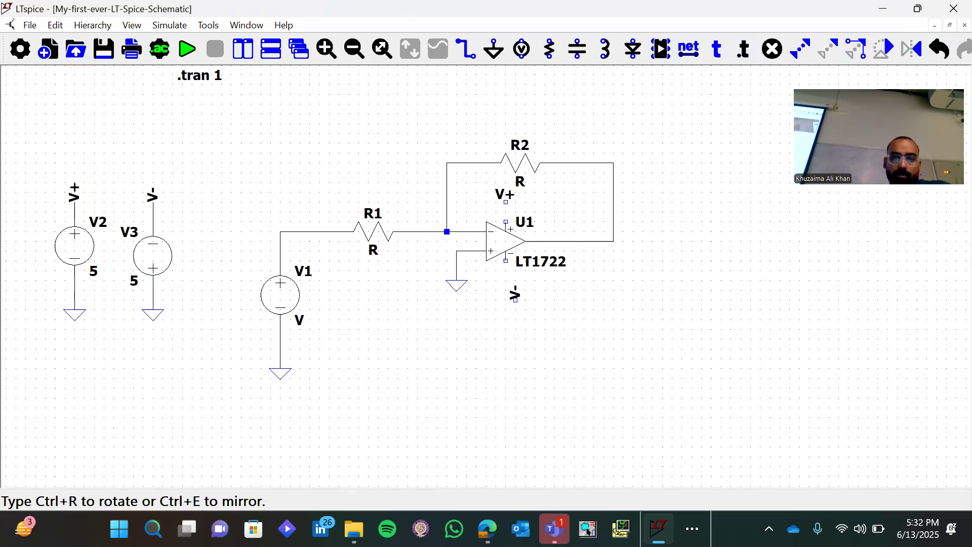
left_click(505, 296)
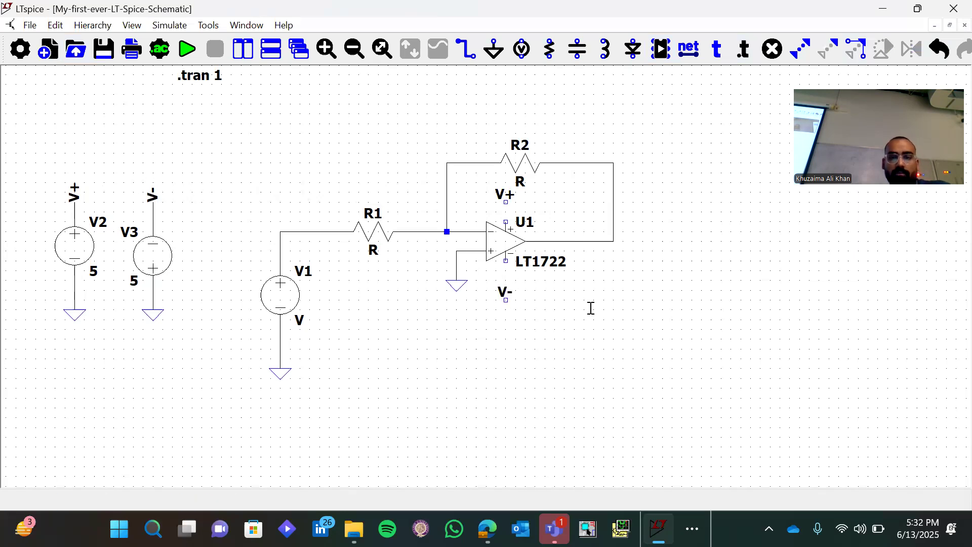
- Wire the V+ label to the op-amp's positive supply pin and the negative supply pin to the V- label
key("F3")
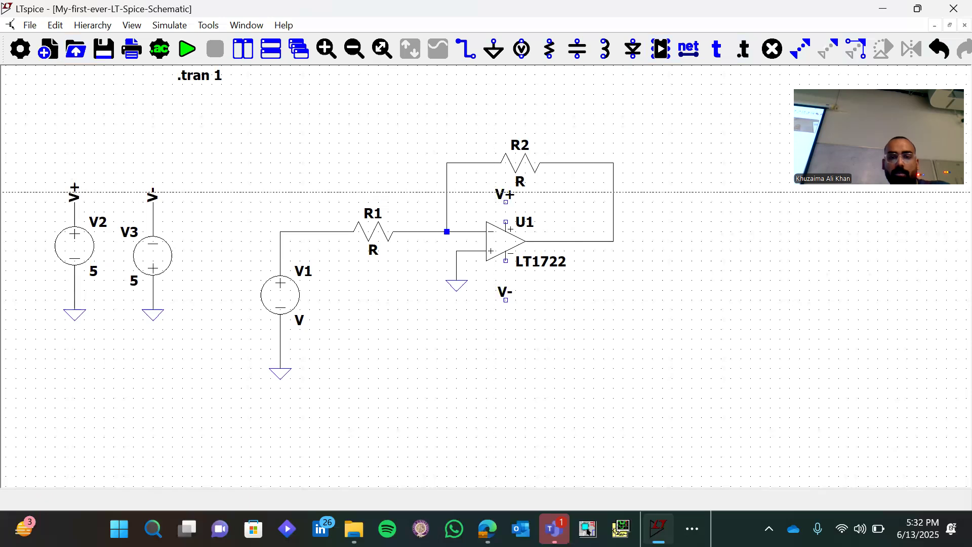
left_click(506, 202)
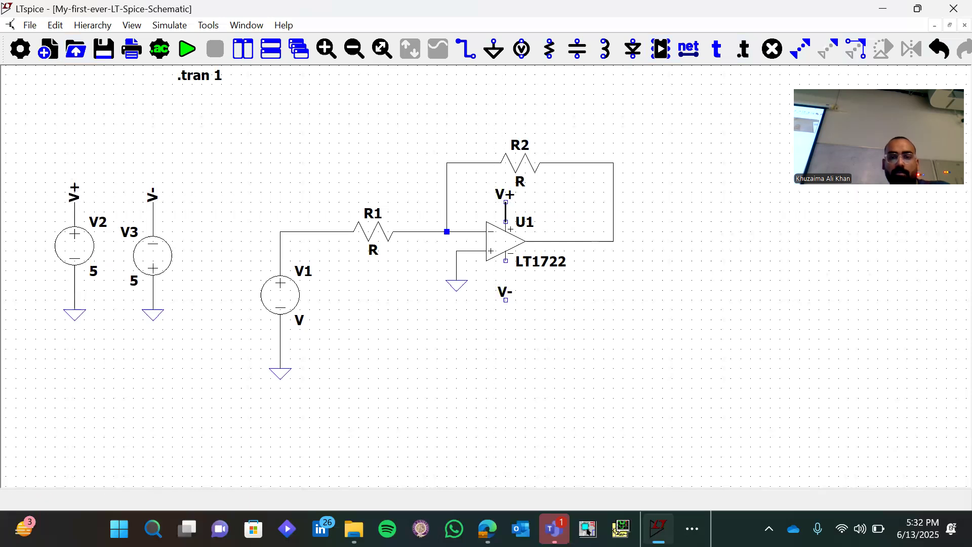
left_click(505, 221)
key("Escape")
key("F3")
left_click(505, 261)
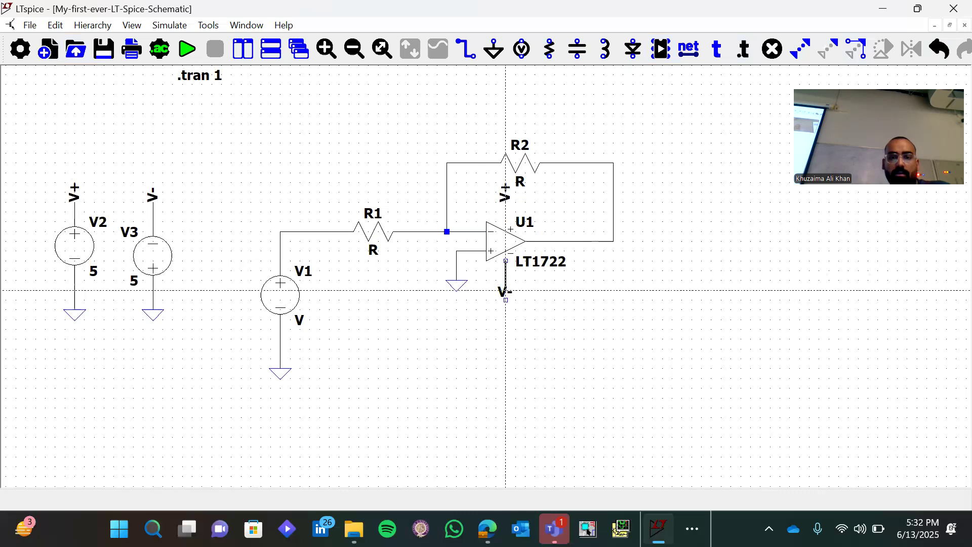
left_click(505, 300)
key("Escape")
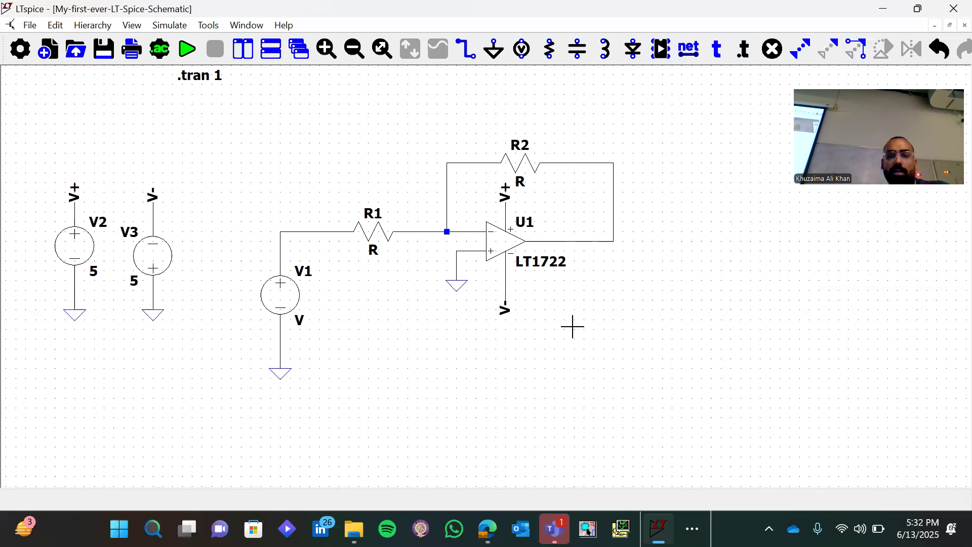
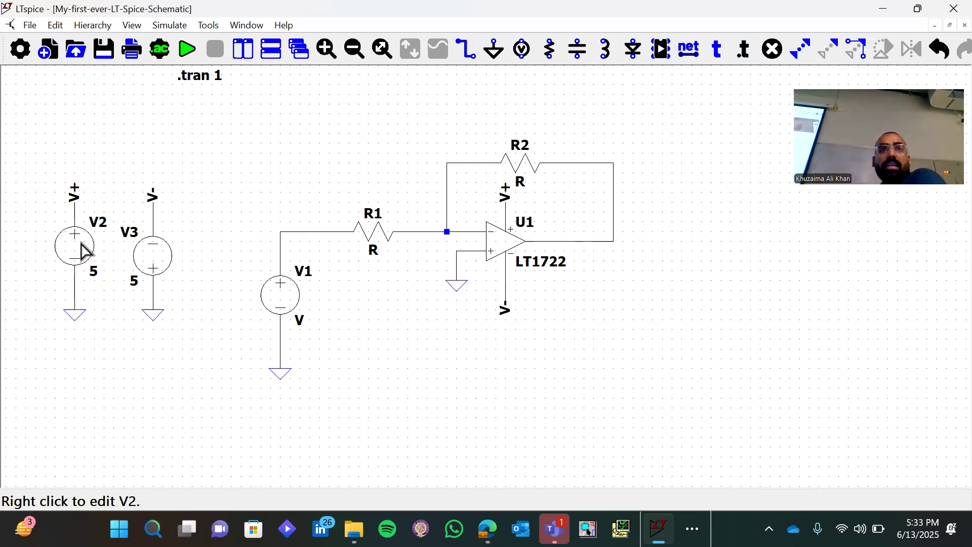
- Review the DC value settings of the supply source V2
right_click(83, 249)
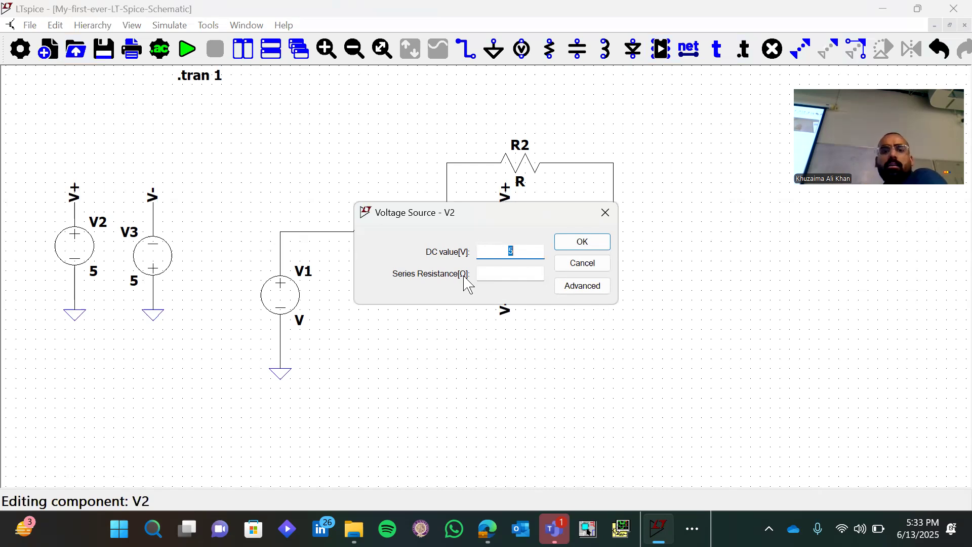
left_click(582, 242)
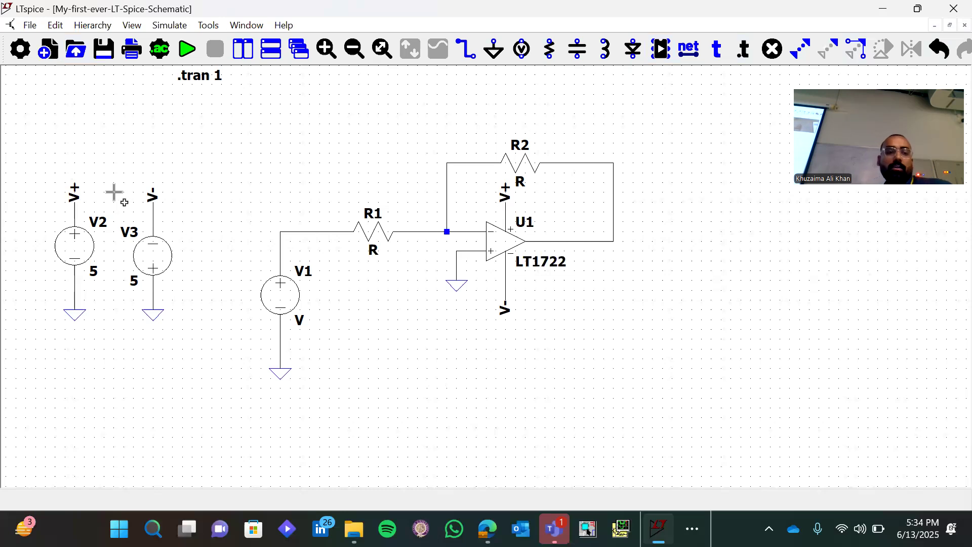
left_click(75, 193)
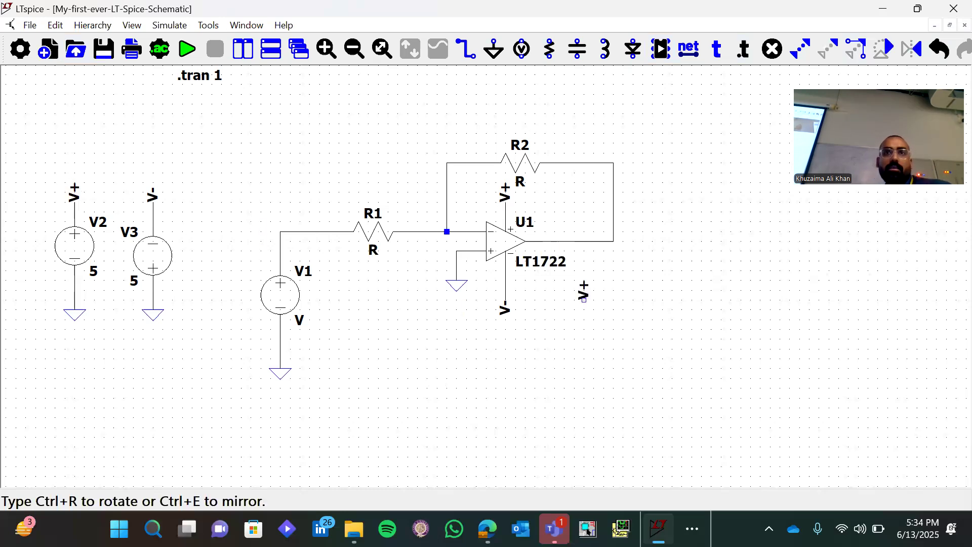
key("Escape")
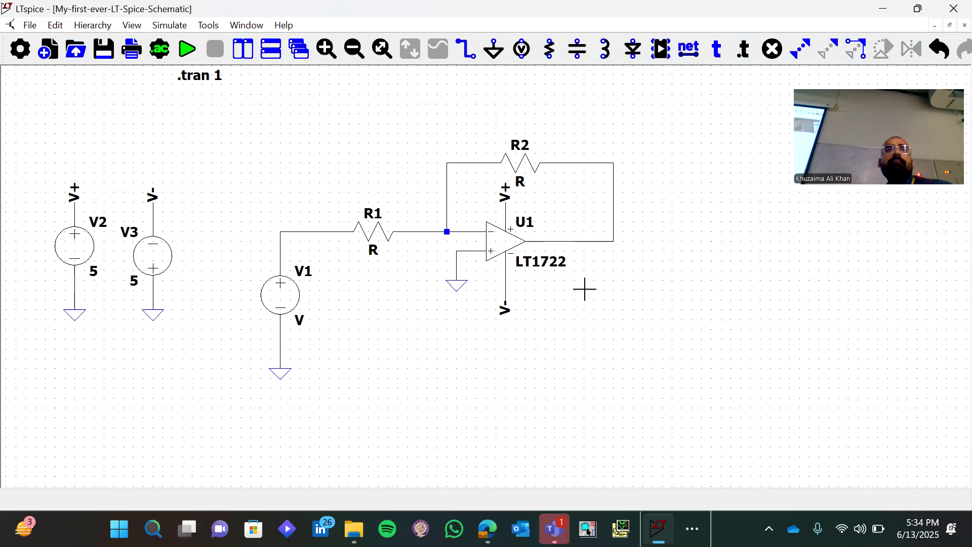
right_click(82, 249)
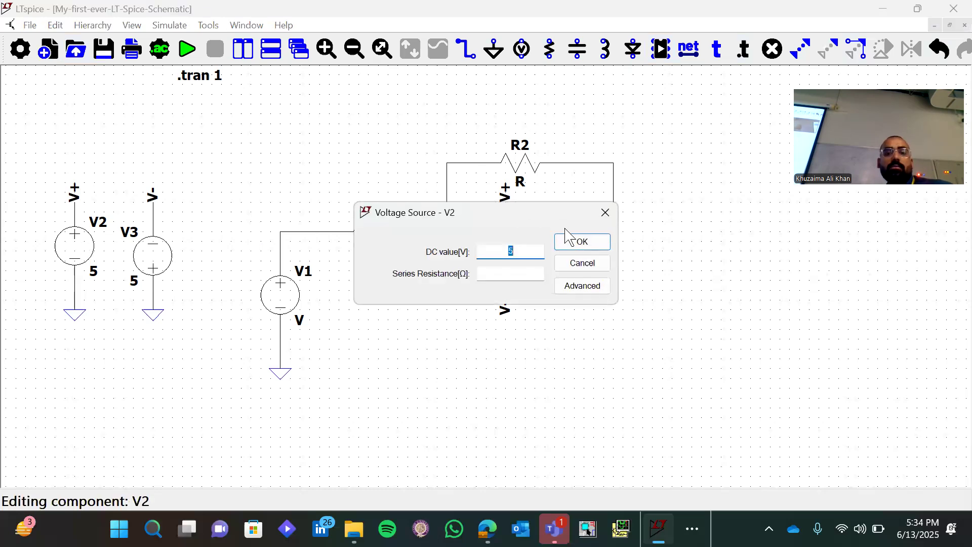
left_click(572, 244)
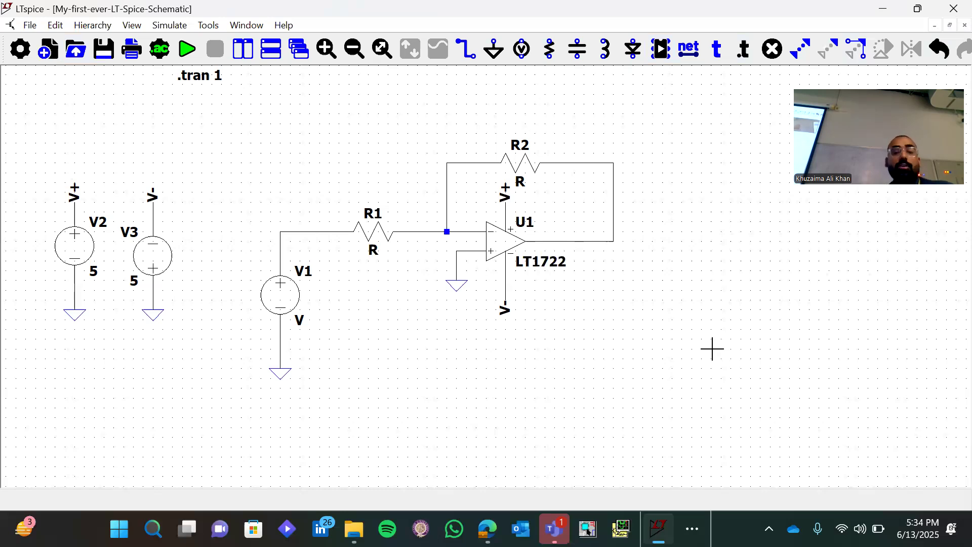
- Define source V1 as a SINE function with DC offset 0 V, amplitude 2 V, frequency 1k Hz and time delay 0 s
right_click(281, 306)
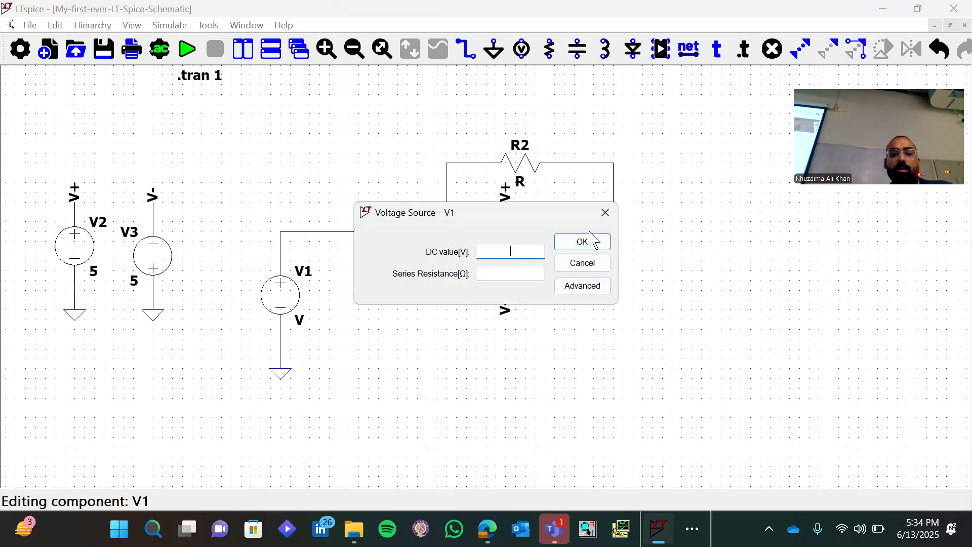
left_click(575, 291)
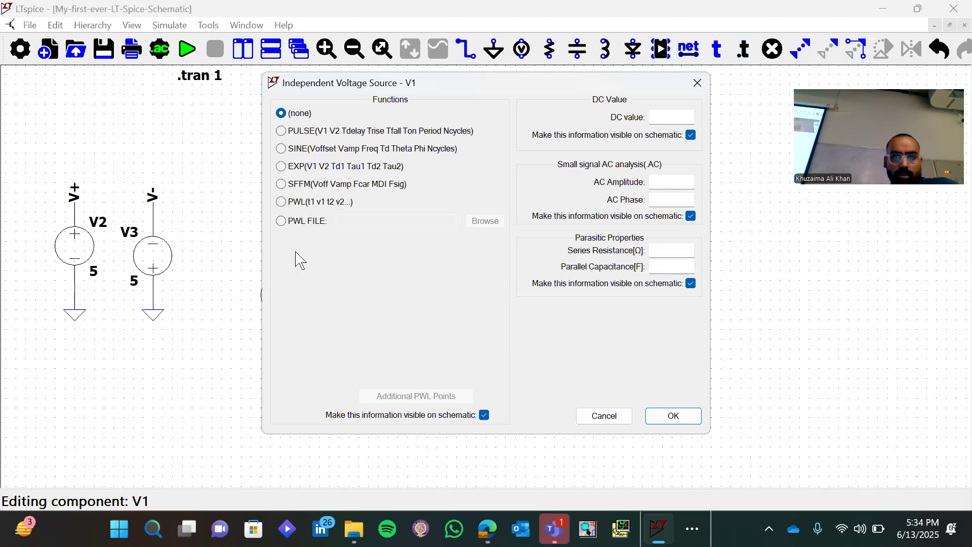
left_click(280, 149)
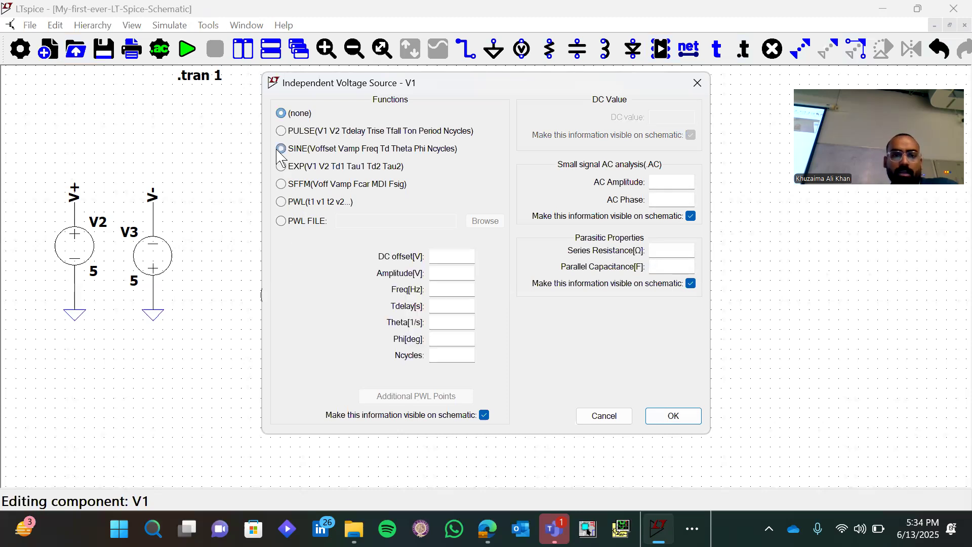
left_click(450, 255)
type("0")
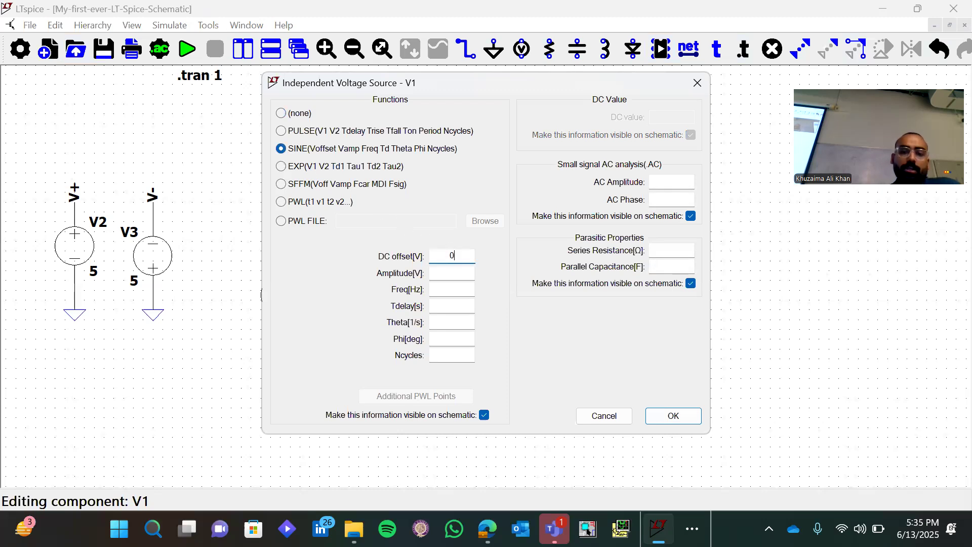
left_click(464, 274)
type("2")
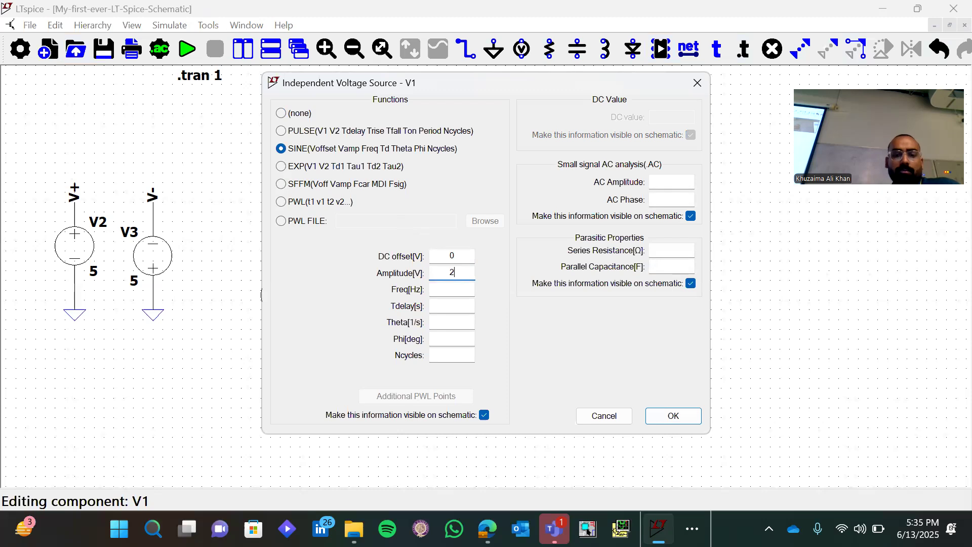
left_click(463, 292)
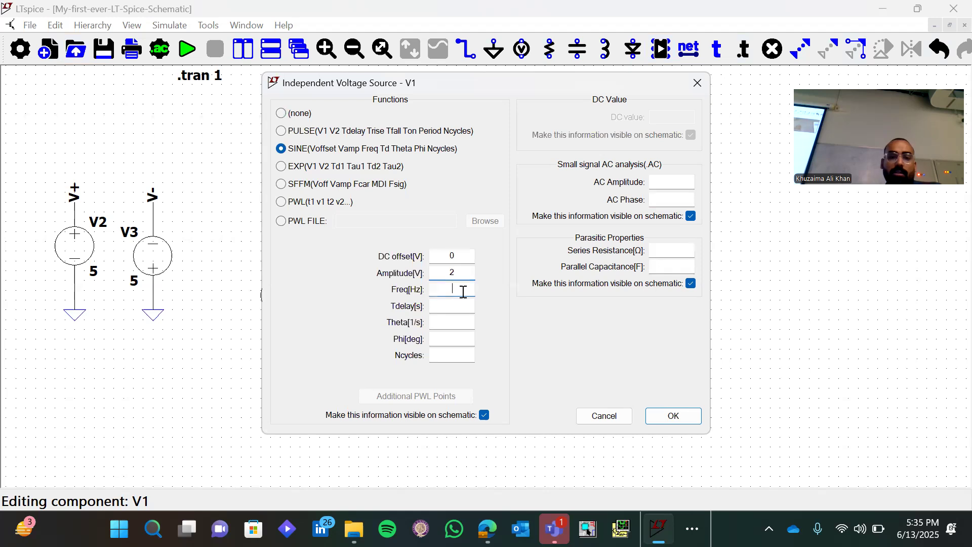
type("1k")
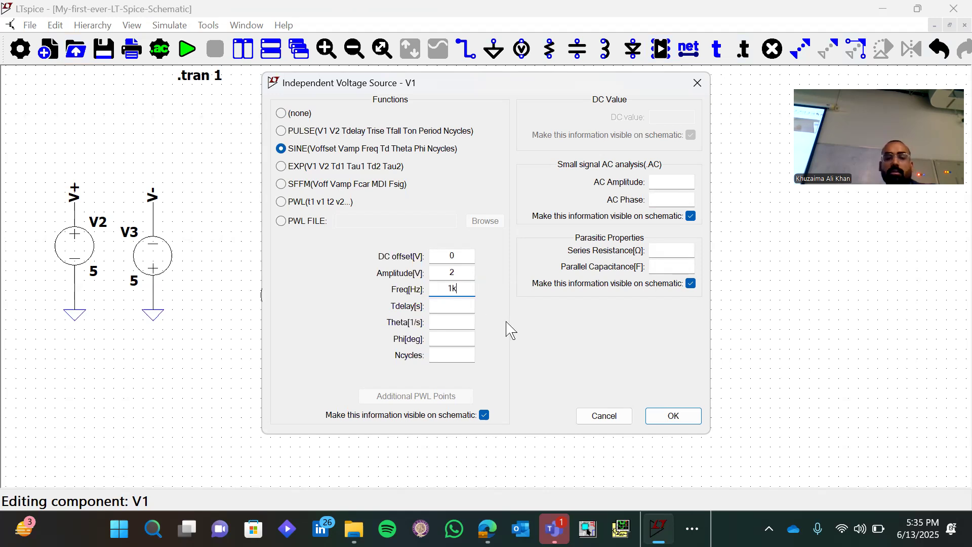
left_click(468, 307)
type("0")
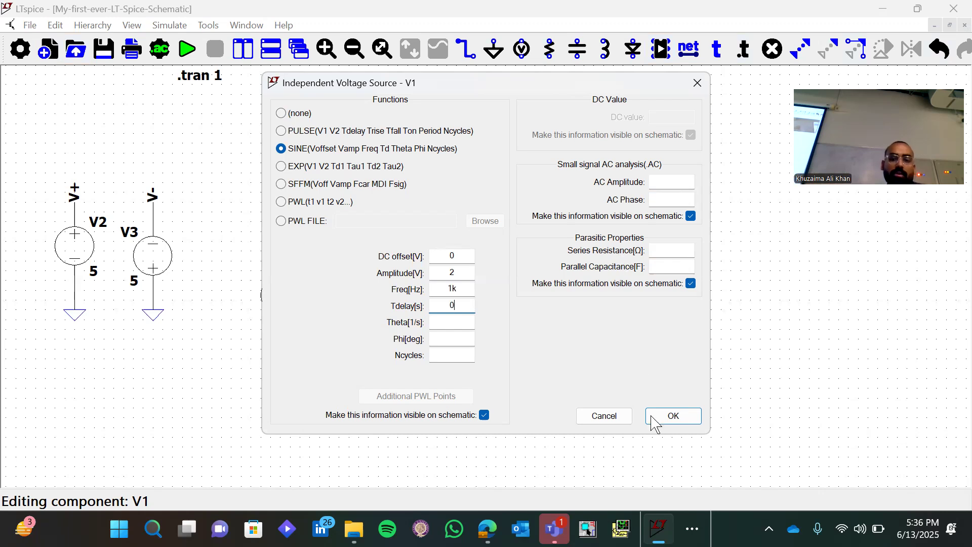
left_click(674, 416)
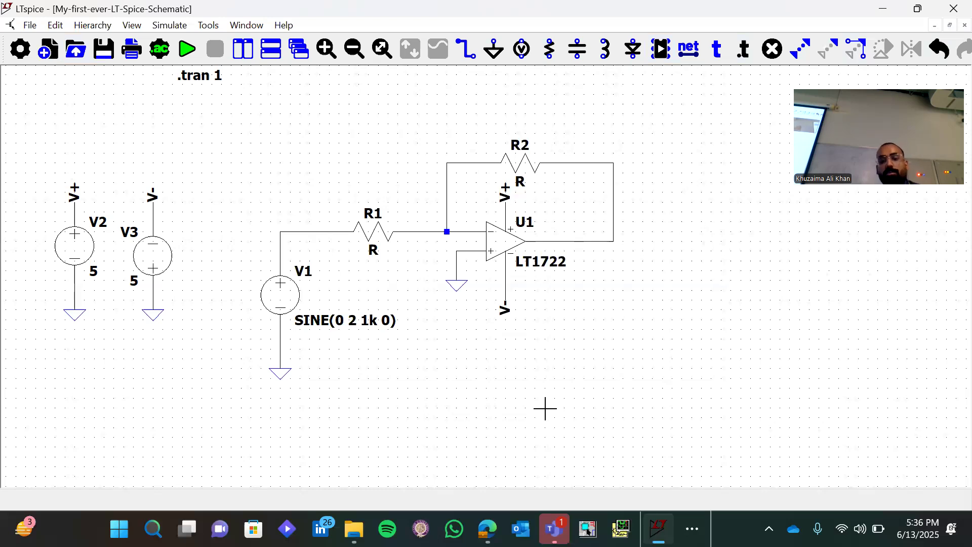
- Try moving source V1 and its surrounding wires and ground, and undo and redo V1's sine setting
left_click(281, 293)
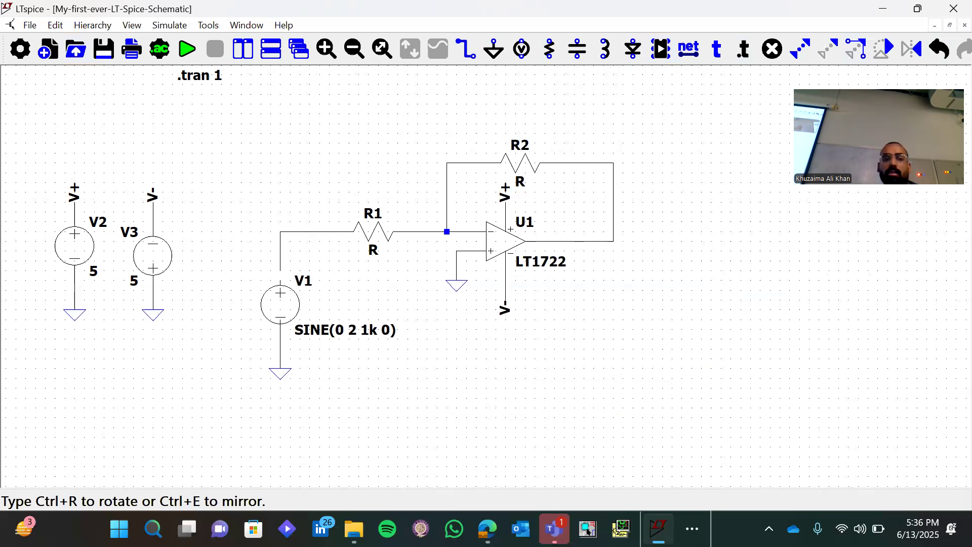
left_click(336, 303)
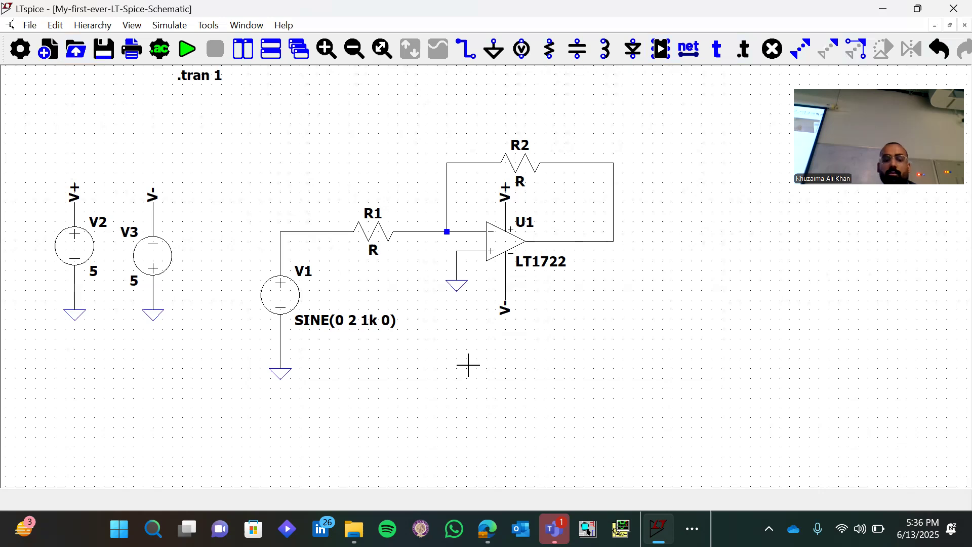
left_click(288, 304)
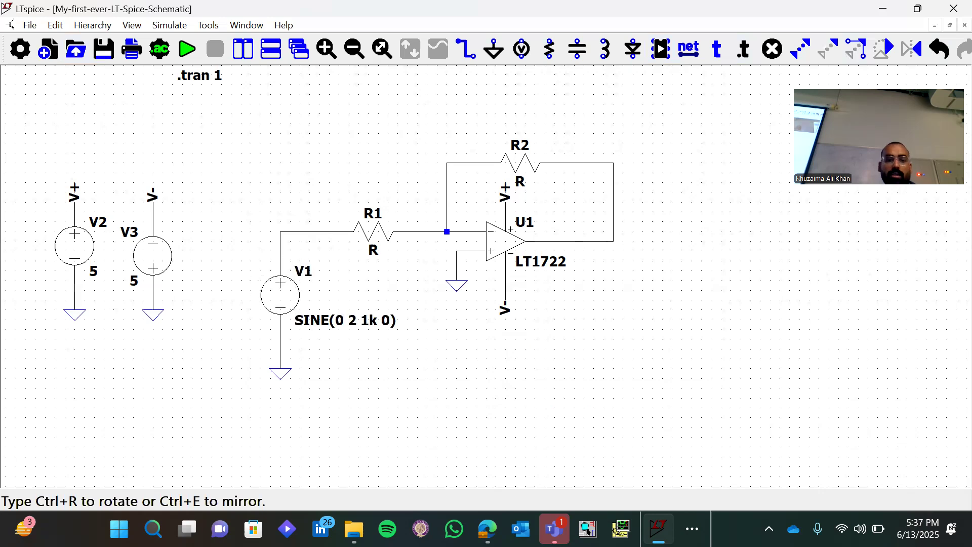
left_click(290, 301)
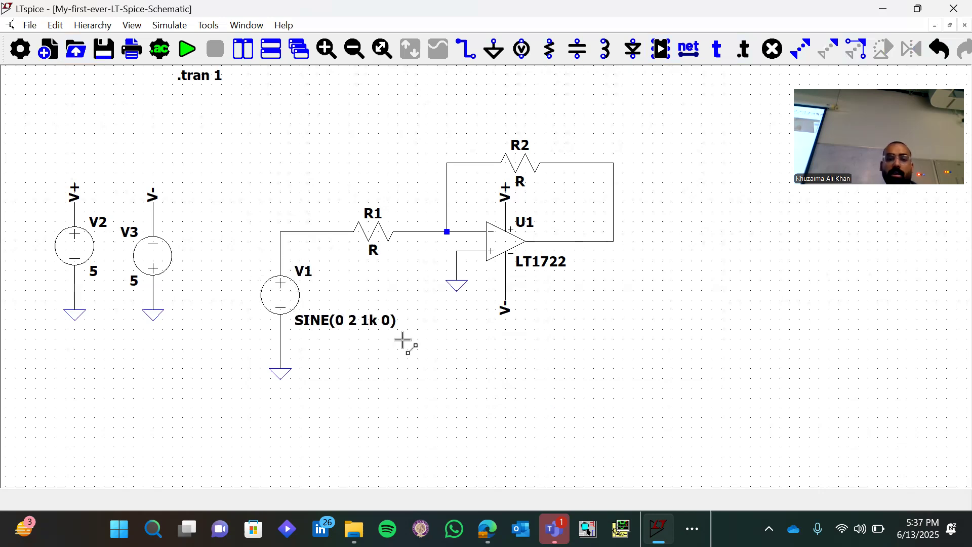
left_click_drag(263, 205, 380, 442)
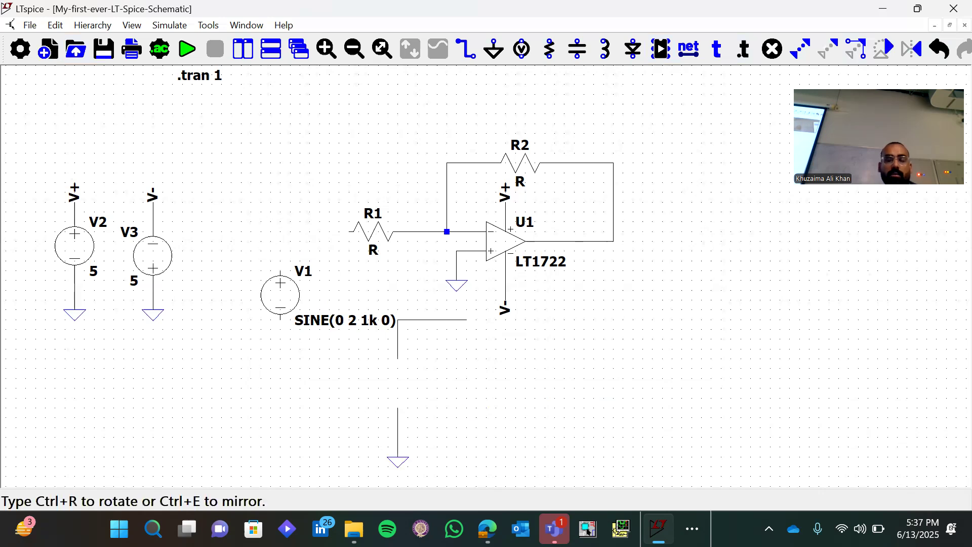
left_click(322, 322)
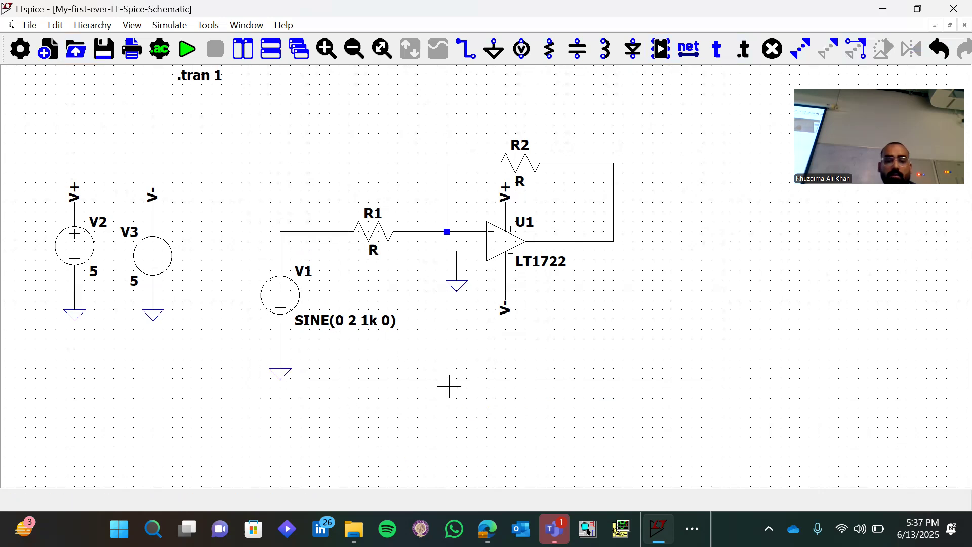
key("ctrl+z")
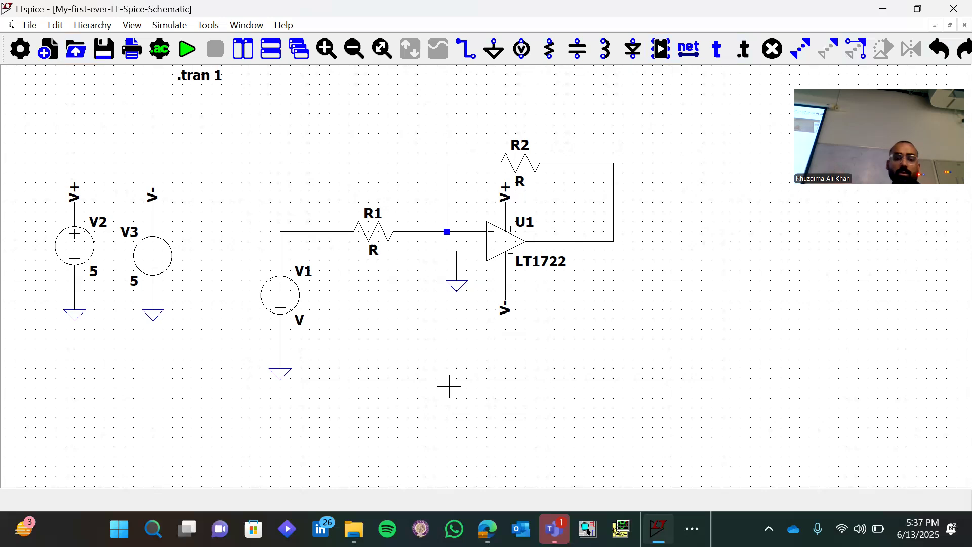
key("ctrl+y")
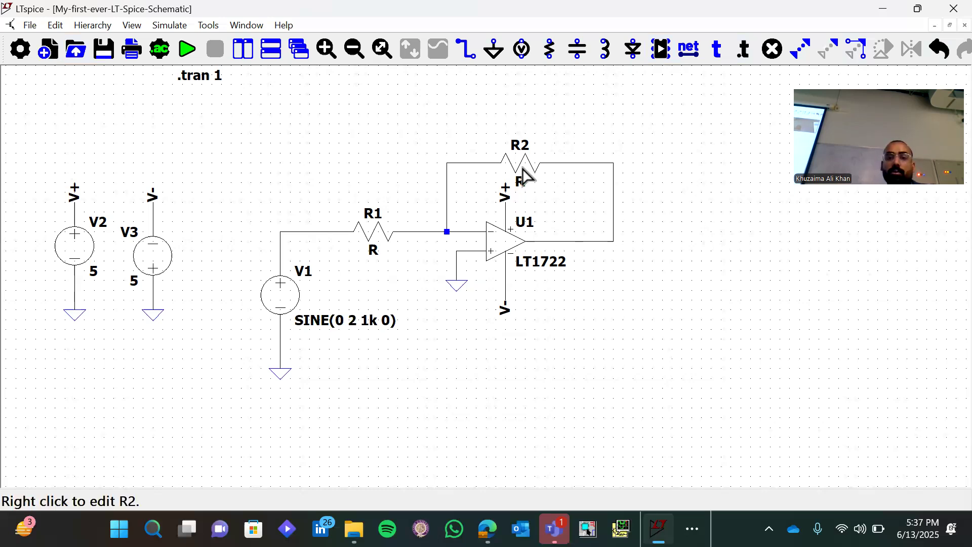
- Set the resistance of feedback resistor R2 to 100k and input resistor R1 to 10k
right_click(523, 171)
type("100k")
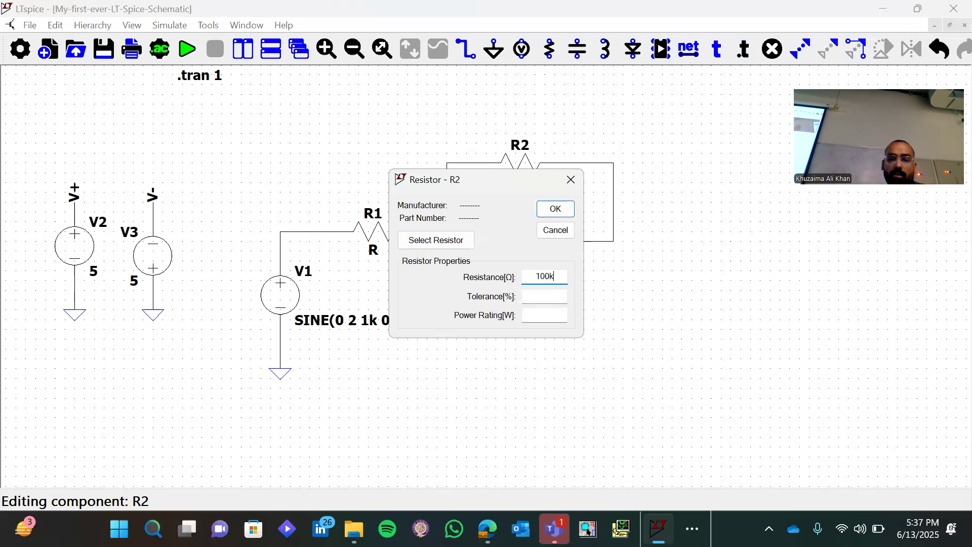
key("Return")
right_click(372, 234)
type("10")
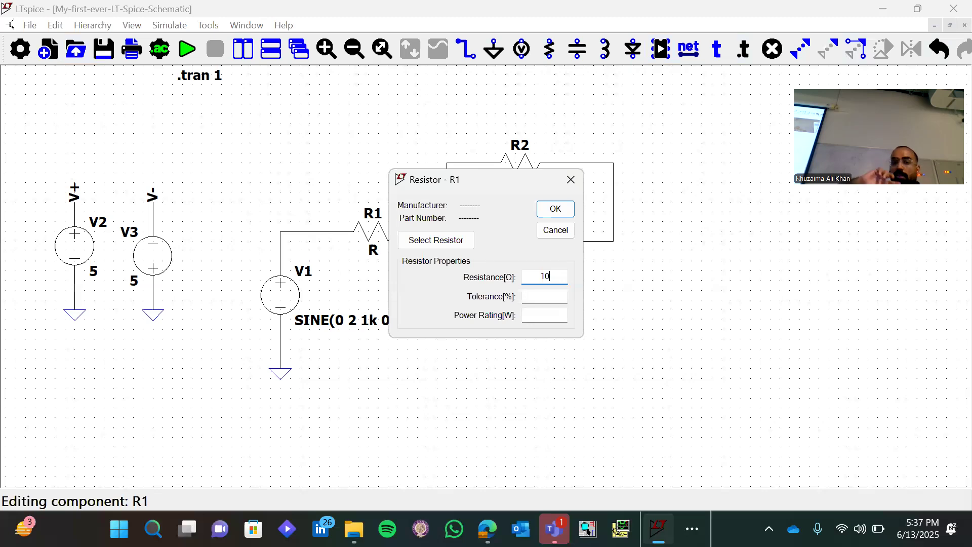
type("k")
key("Return")
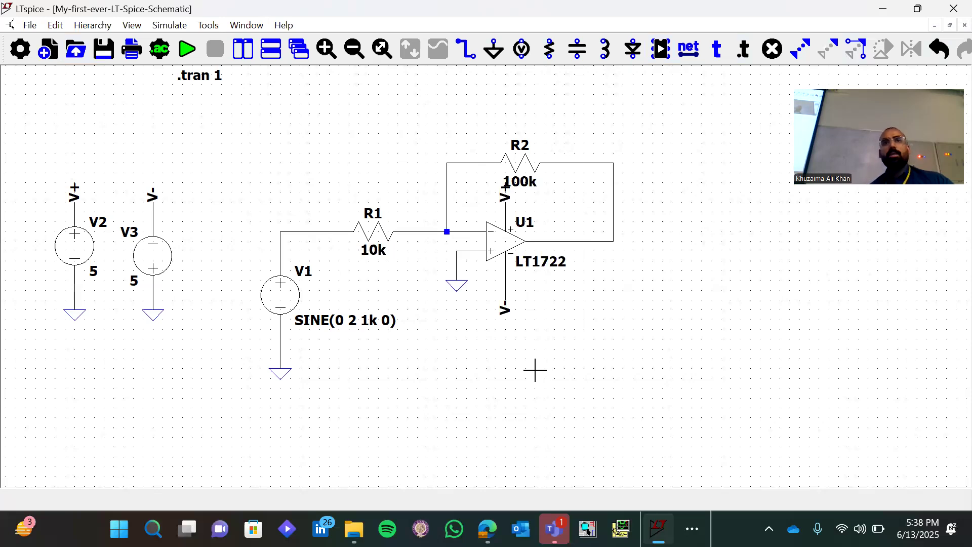
- Extend a short horizontal wire from the op-amp's output node and attach a net label named Vout to its end
key("w")
left_click(613, 241)
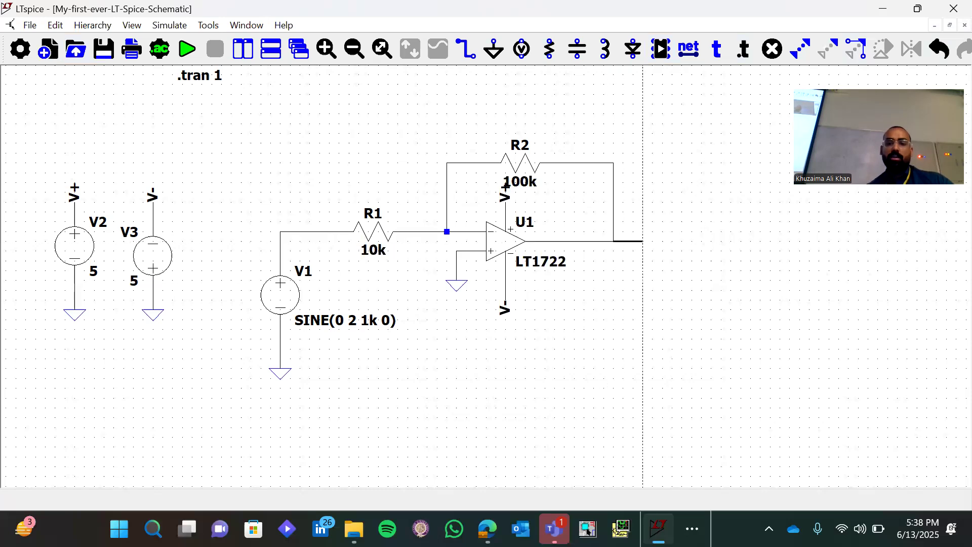
key("F4")
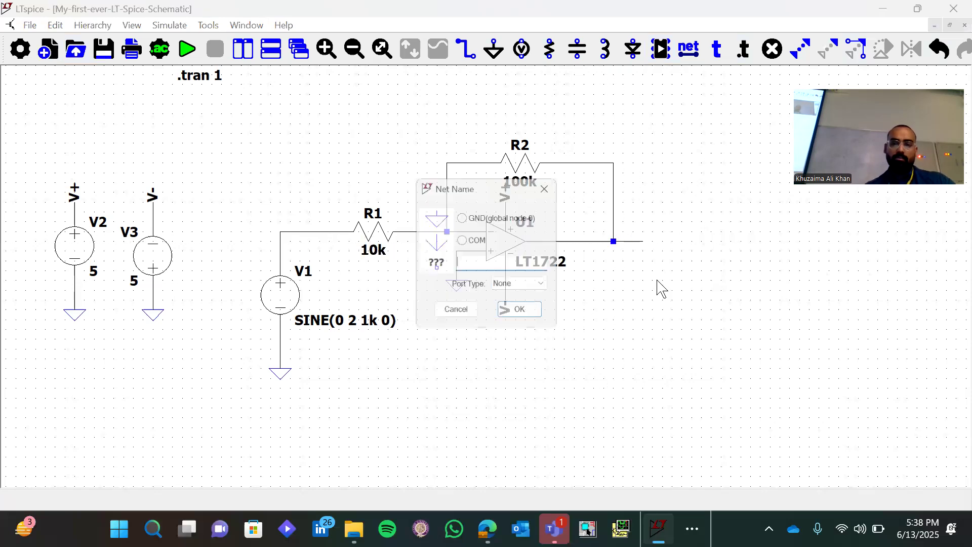
type("Vout")
key("Return")
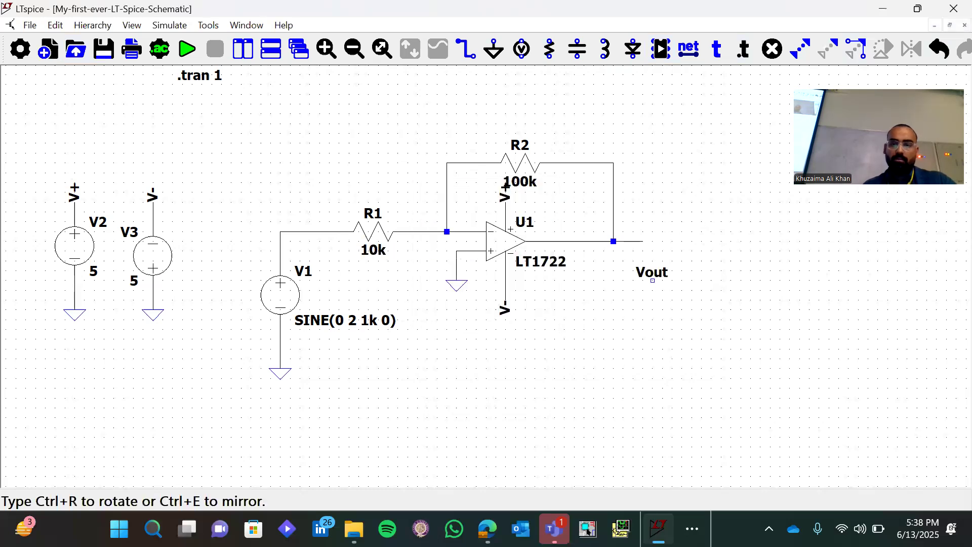
left_click(643, 242)
key("Escape")
- Draw a short wire stub up from the node between V1 and R1 and attach a vertical net label named Vinput
key("F3")
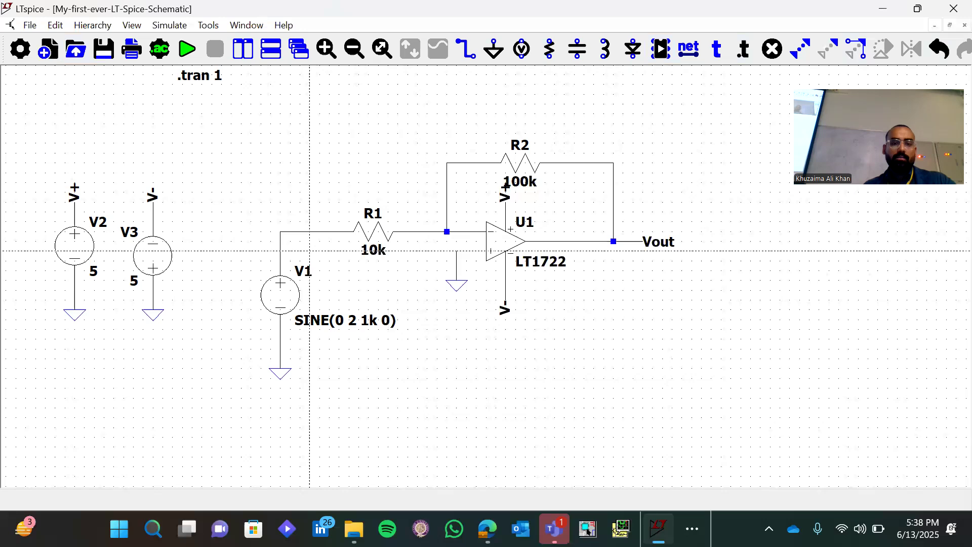
left_click(280, 231)
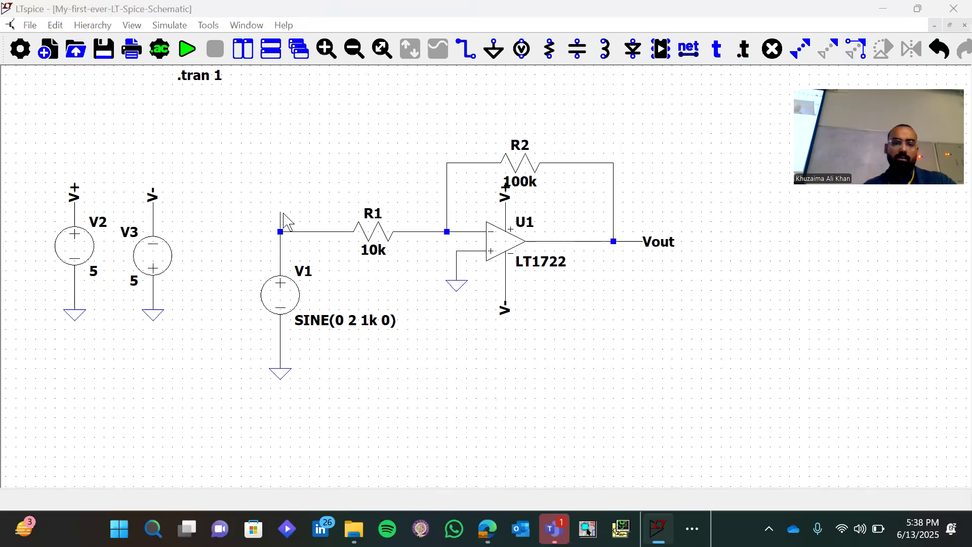
key("F4")
type("Vinput")
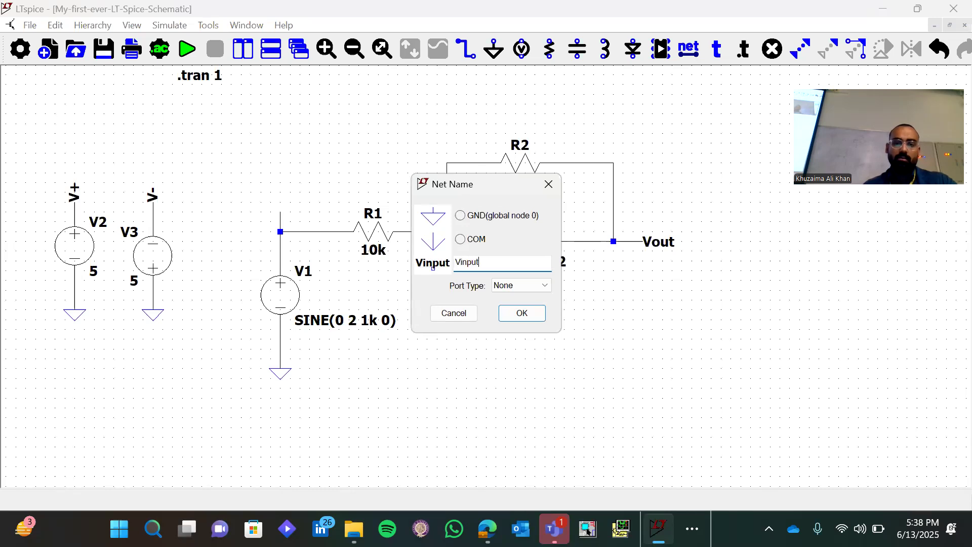
key("Return")
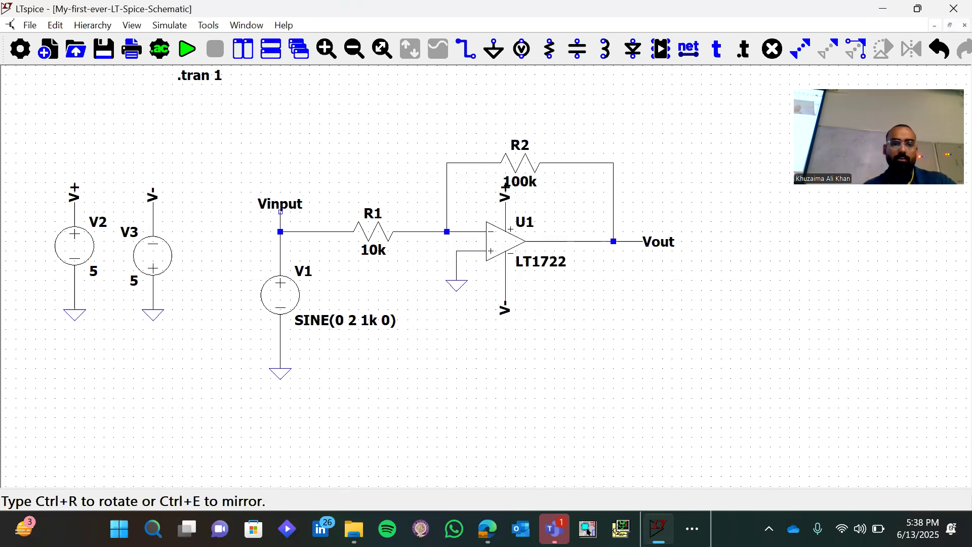
left_click(280, 212)
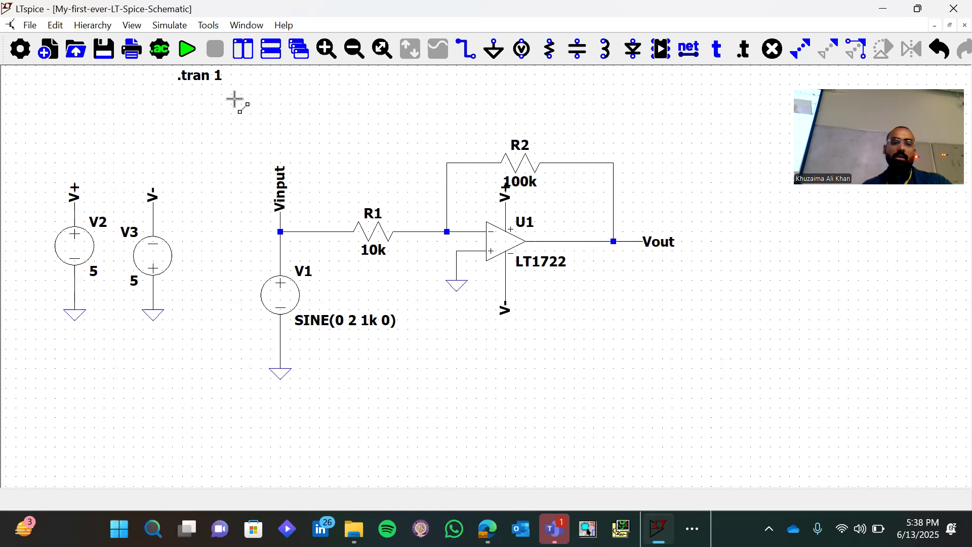
- Move the whole amplifier circuit, including source V1 and its labels, slightly closer to supply sources V2 and V3
left_click_drag(233, 99, 683, 414)
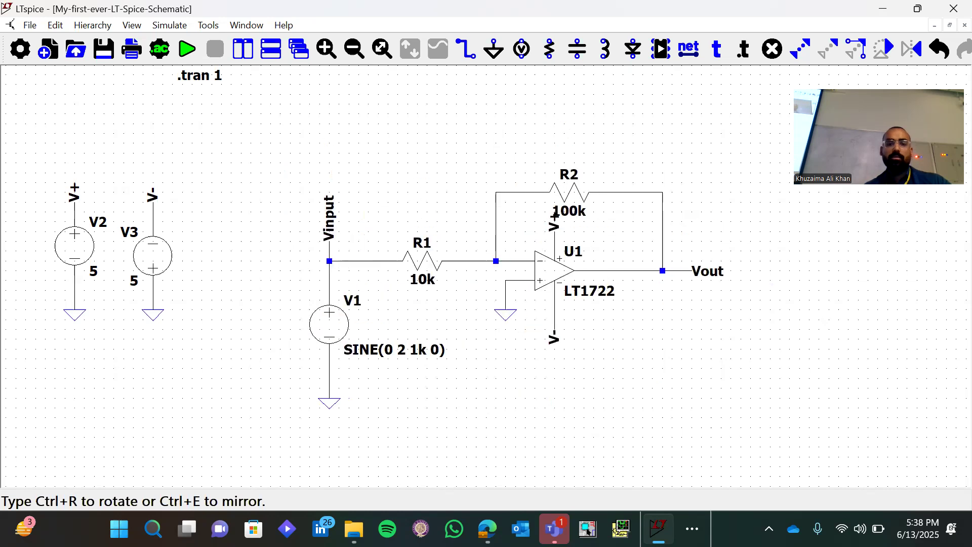
left_click(440, 265)
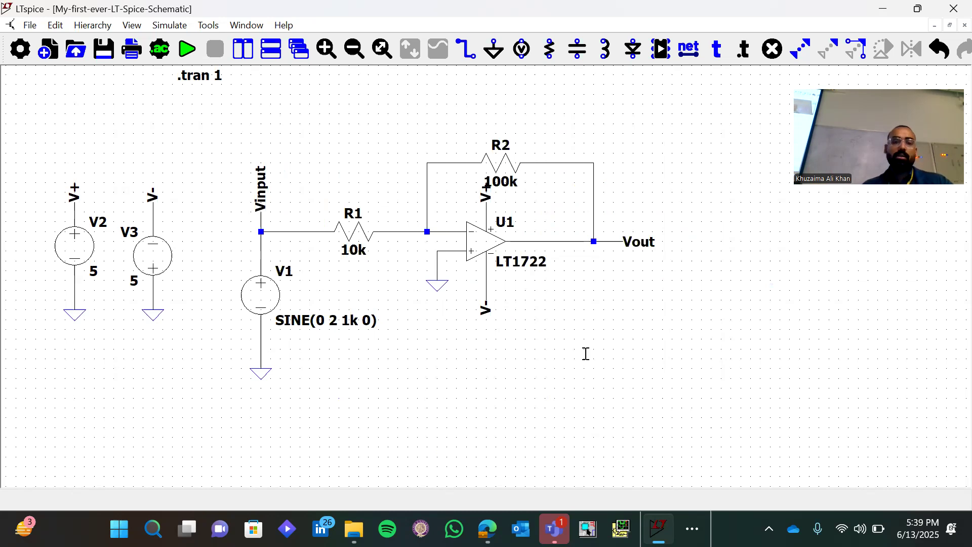
- Copy the amplifier circuit with source V1 into a new blank schematic, and close that draft without saving
key("ctrl+n")
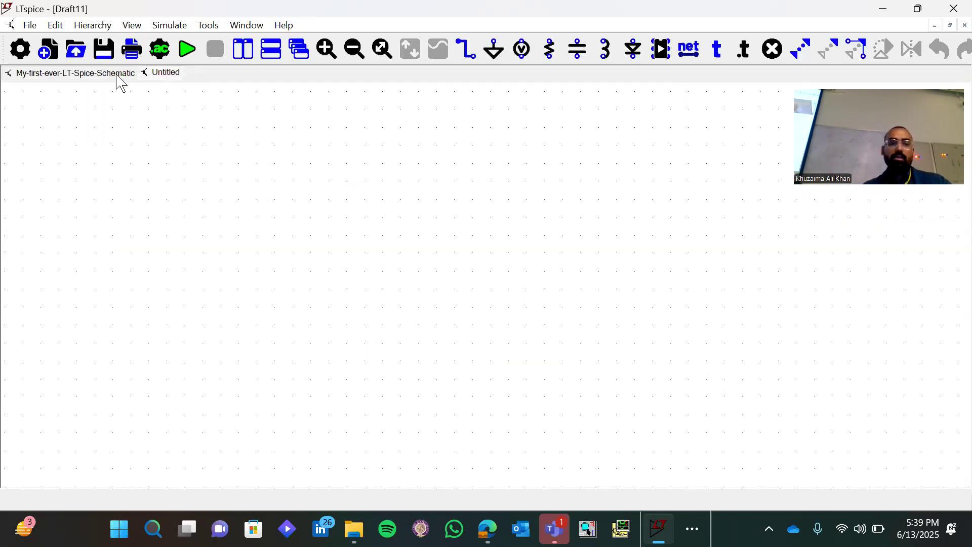
left_click(119, 74)
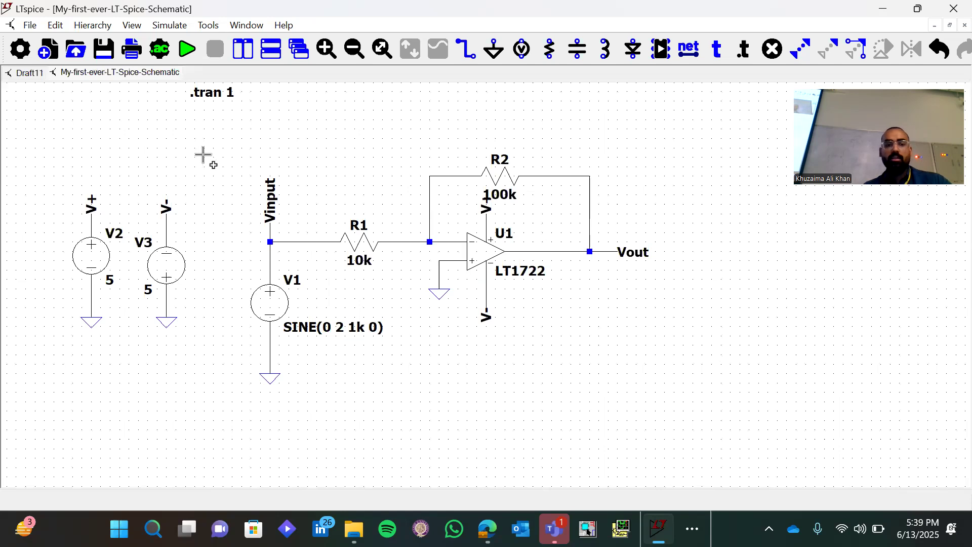
left_click_drag(223, 126, 681, 414)
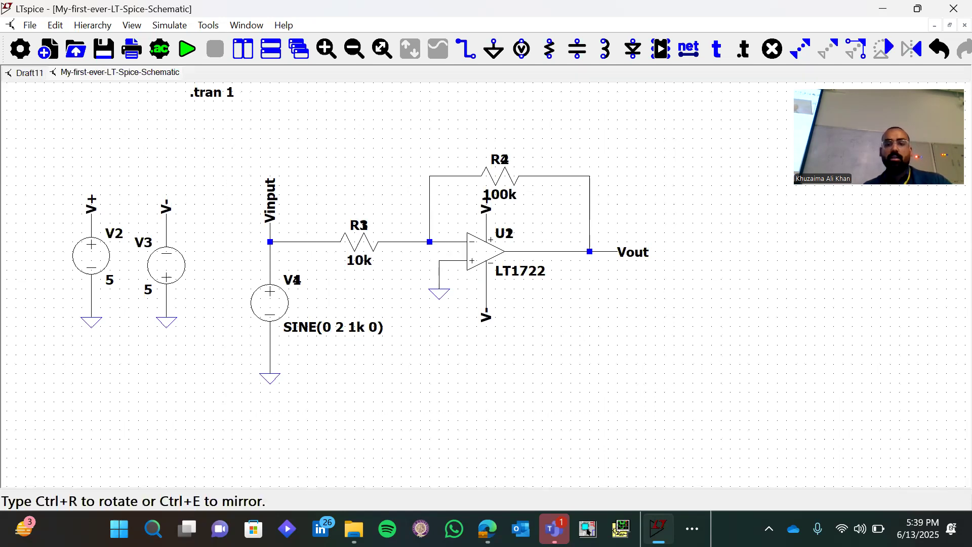
left_click(31, 73)
left_click(523, 325)
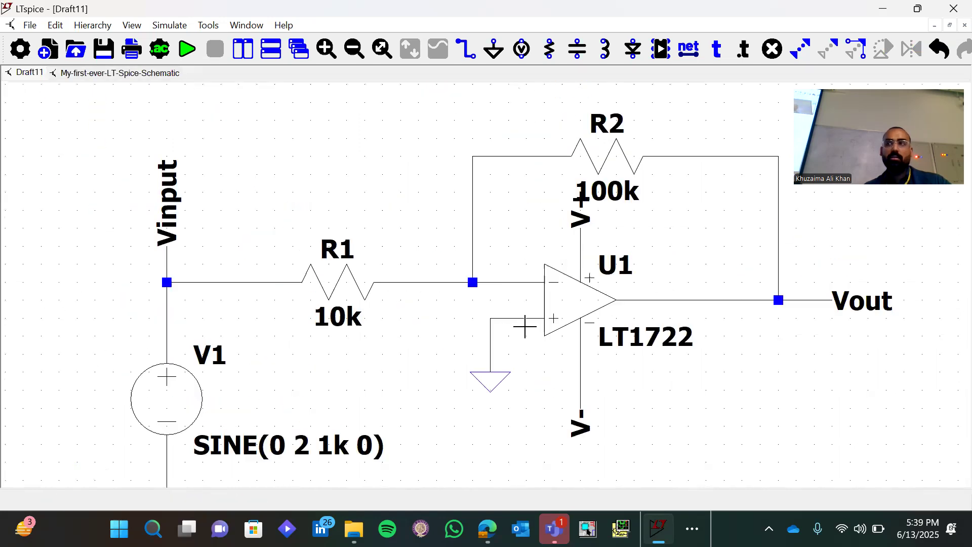
scroll(475, 335, "down", 2)
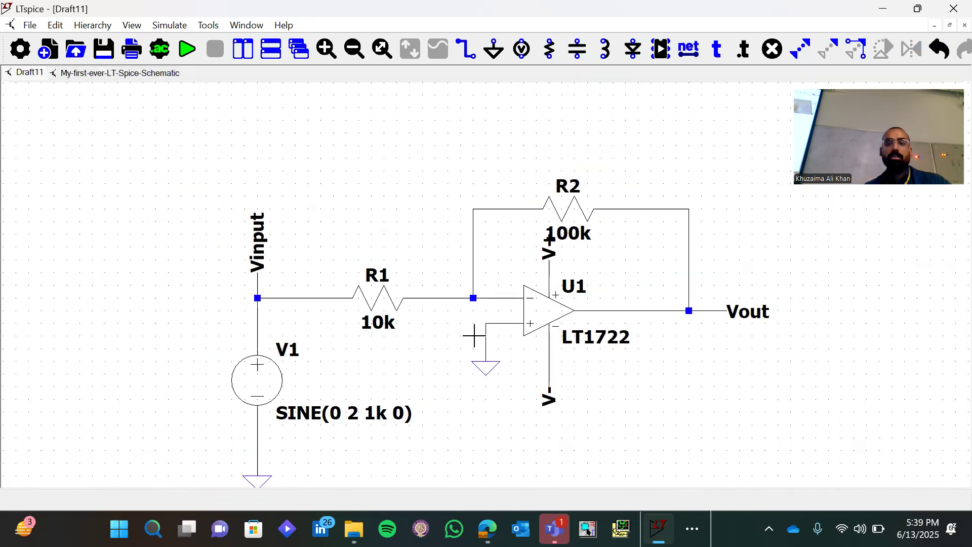
left_click(963, 25)
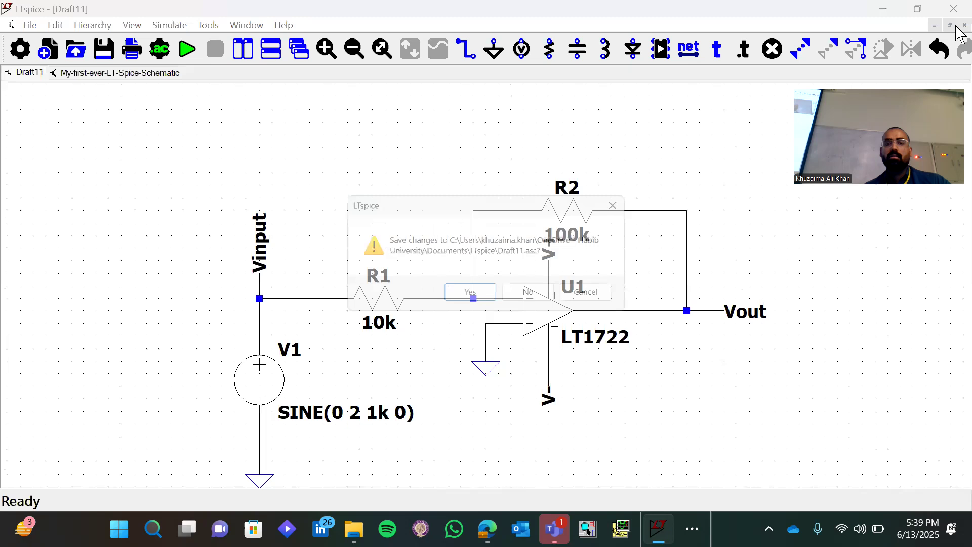
left_click(523, 298)
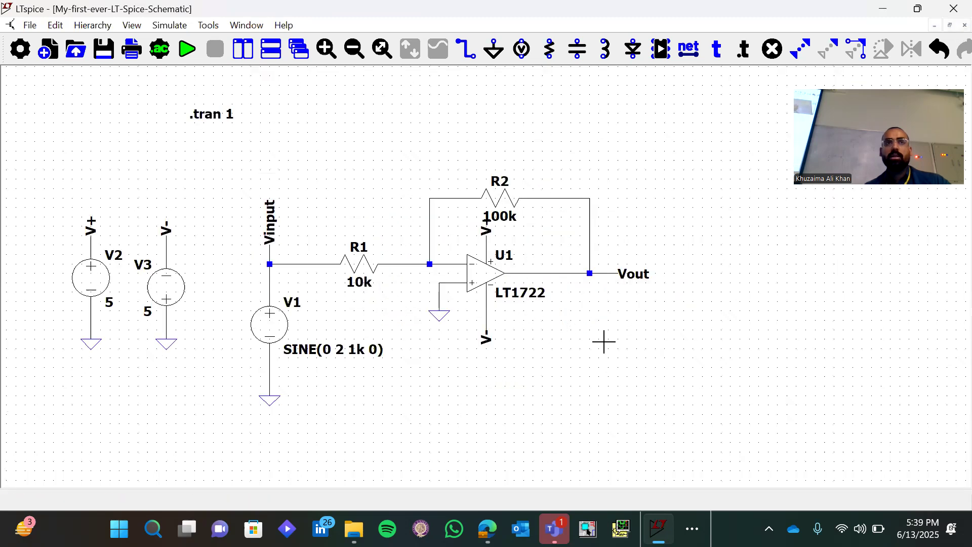
- Duplicate the op-amp circuit without supplies V2 and V3 into another new schematic, and discard that draft
left_click_drag(644, 355, 639, 349)
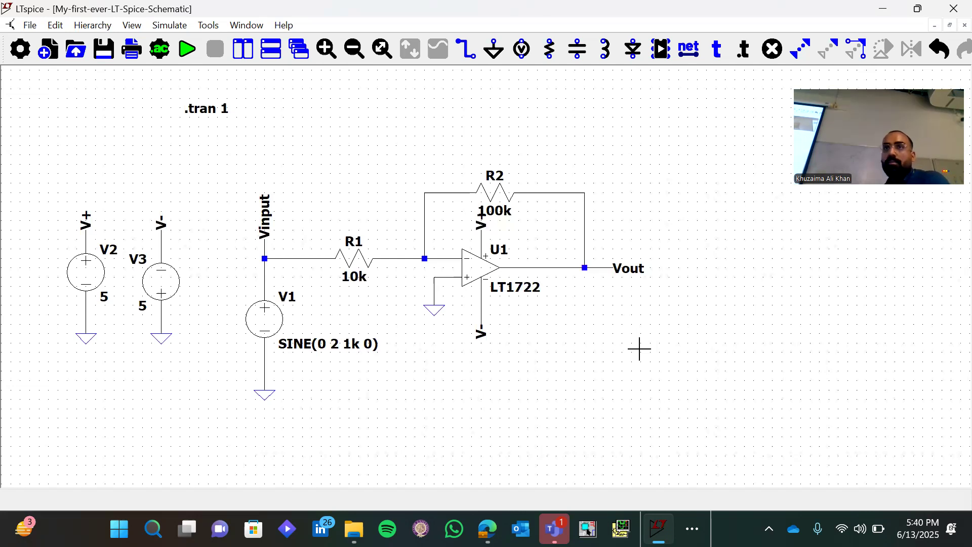
key("ctrl+c")
left_click_drag(211, 149, 705, 407)
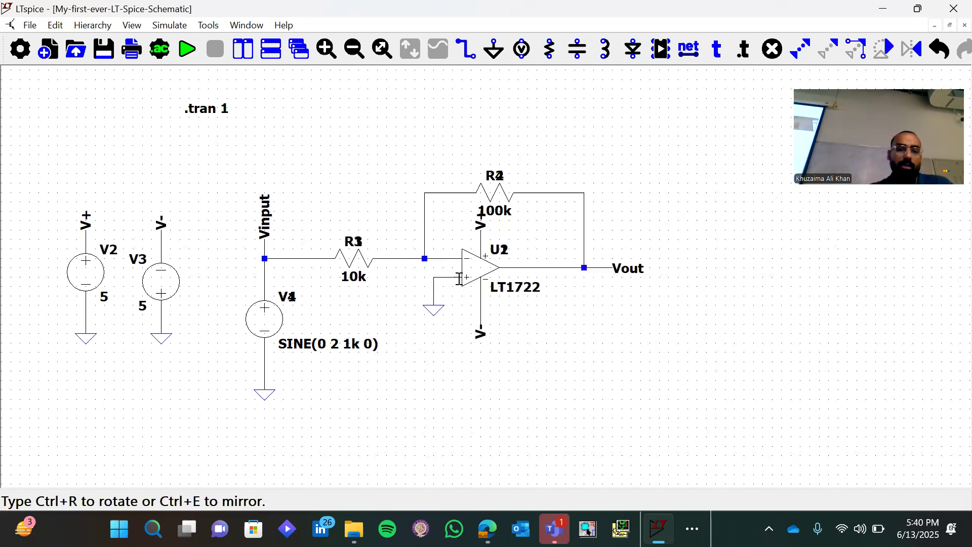
key("ctrl+n")
left_click(434, 423)
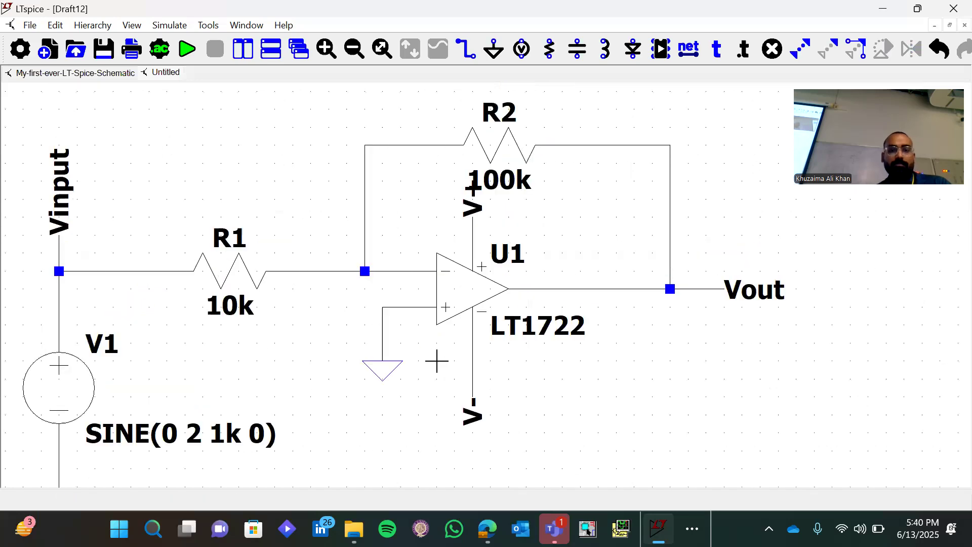
scroll(423, 382, "down", 1)
scroll(422, 385, "down", 1)
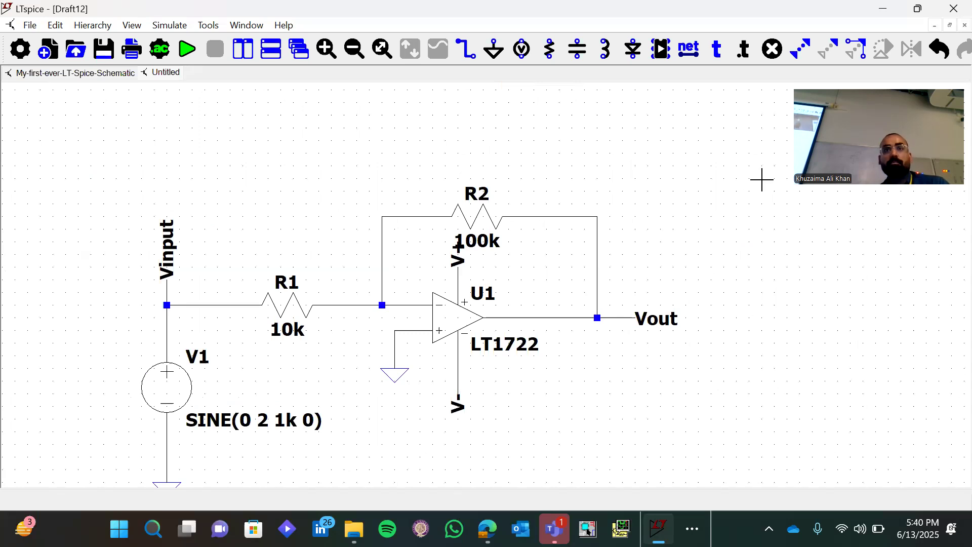
left_click(965, 25)
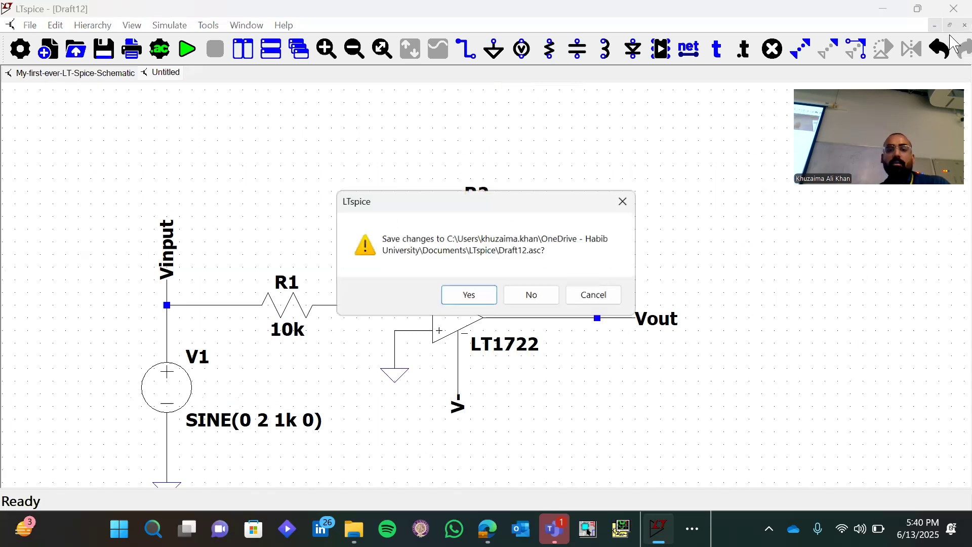
left_click(522, 300)
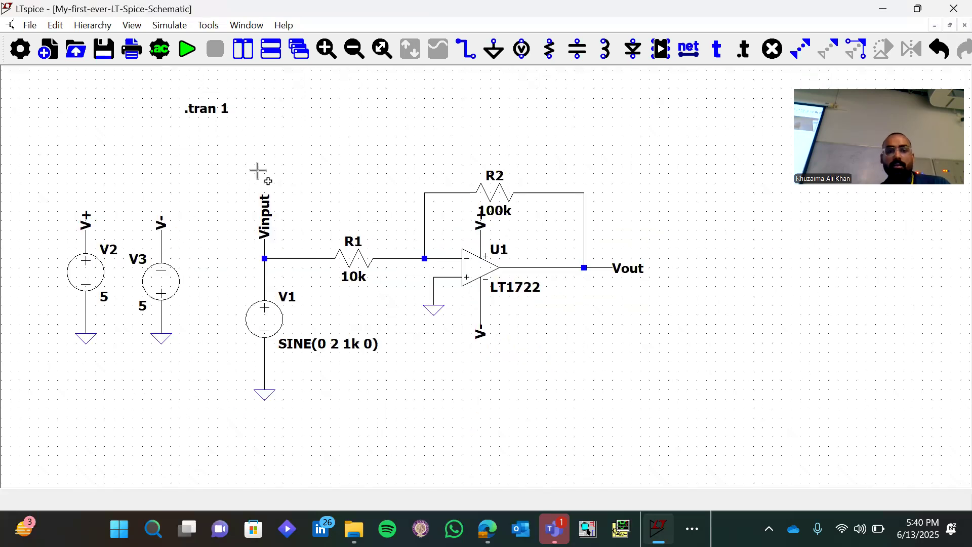
- Repeat the copy of the V1 and LT1722 circuit into a fresh schematic, and close it unsaved
left_click_drag(235, 162, 677, 410)
key("ctrl+n")
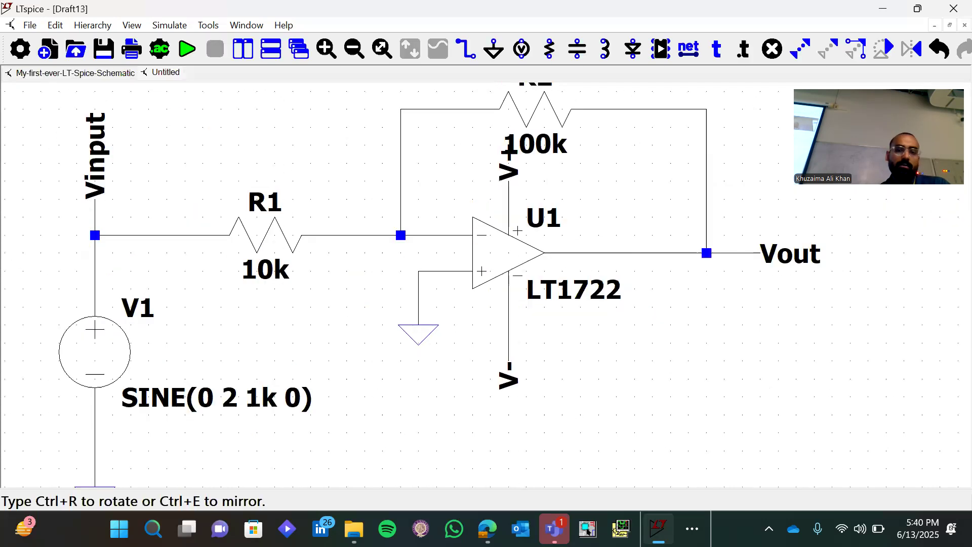
left_click(462, 308)
scroll(543, 330, "down", 2)
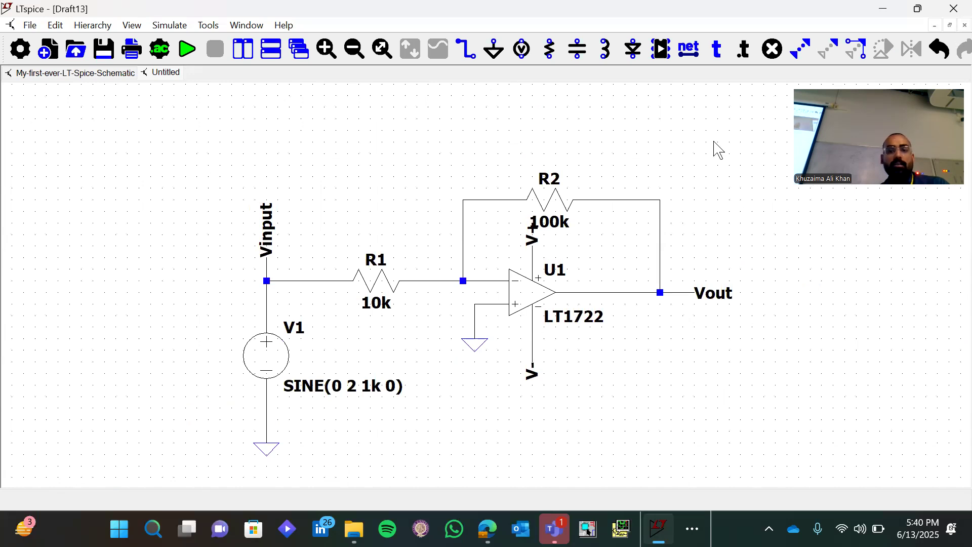
left_click(516, 296)
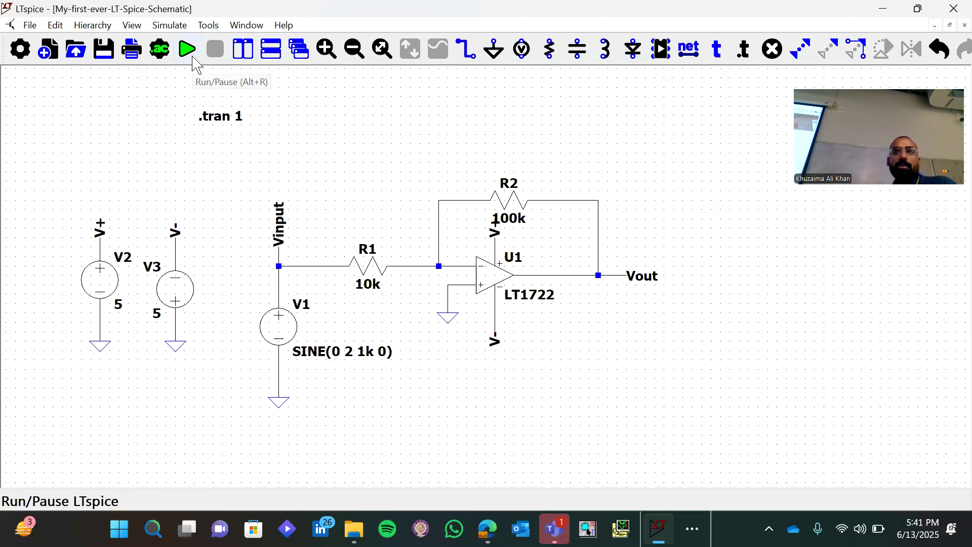
- Run the transient simulation and tile the waveform and schematic windows side by side, with the waveform before the schematic
key("alt+r")
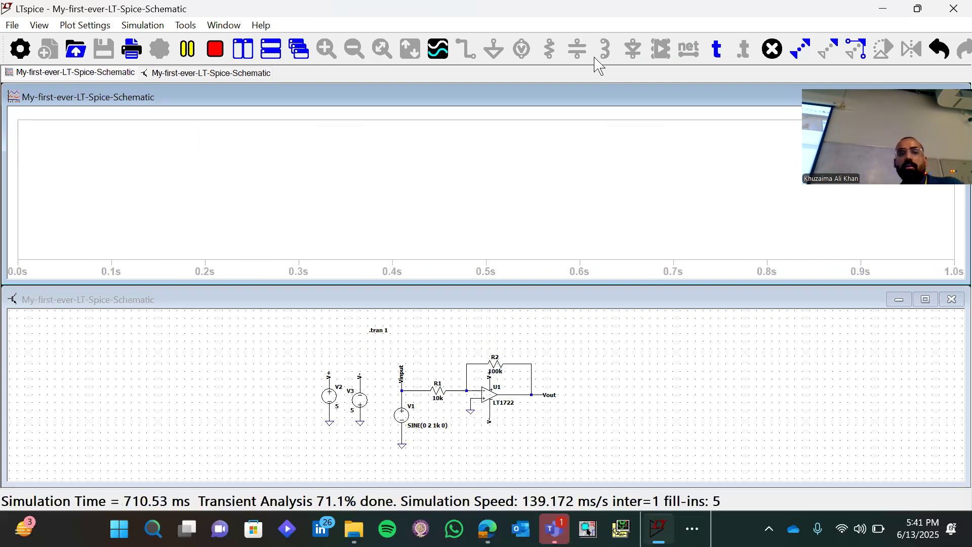
left_click(242, 49)
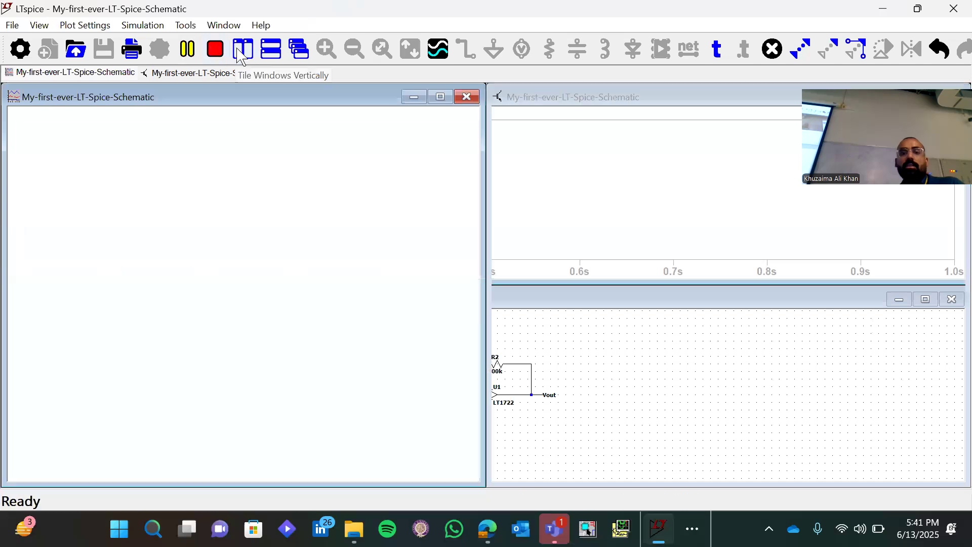
left_click(549, 229)
left_click_drag(549, 227, 564, 217)
scroll(669, 263, "up", 1)
scroll(669, 262, "up", 1)
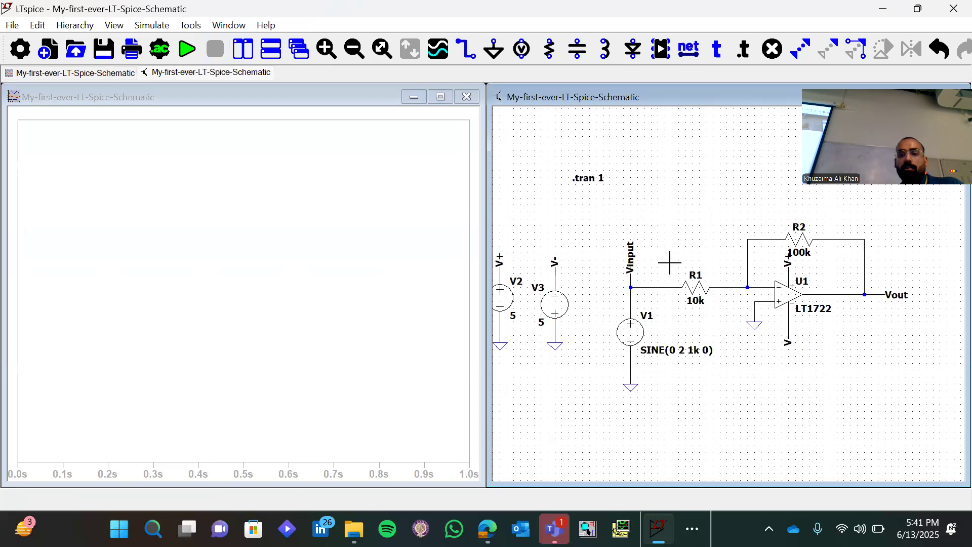
left_click_drag(690, 233, 727, 236)
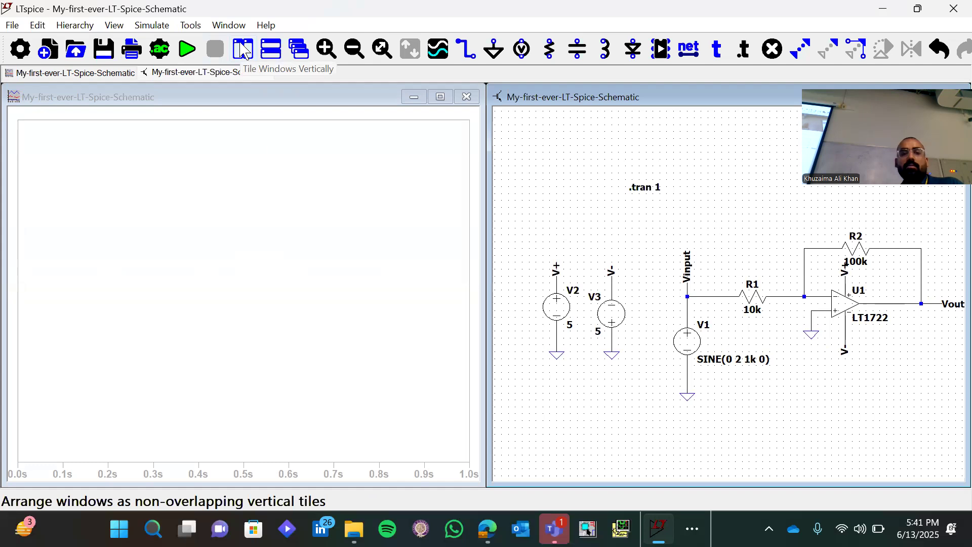
left_click(245, 52)
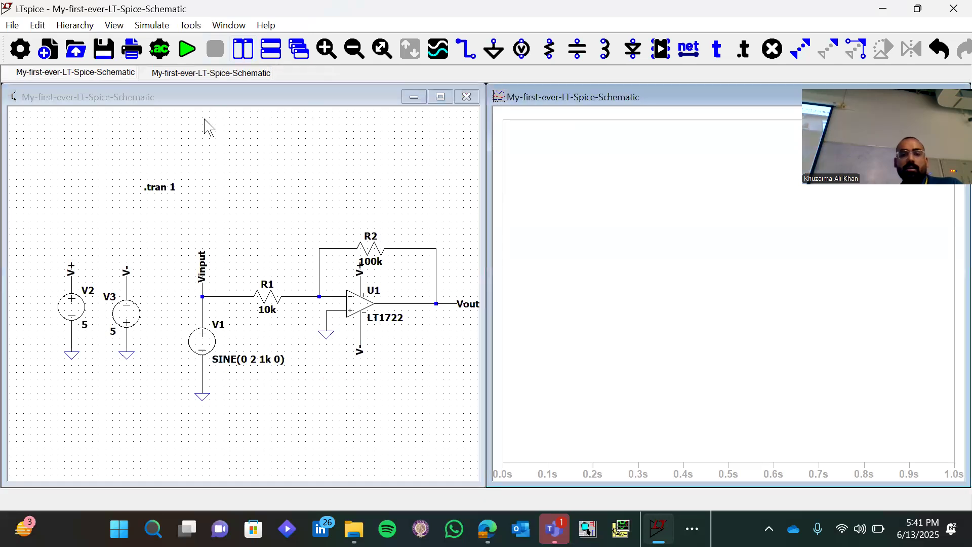
left_click(244, 51)
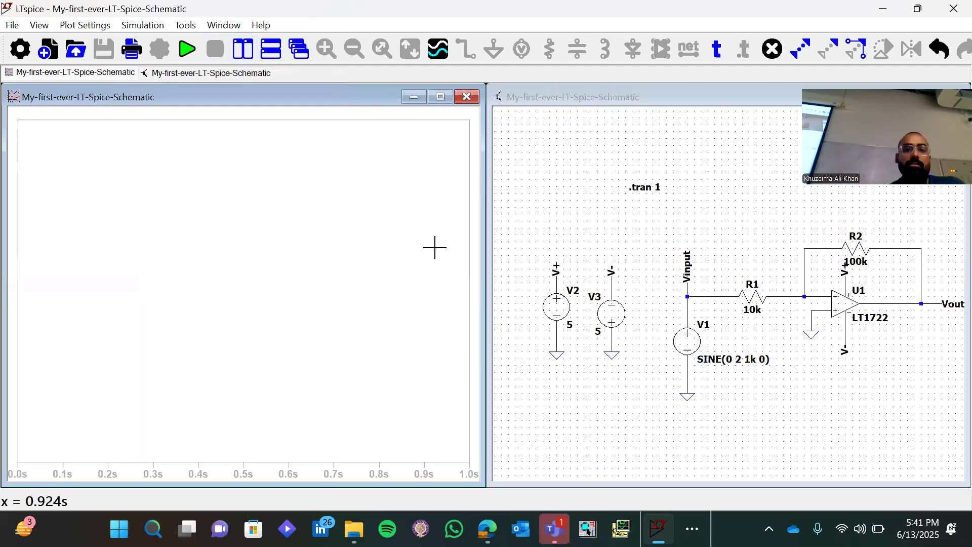
- Plot the voltages of the supply nodes V+ and V- in the waveform window
left_click(756, 174)
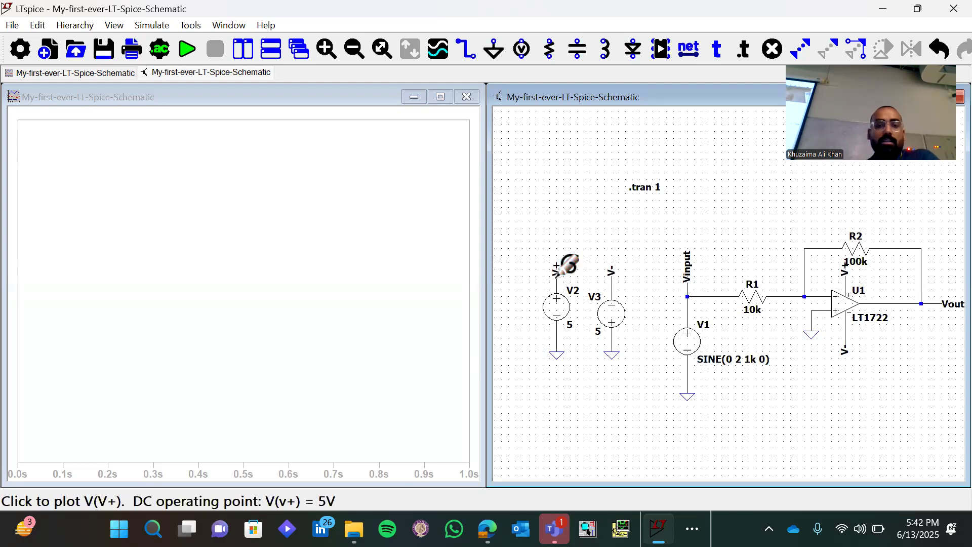
left_click(555, 275)
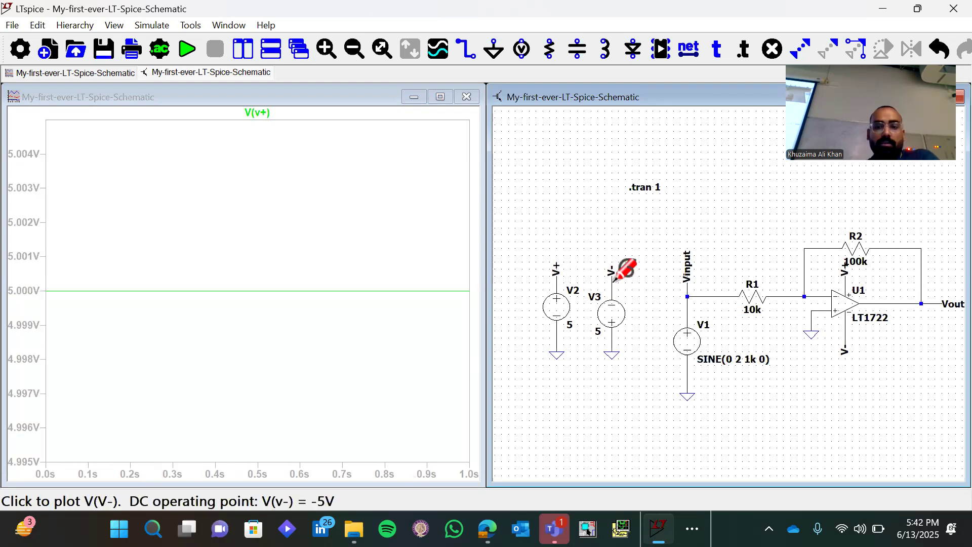
left_click(612, 282)
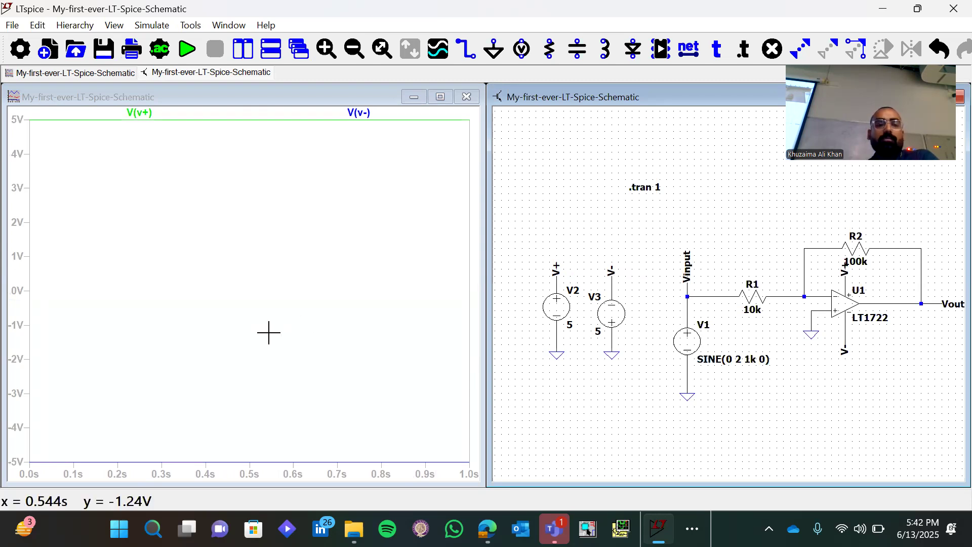
- Add a plot pane below the supply traces and plot the Vinput node voltage in it
left_click(269, 332)
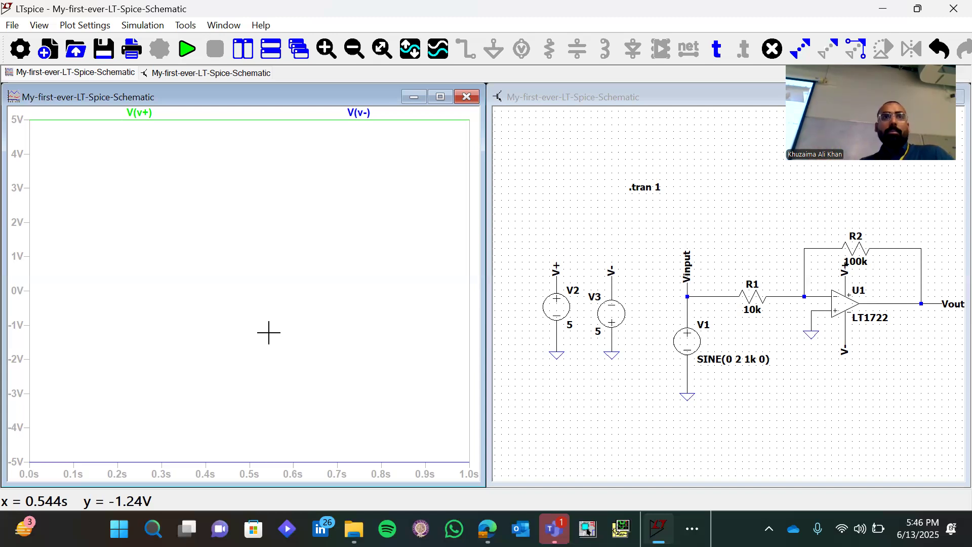
key("b")
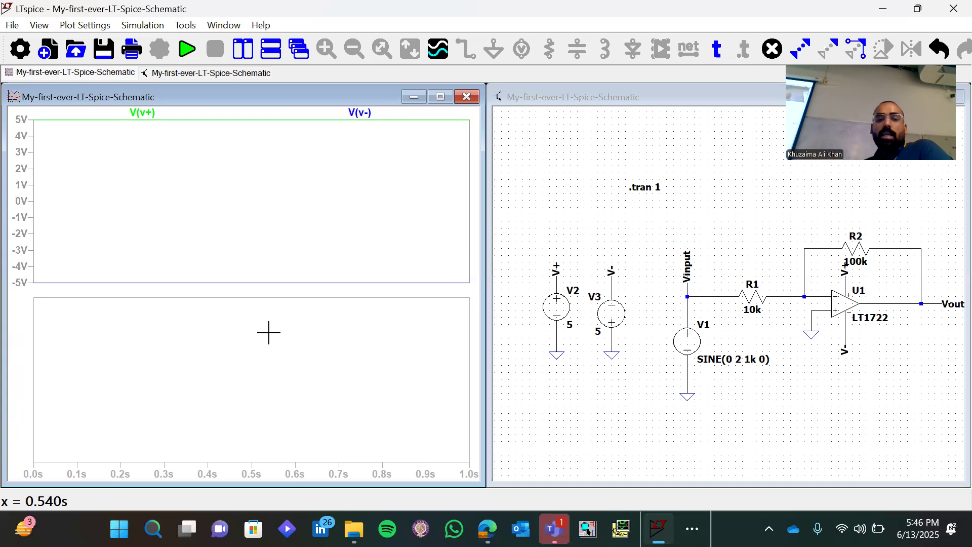
left_click(687, 296)
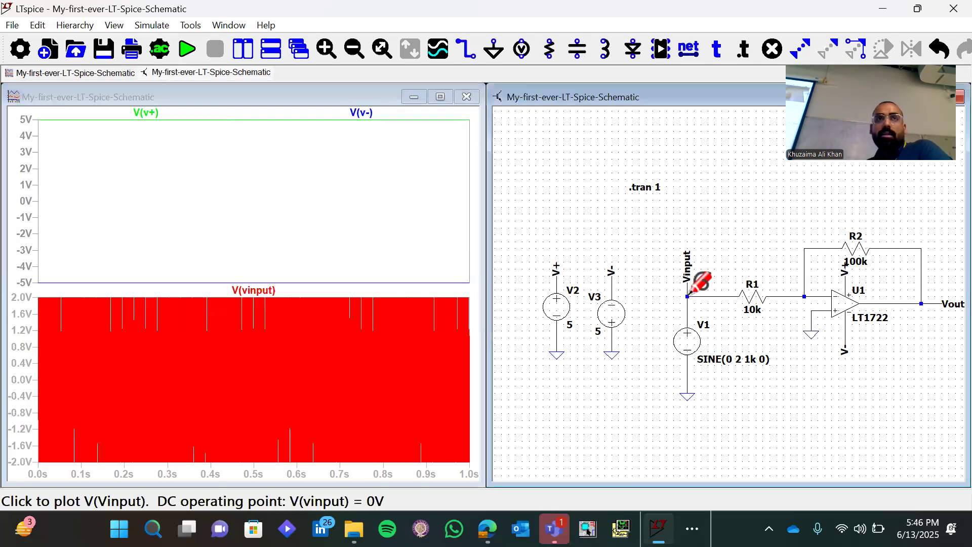
- Add a third plot pane below the Vinput trace and plot the Vout node voltage in it
left_click(308, 401)
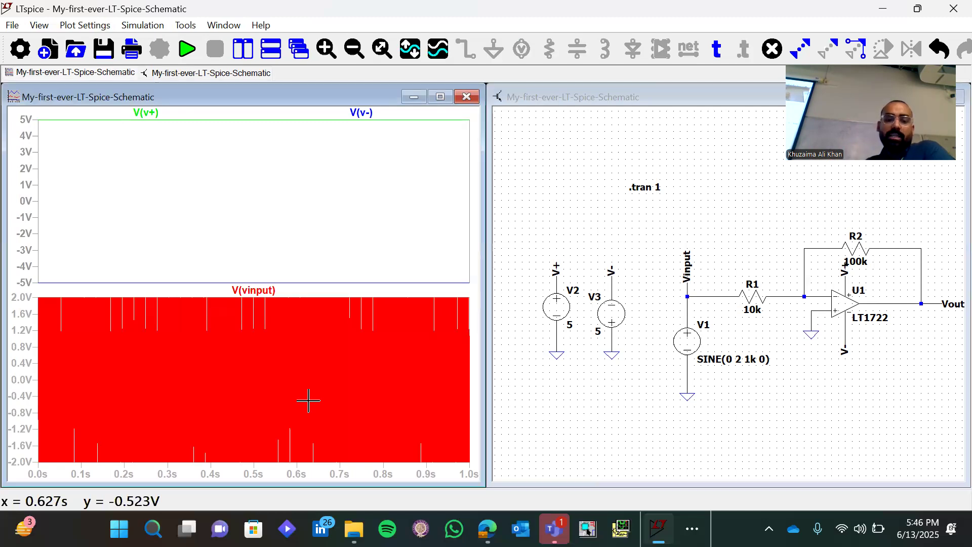
key("shift+b")
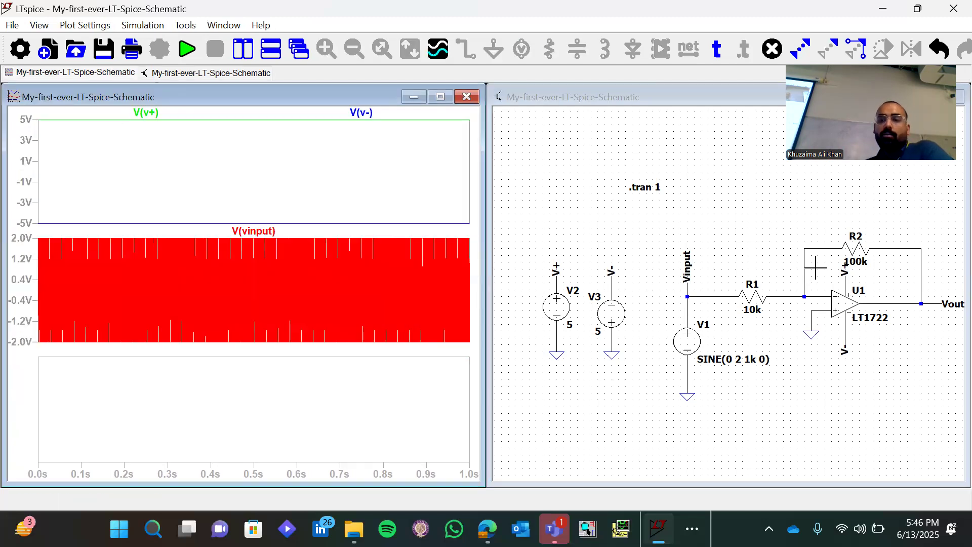
left_click(931, 303)
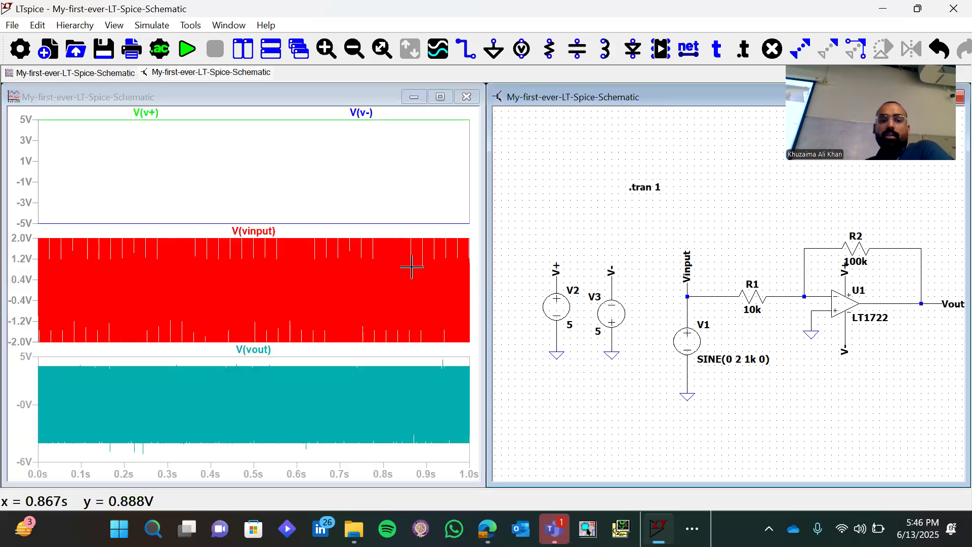
- Save the plot settings of the three-pane waveform window
left_click(390, 284)
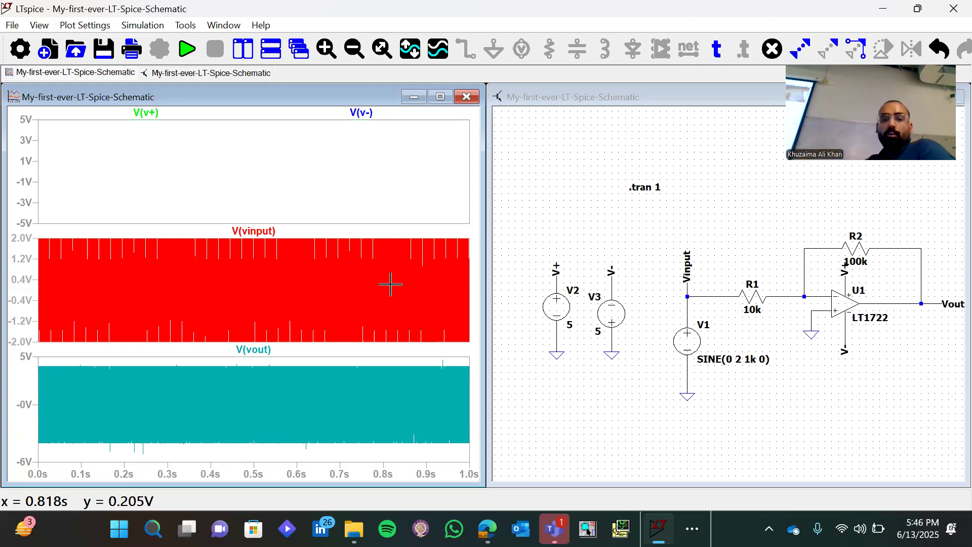
right_click(390, 284)
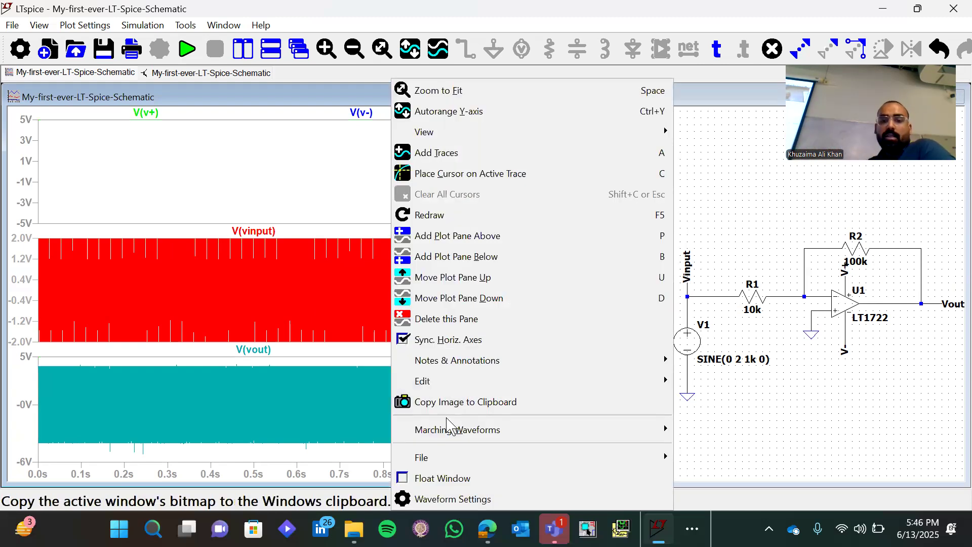
mouse_move(507, 457)
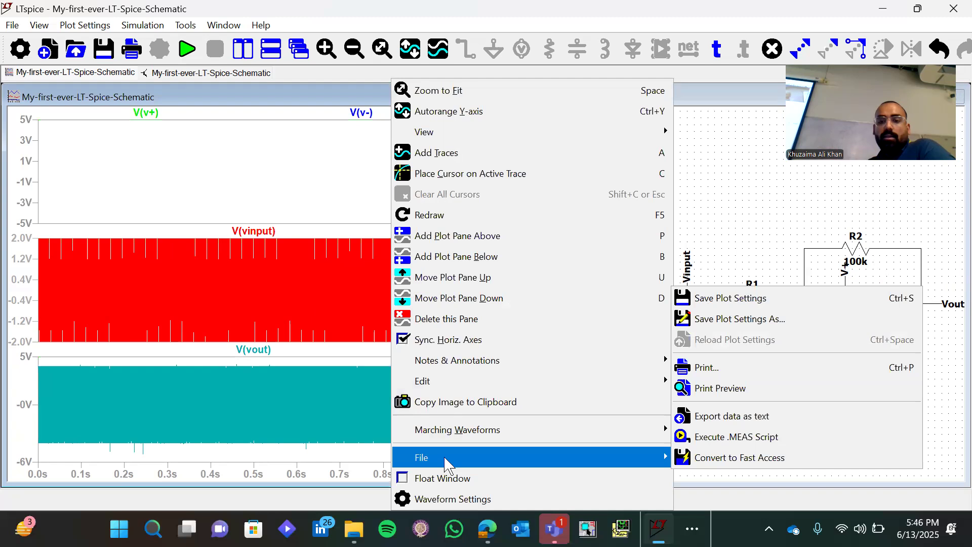
left_click(768, 304)
left_click(653, 374)
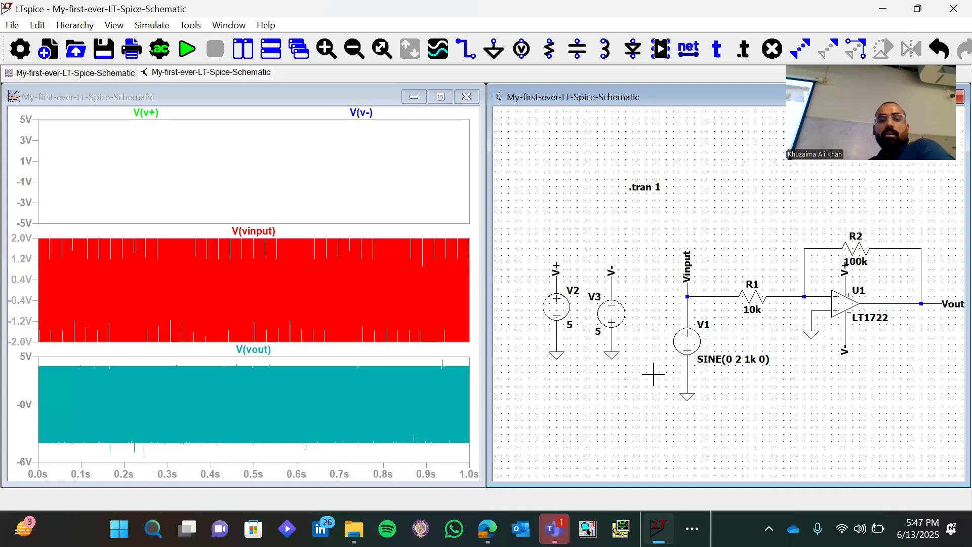
right_click(343, 393)
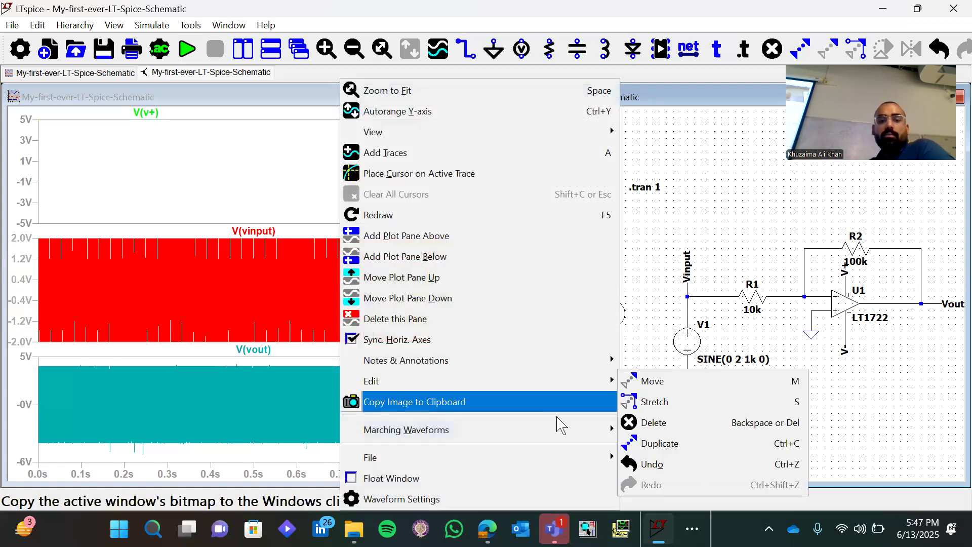
mouse_move(561, 460)
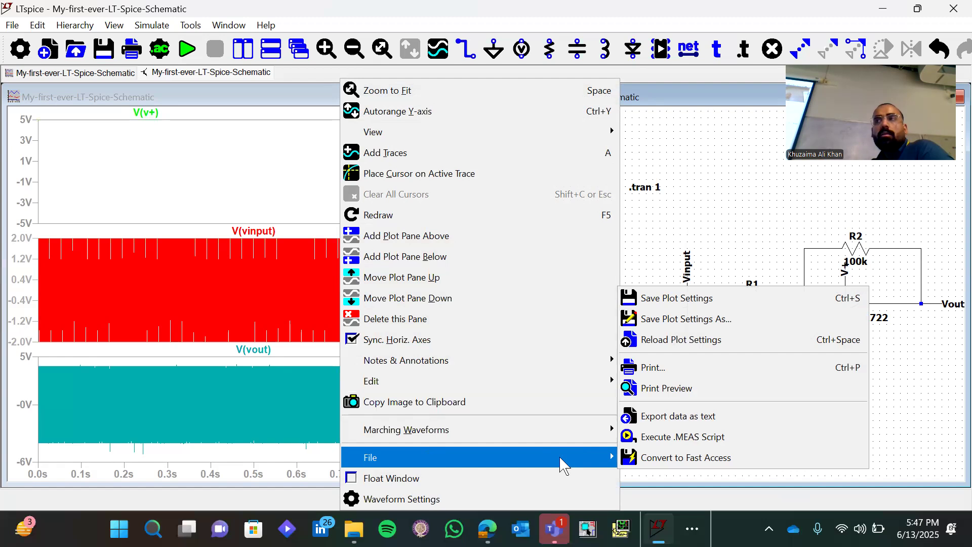
left_click(761, 206)
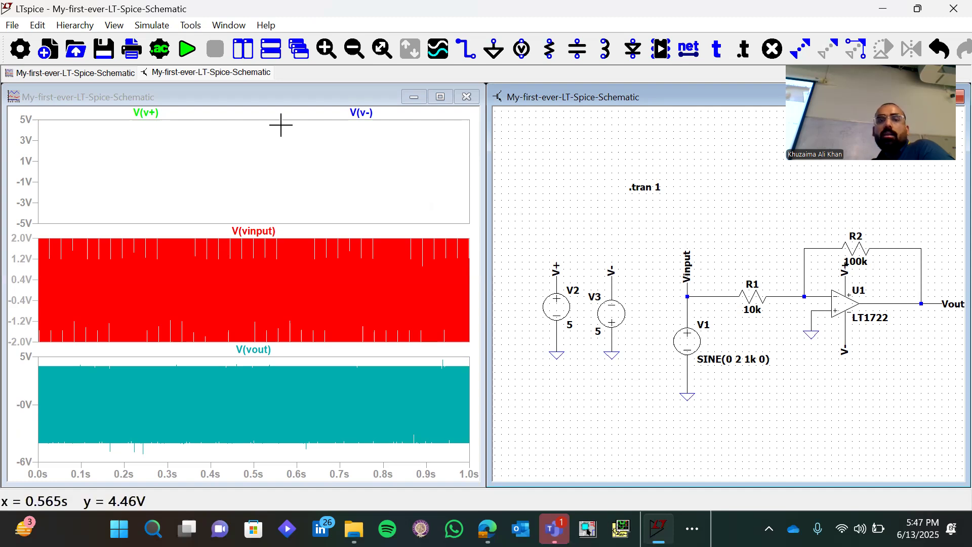
- Zoom the waveforms in to about 559.0 to 564.5 ms to examine individual input and output cycles
left_click(282, 96)
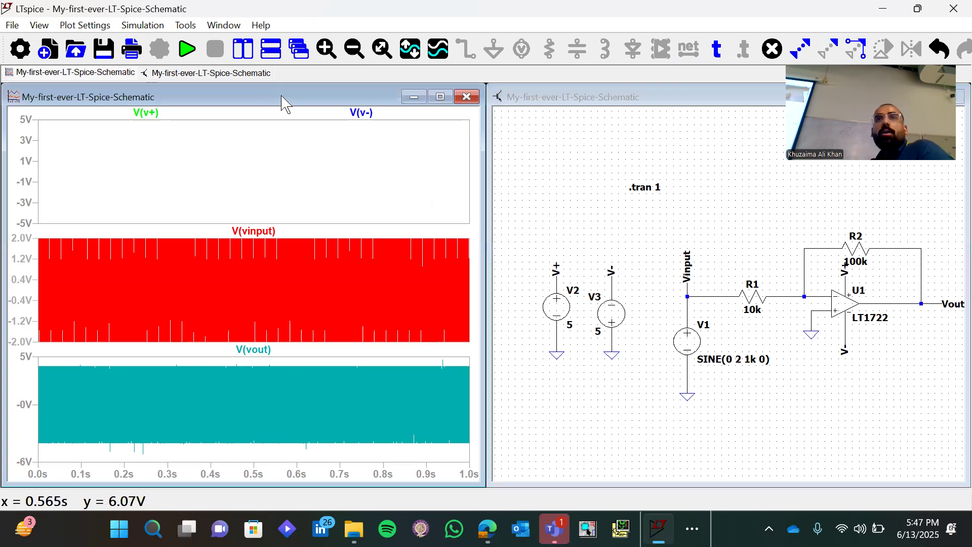
left_click_drag(269, 113, 288, 231)
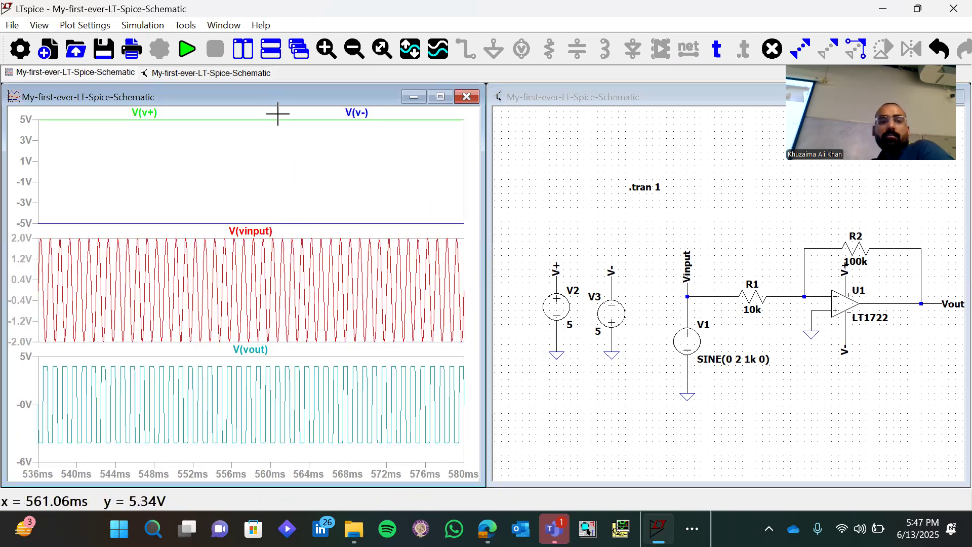
left_click_drag(277, 114, 283, 243)
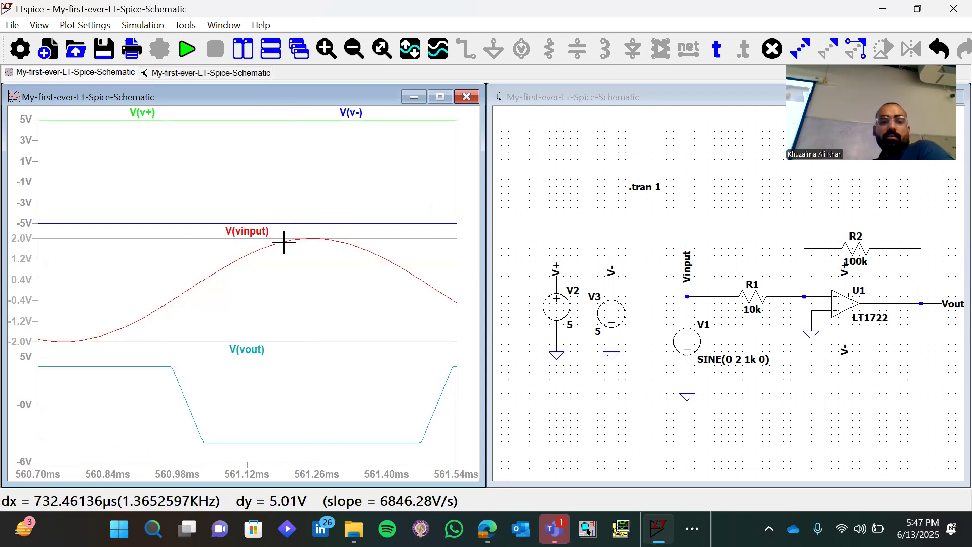
key("ctrl+z")
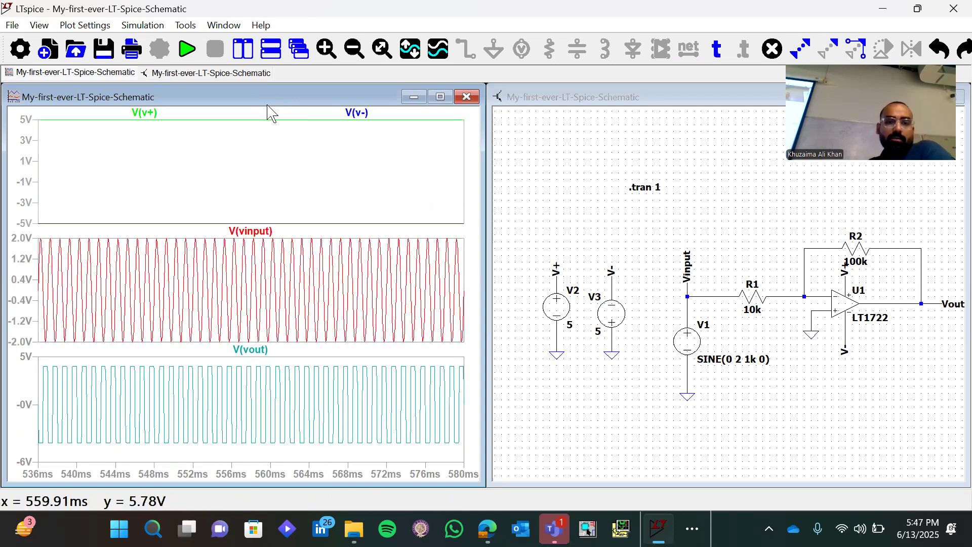
left_click_drag(264, 108, 310, 234)
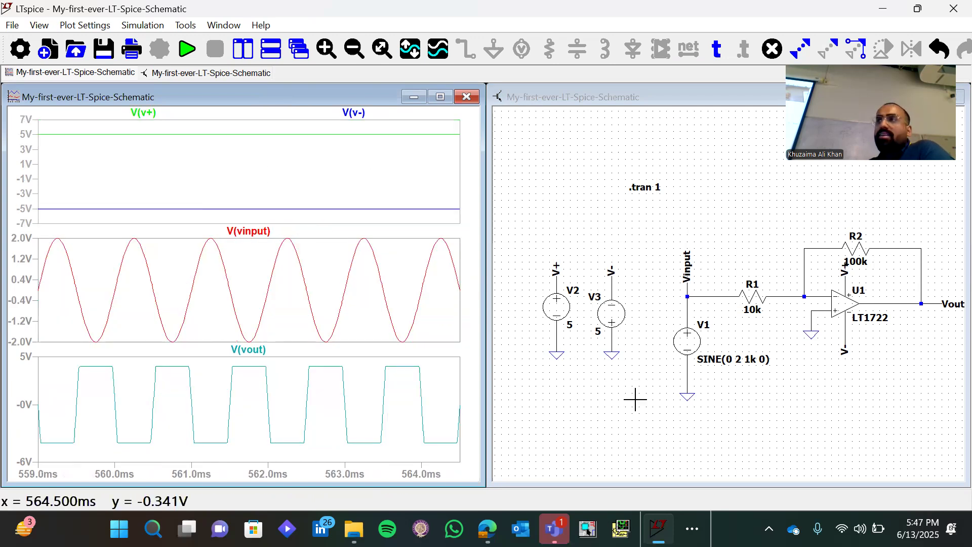
- Set the DC value of both supply sources, V2 and V3, to 25 V
left_click_drag(896, 404, 857, 405)
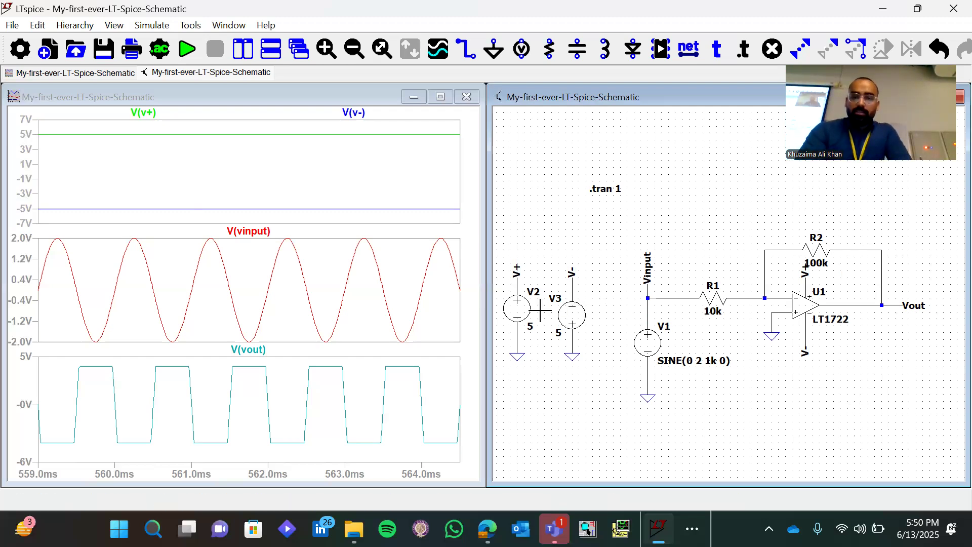
right_click(515, 304)
type("25")
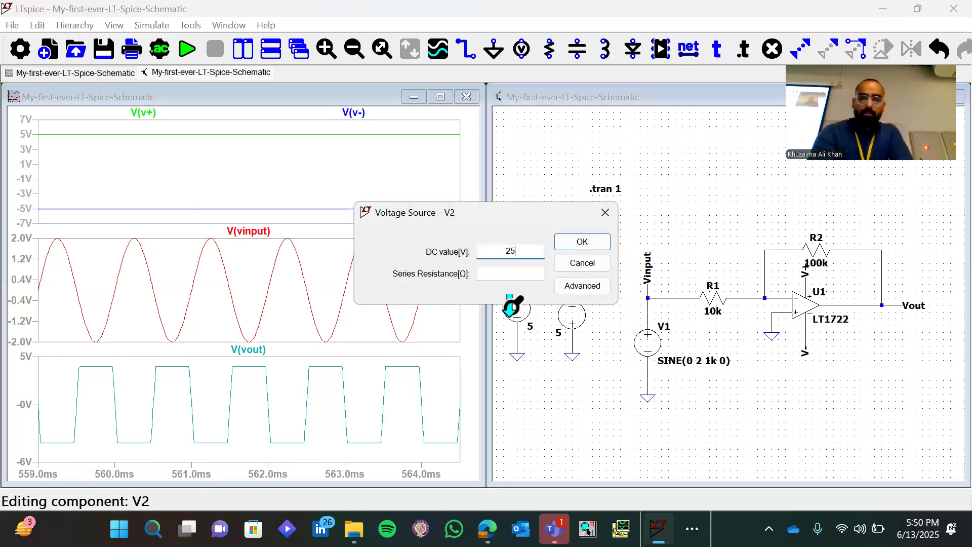
key("Return")
right_click(579, 318)
type("25")
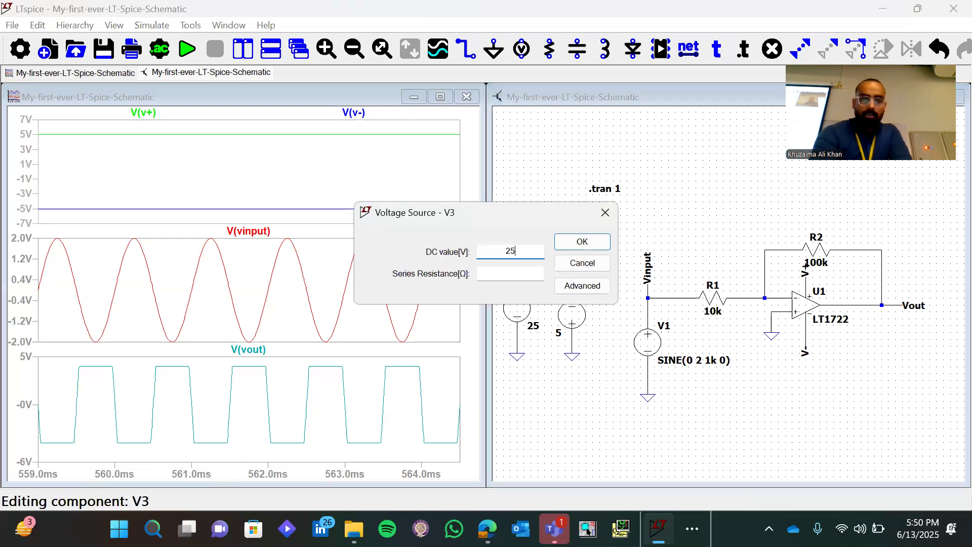
key("Return")
- Rerun the transient simulation and zoom the waveforms in to about 937.5 to 940.2 ms
left_click(190, 53)
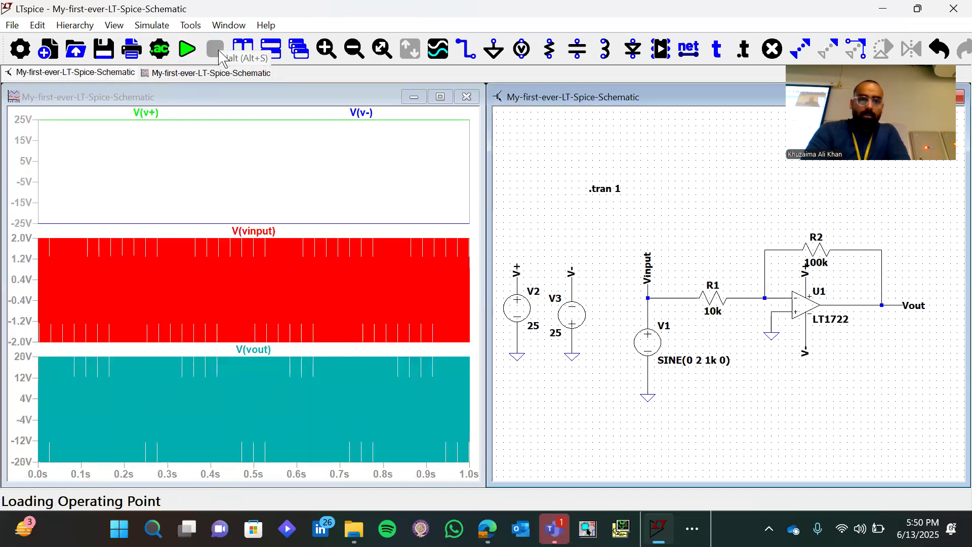
left_click_drag(428, 115, 443, 235)
left_click_drag(412, 117, 441, 238)
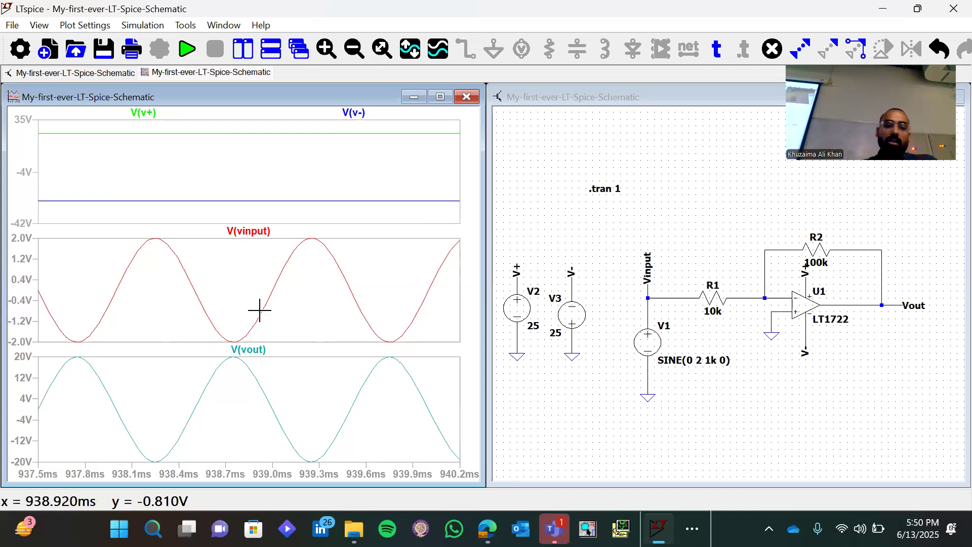
- Move the Vout trace into the Vinput pane to overlay both signals, and delete the emptied pane
mouse_move(259, 351)
left_mouse_down()
mouse_move(291, 235)
mouse_move(256, 228)
left_mouse_up()
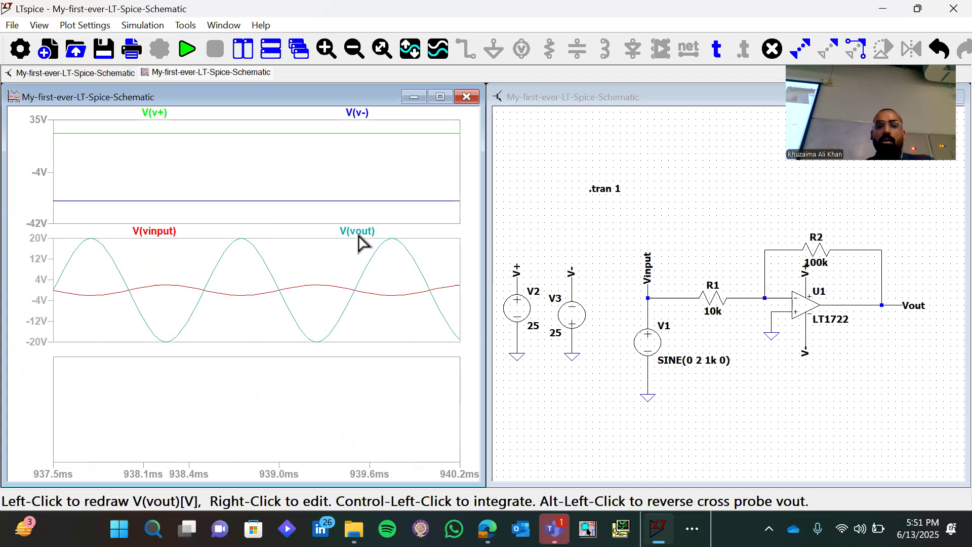
key("Delete")
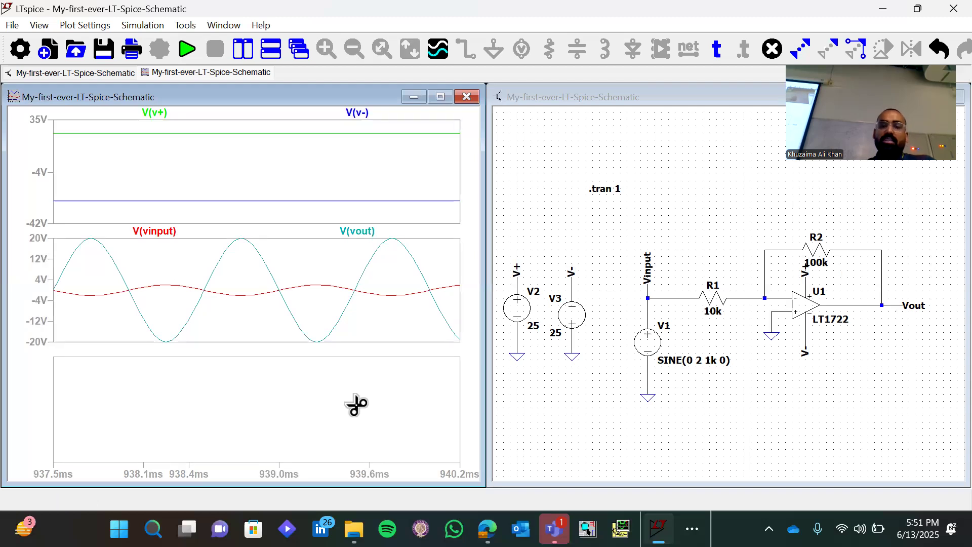
left_click(356, 403)
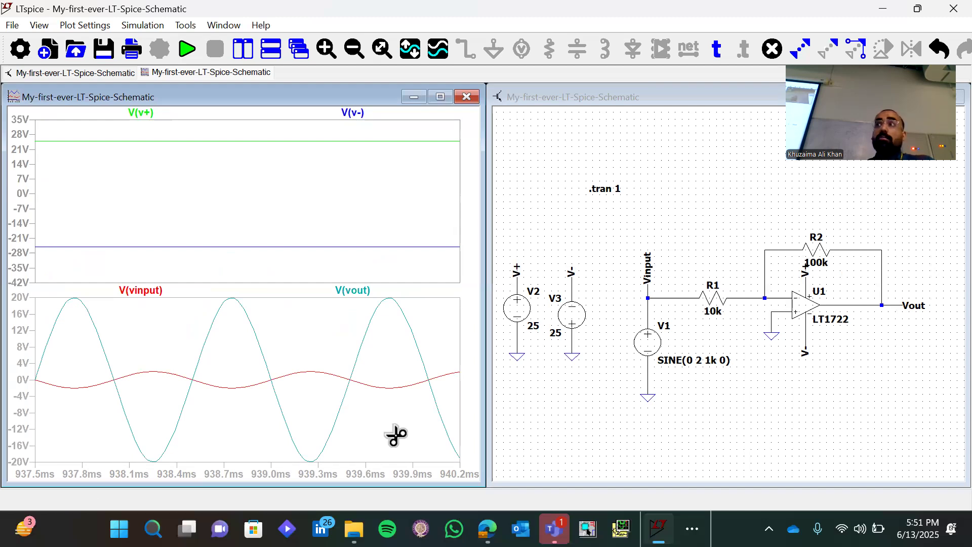
- Delete the Vout trace from the shared pane and plot the Vout node voltage in a new pane below Vinput
left_click(354, 291)
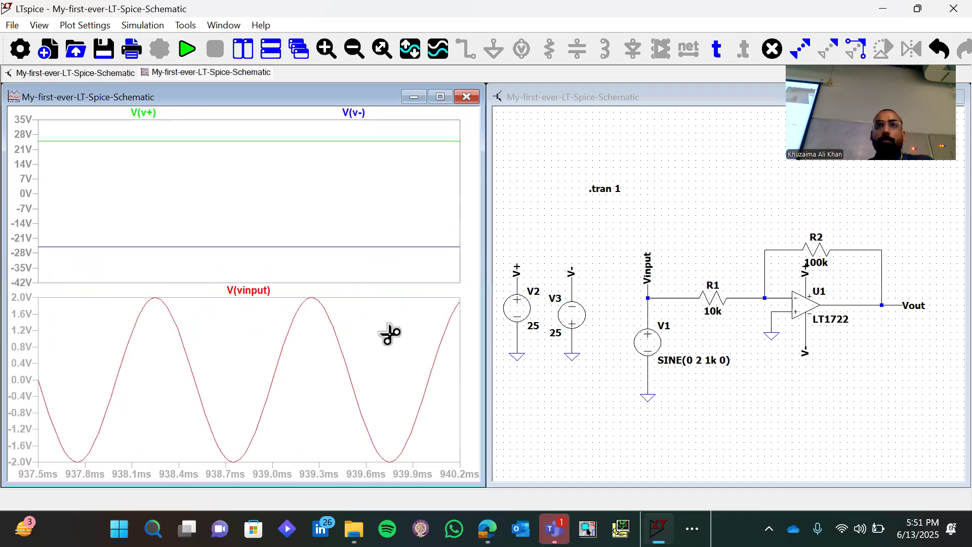
key("Escape")
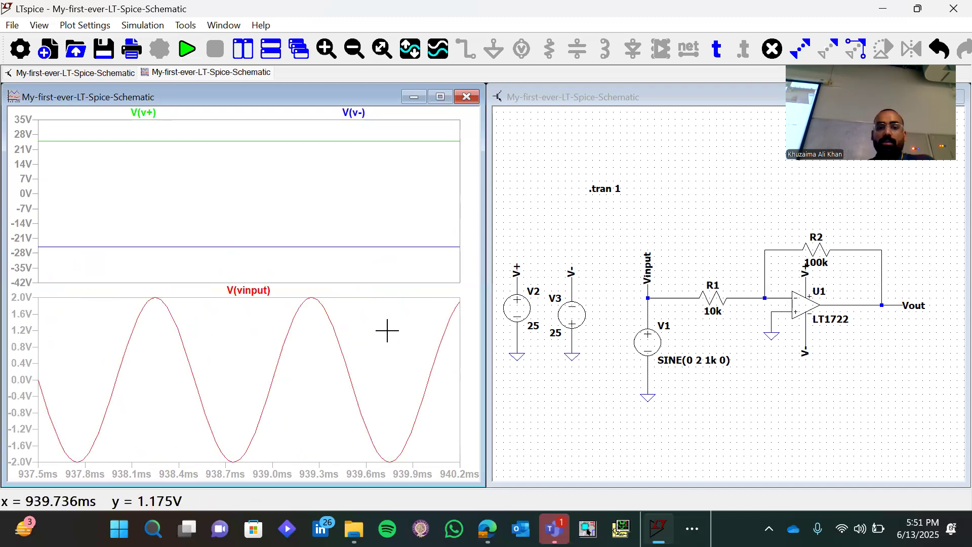
key("p")
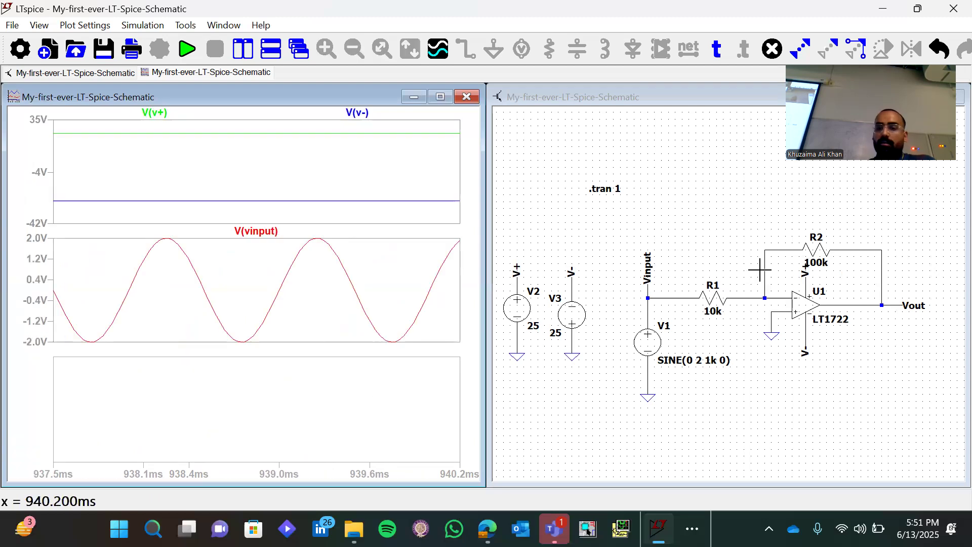
left_click(892, 305)
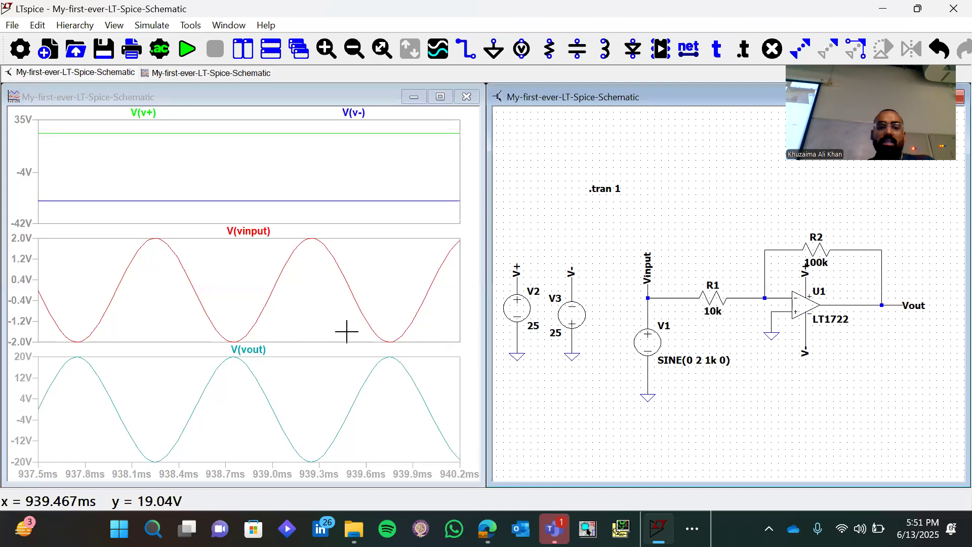
- Add a plot pane below the supply traces and plot the current through resistor R1 in it
right_click(399, 198)
left_click(398, 198)
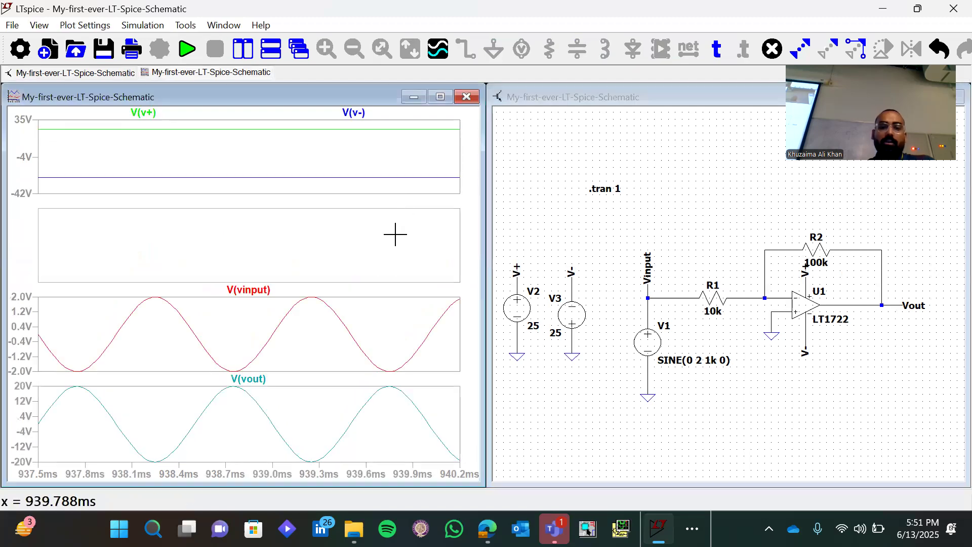
left_click(709, 299)
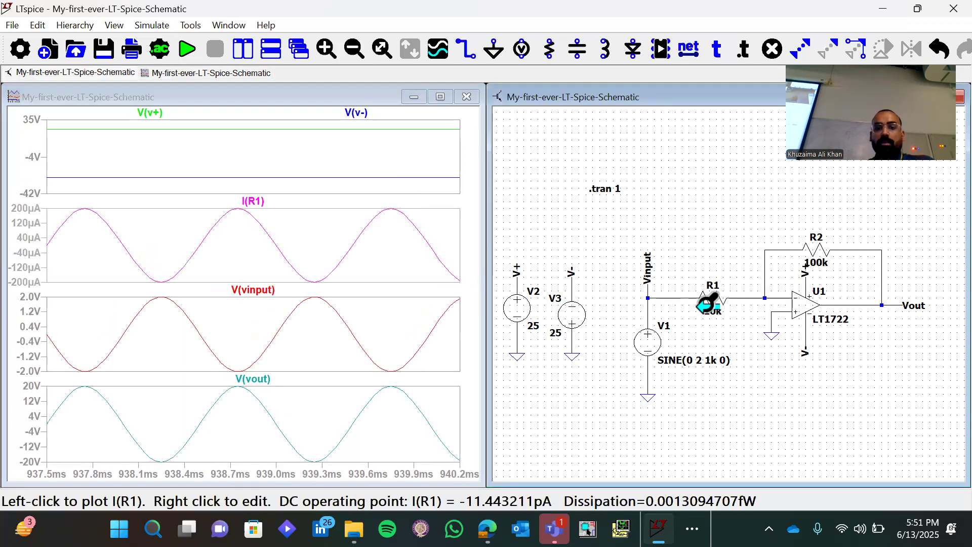
- Add a plot pane below the R1 current and plot the current through resistor R2 in it
left_click(422, 242)
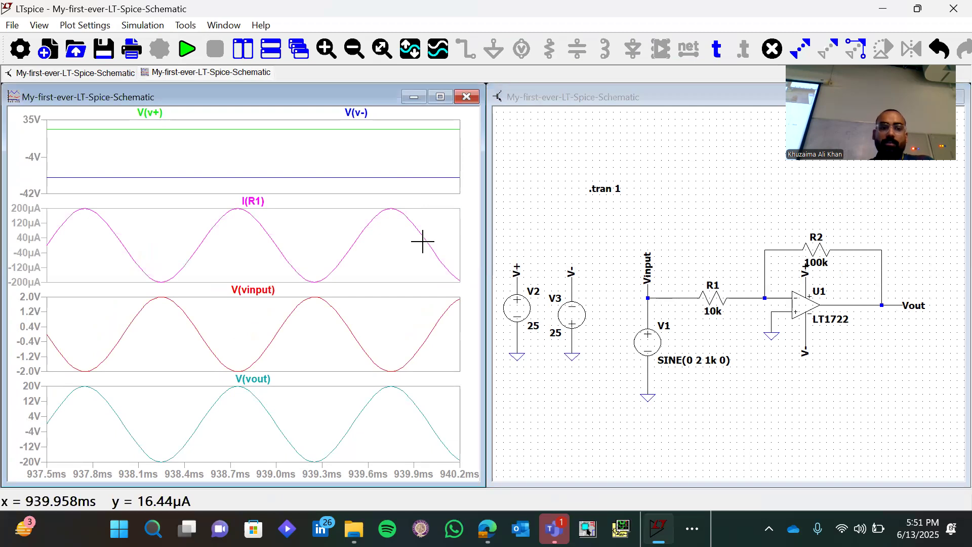
key("b")
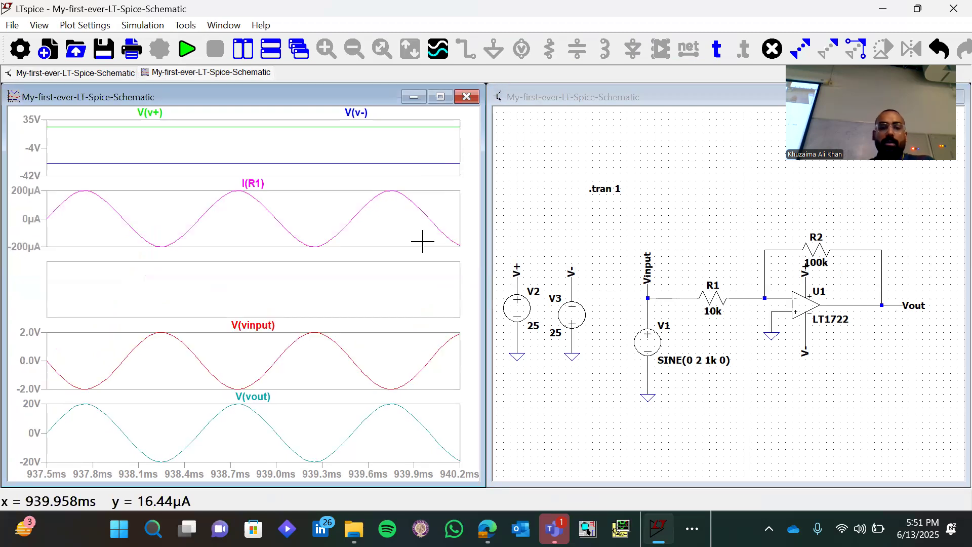
left_click(820, 251)
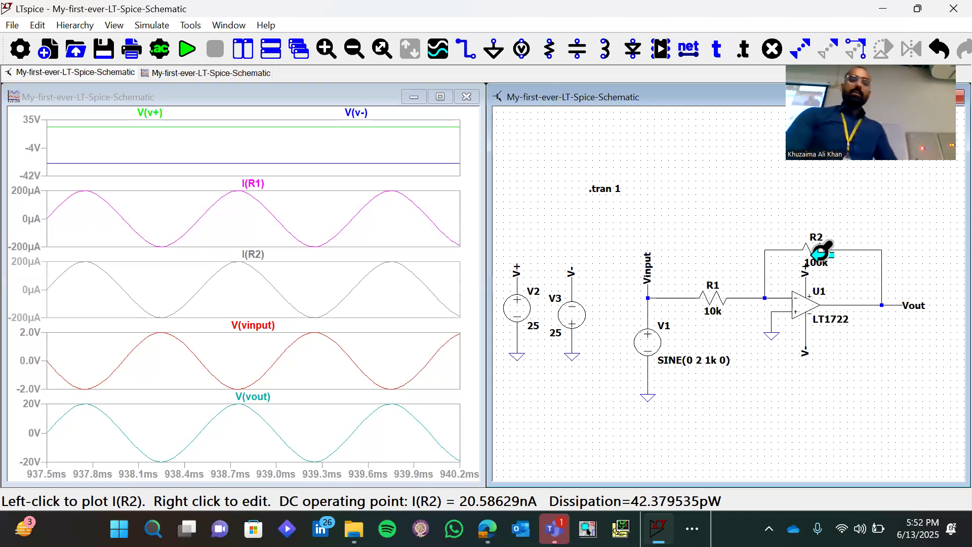
- Invert the R2 current trace by changing its plotted expression to -I(R2)
right_click(257, 261)
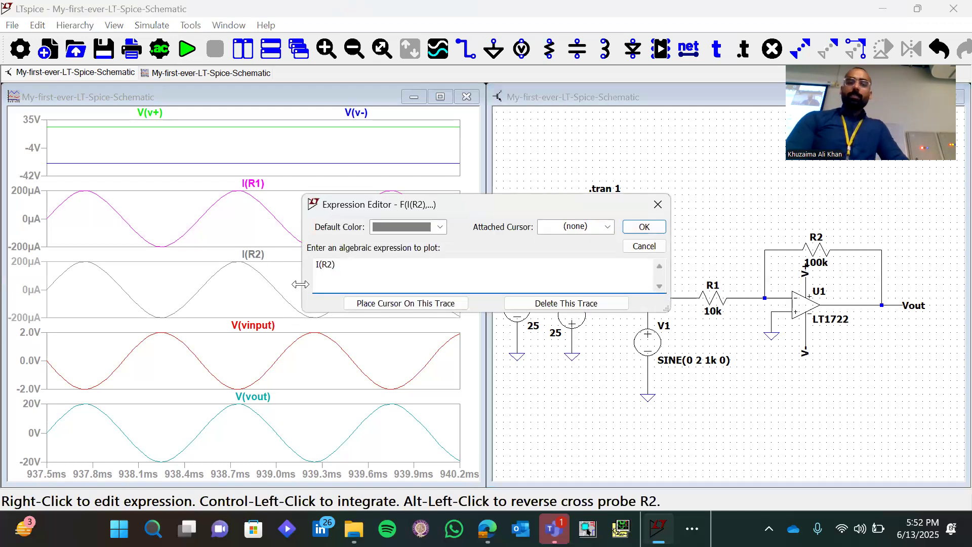
type("-")
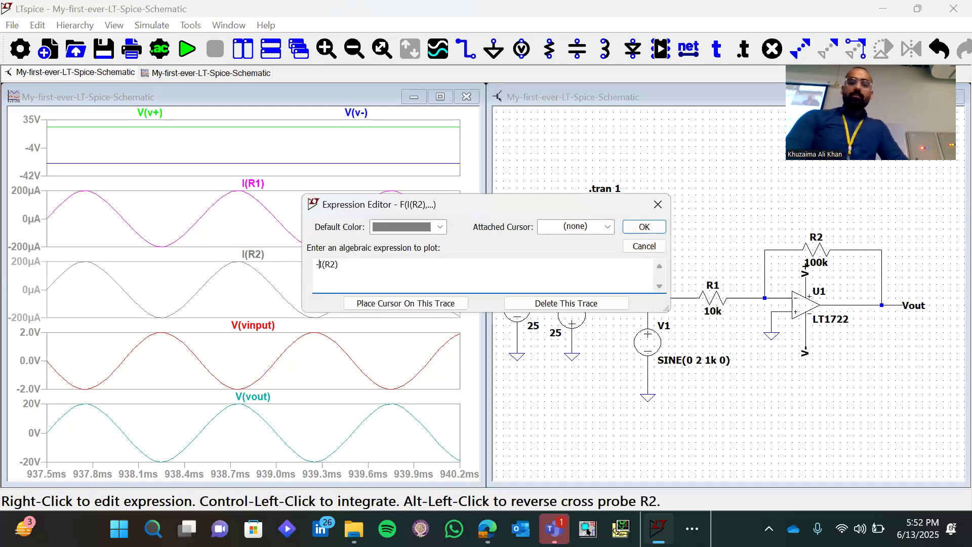
key("Return")
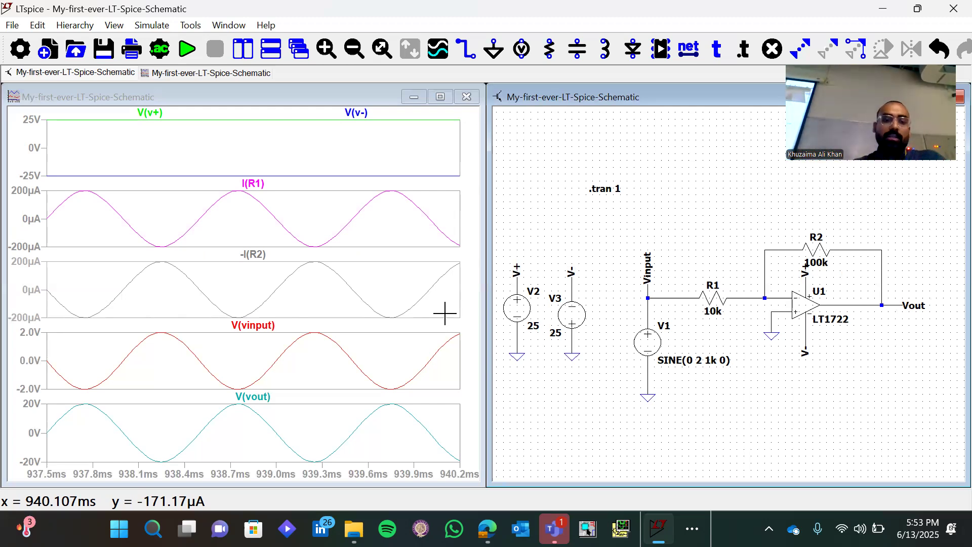
- Delete the -I(R2) and I(R1) current traces together with their plot panes
left_click(294, 263)
key("Delete")
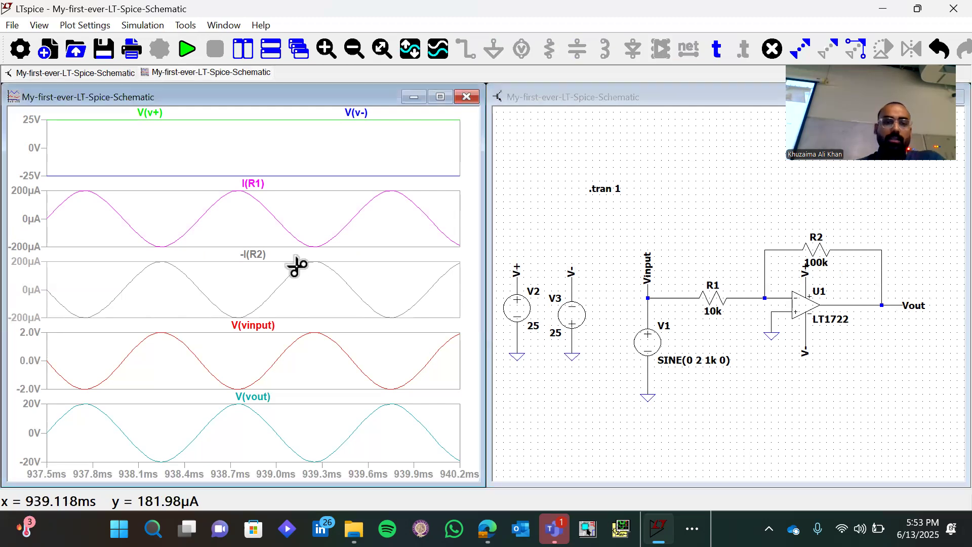
left_click(259, 257)
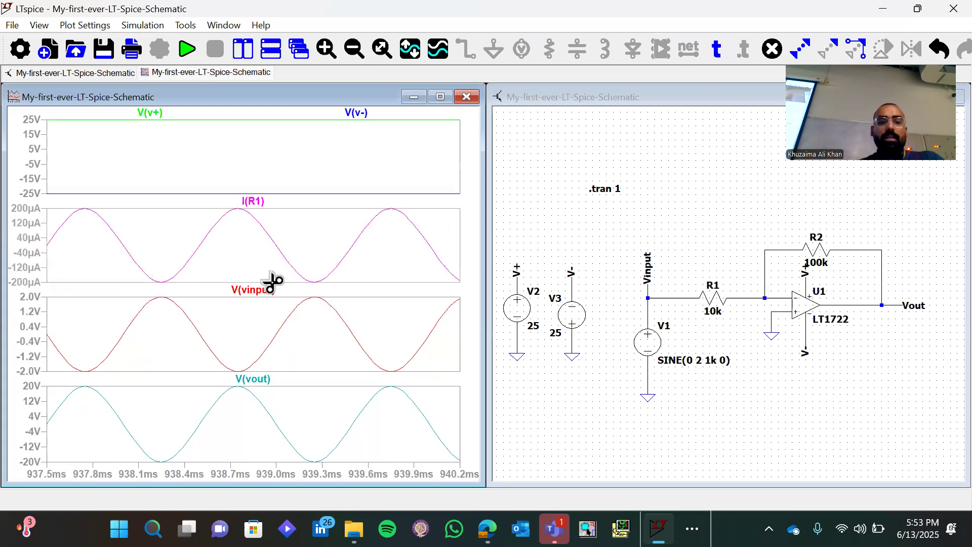
left_click(258, 202)
left_click(273, 235)
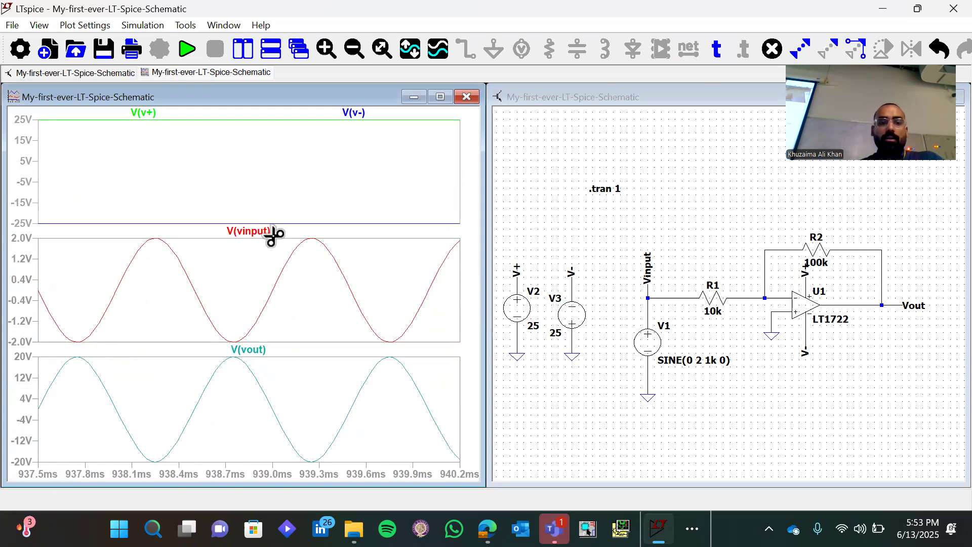
- Add a plot pane below the existing traces and plot the Vout voltage and the current through resistor R2 in it
key("Escape")
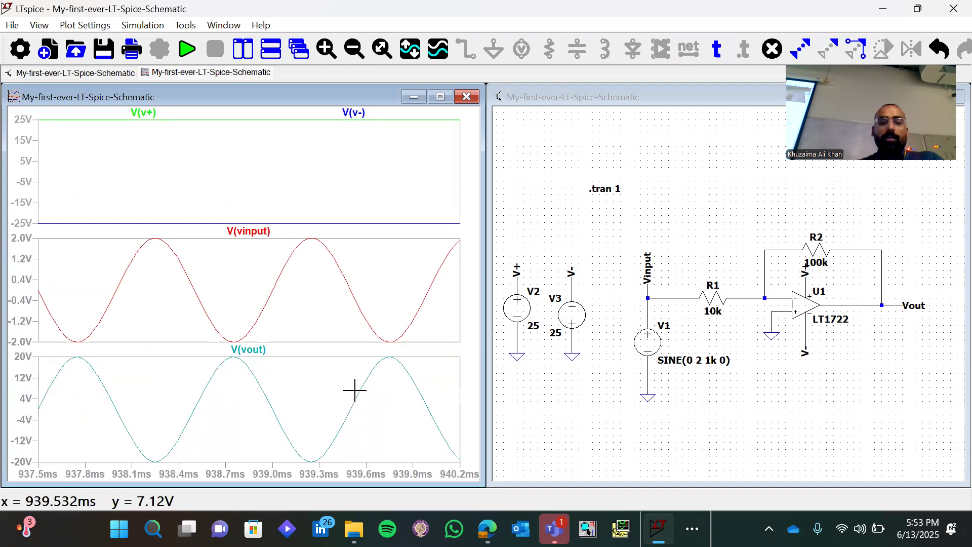
key("p")
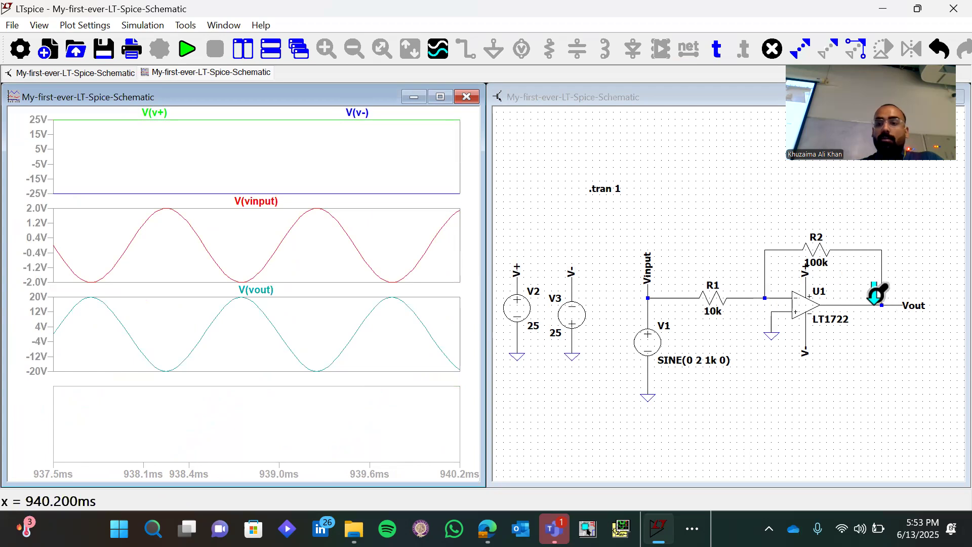
left_click(892, 306)
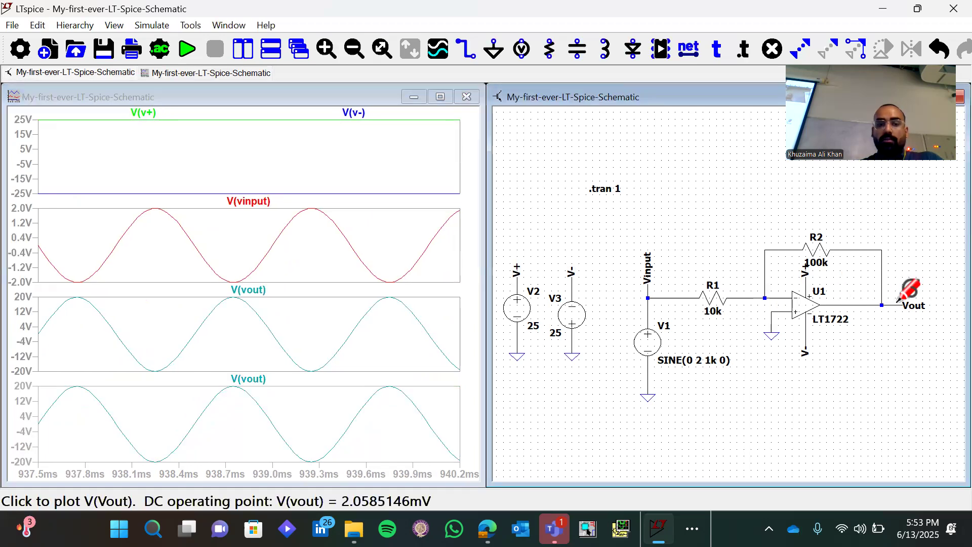
left_click(817, 249)
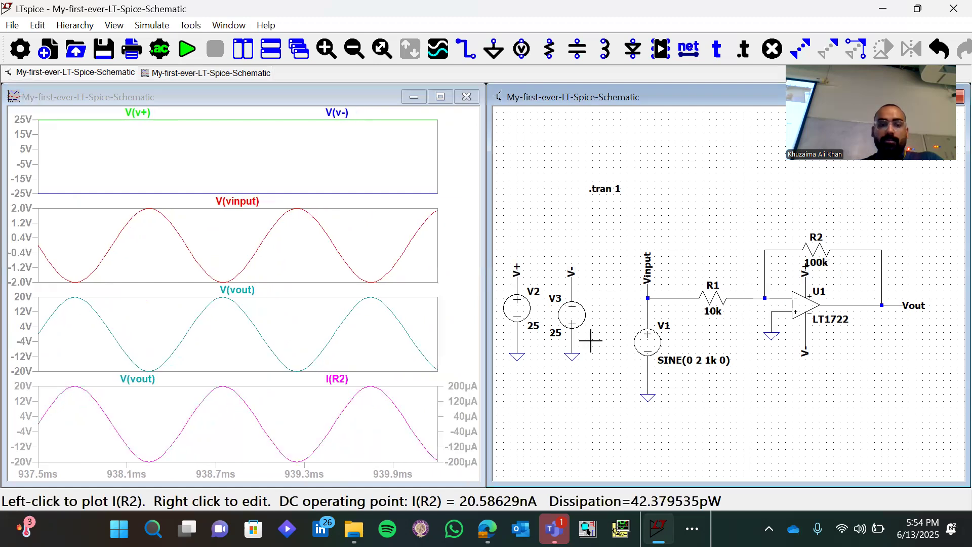
- Invert the R2 current plotted with V(vout) by changing its expression to -I(R2)
right_click(340, 380)
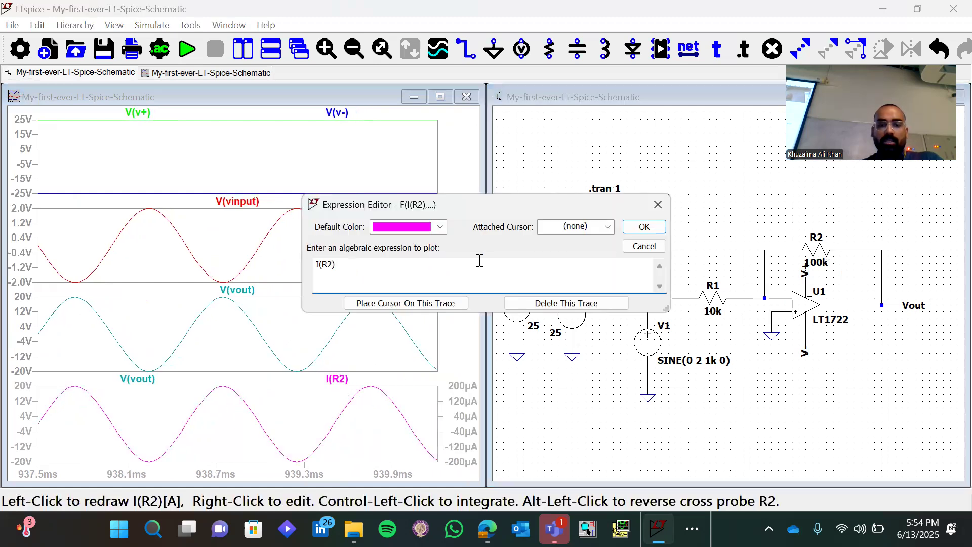
key("Home")
type("-")
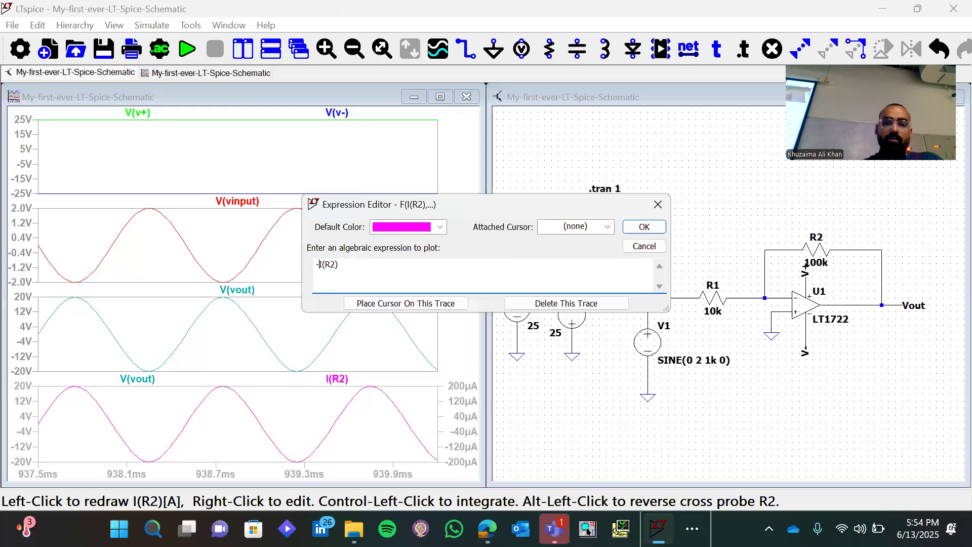
key("Return")
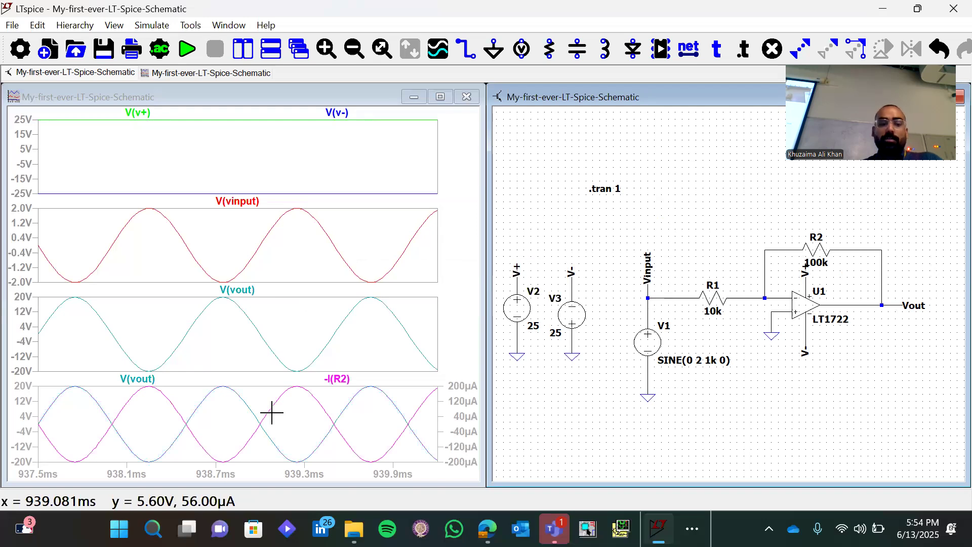
- Delete the -I(R2) trace from the lowest pane, keeping the V(vout) trace
right_click(340, 378)
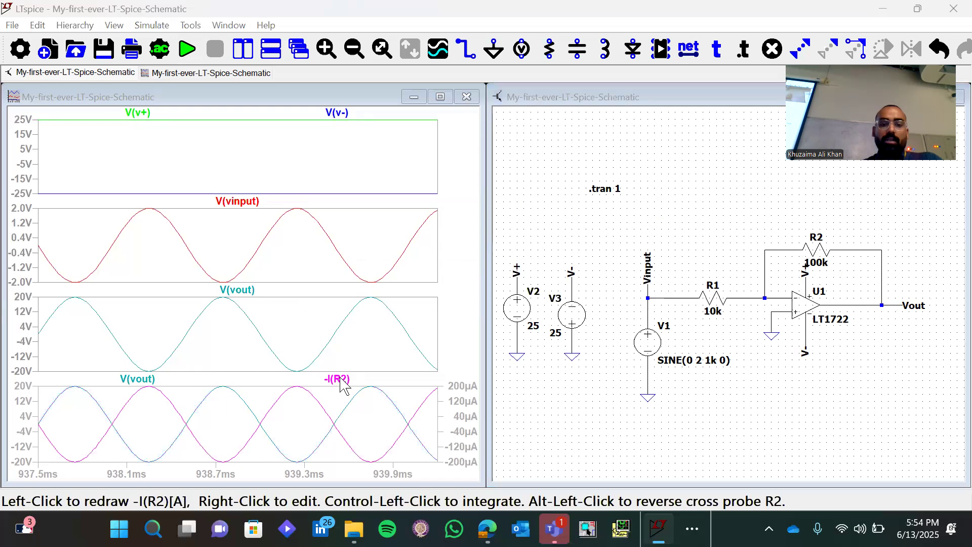
key("ctrl+a")
key("BackSpace")
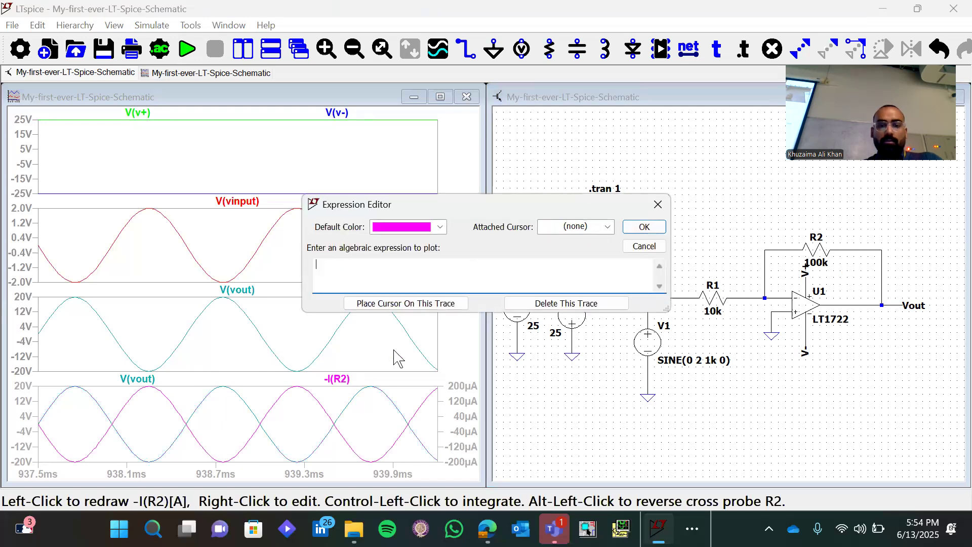
left_click(573, 302)
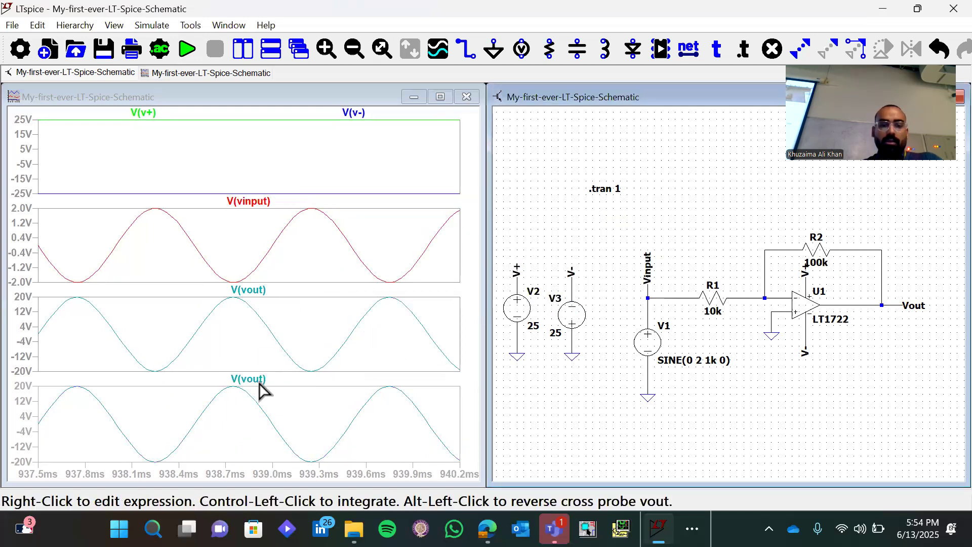
- Change the V(vout) trace expression in the lowest pane to V(vout)*(-I(R2))
right_click(259, 389)
type("*")
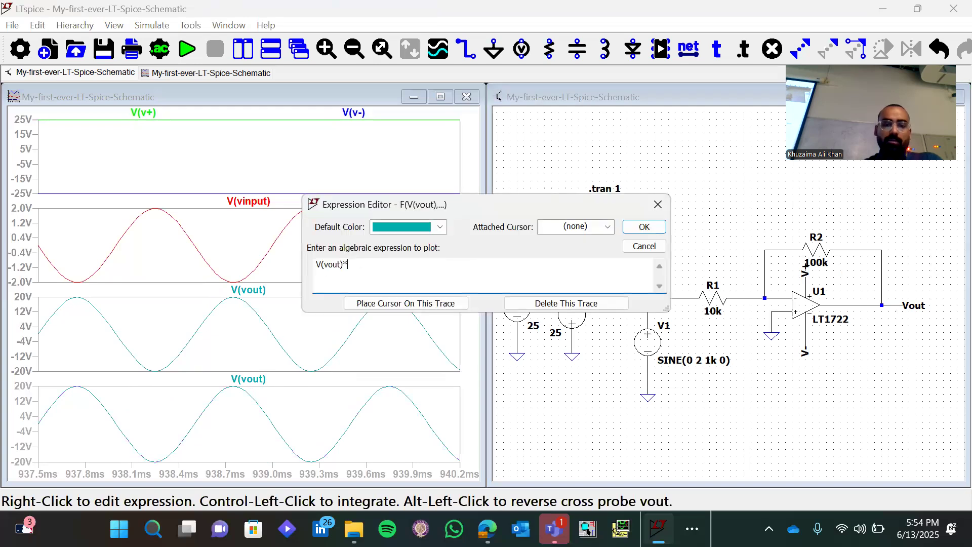
type("()-I(R2)")
key("Return")
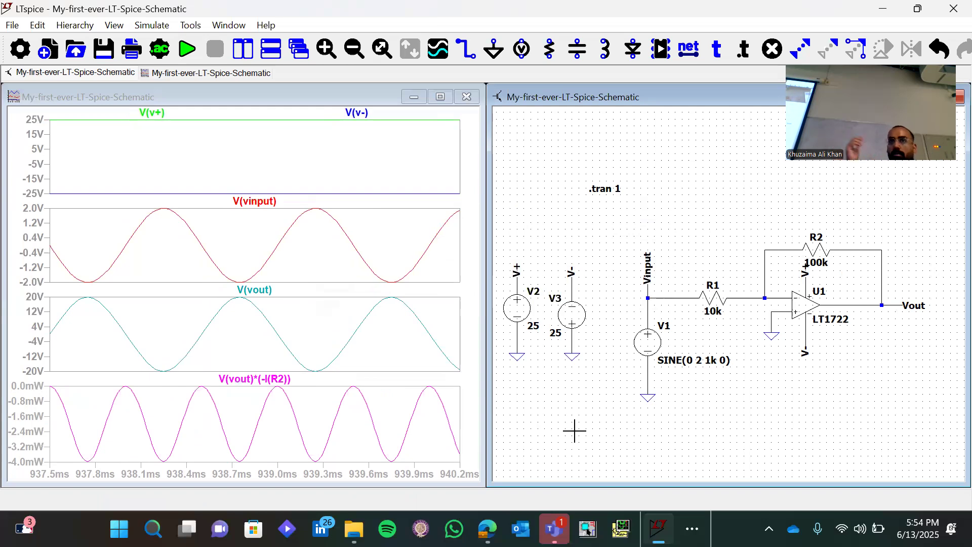
- Undo the change of the lowest pane's trace expression to V(vout)*(-I(R2))
key("ctrl+z")
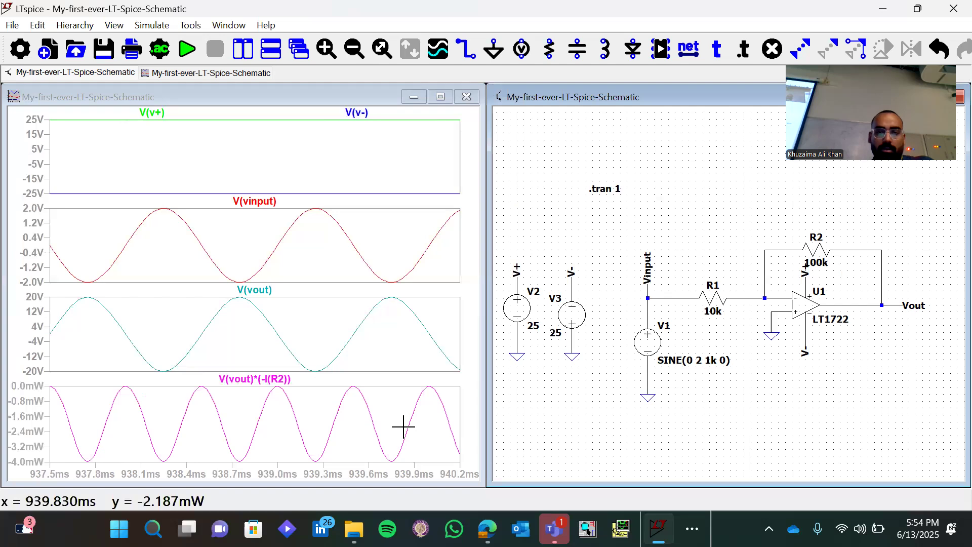
key("ctrl+y")
left_click(403, 427)
key("ctrl+z")
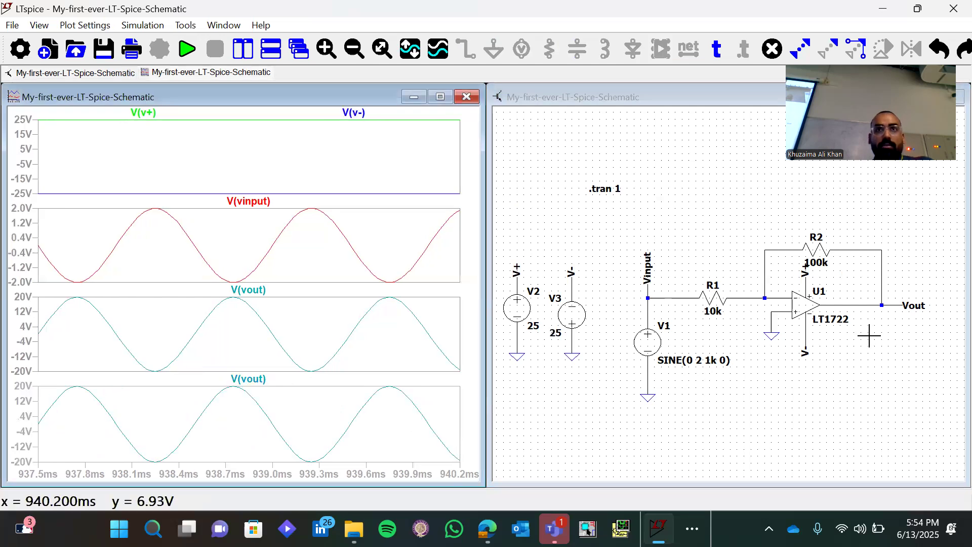
- Plot the current through resistor R2 again in the lowest pane and change its expression to -I(R2)
left_click(819, 249)
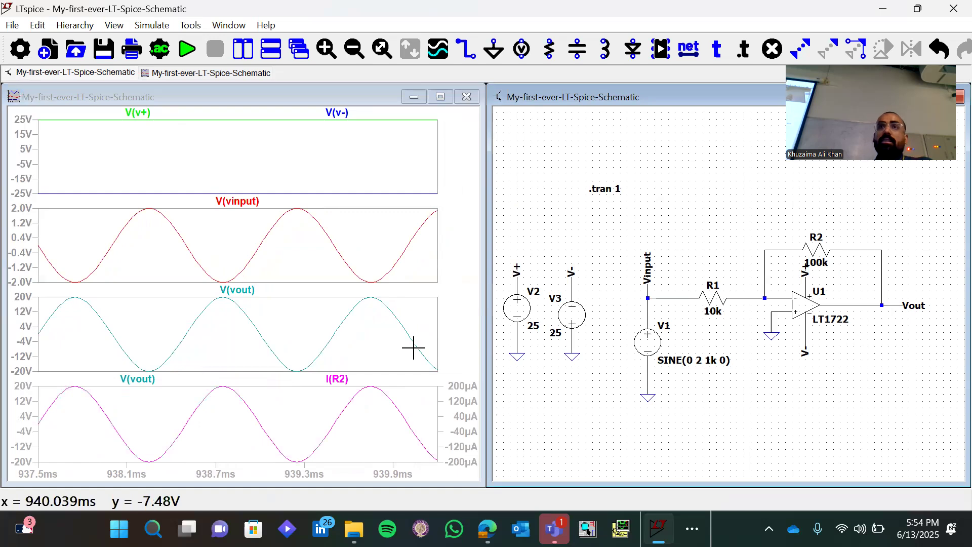
right_click(340, 380)
key("Home")
type("-")
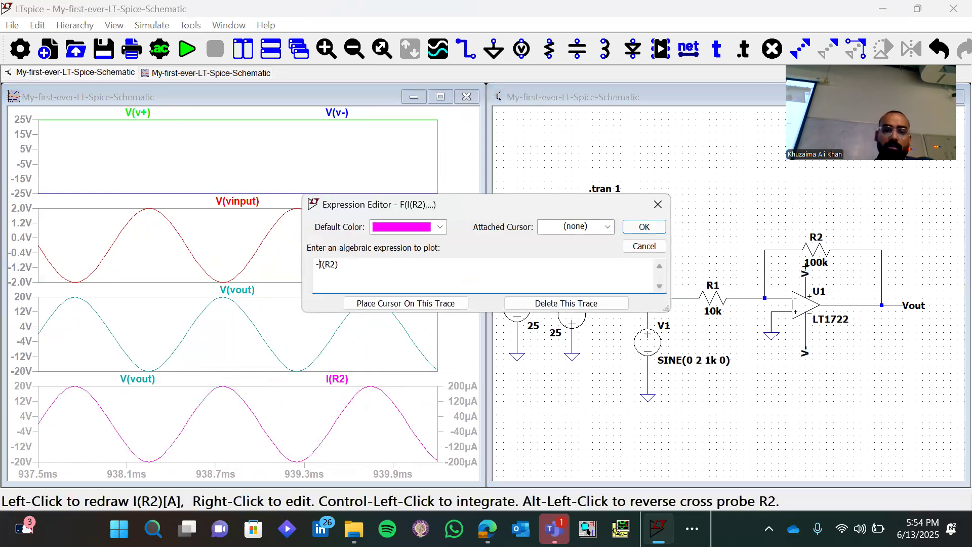
key("Return")
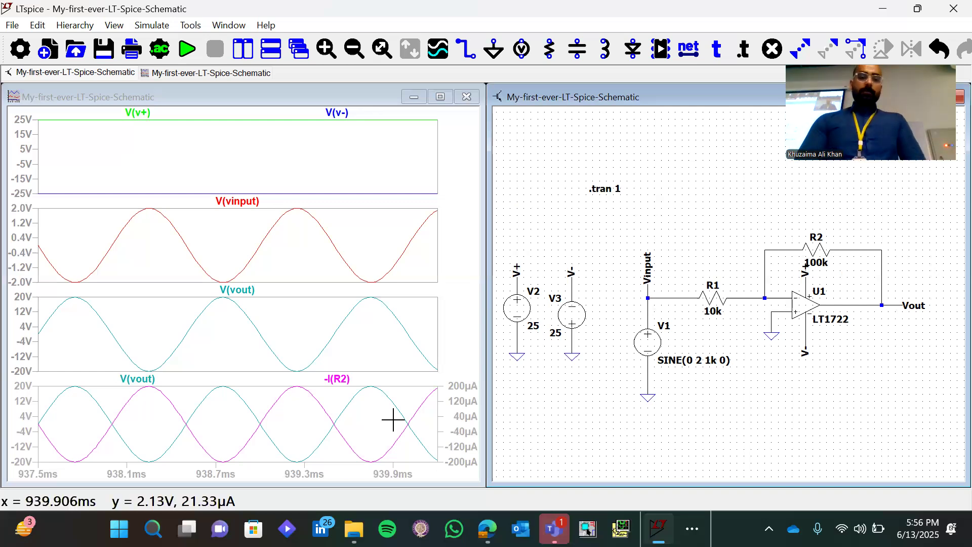
- Remove the minus sign from the R2 current expression so that it plots I(R2)
right_click(344, 387)
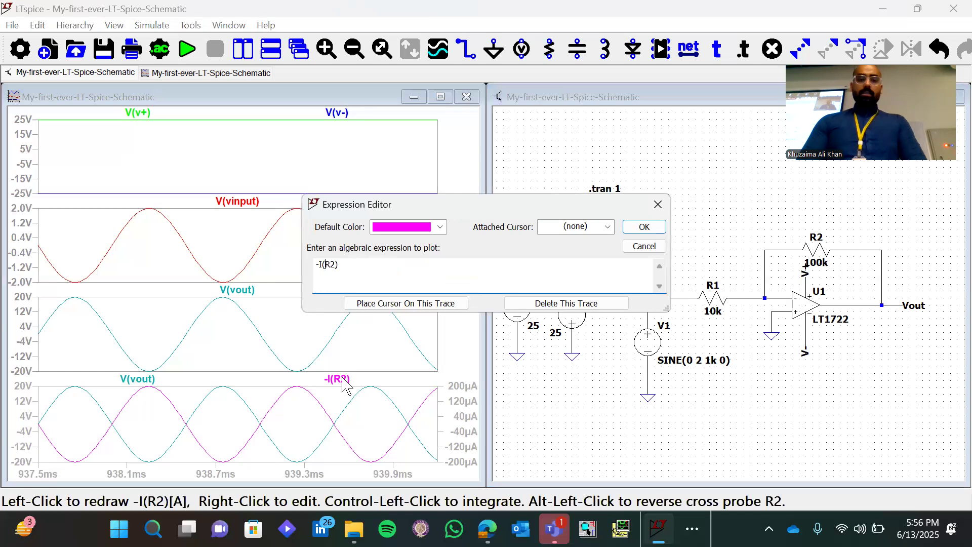
key("BackSpace")
key("Return")
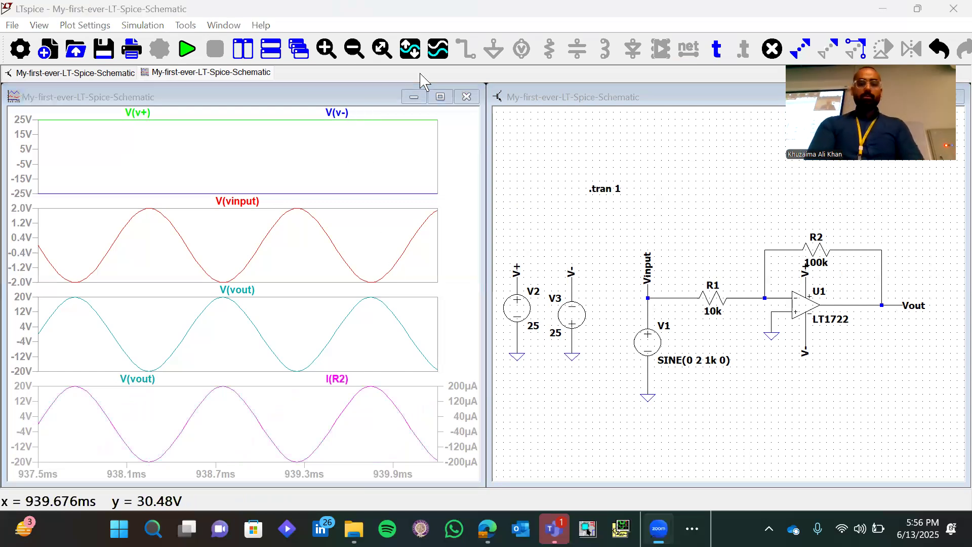
- Fit the whole simulation in the plot, then zoom into its last two cycles, about 0.9978 s to 1 s
left_click(373, 92)
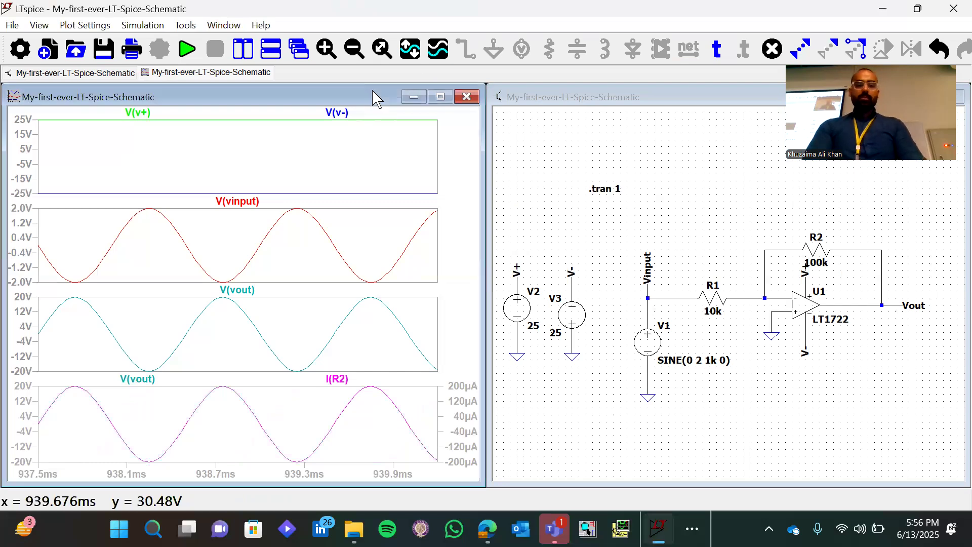
left_click(382, 53)
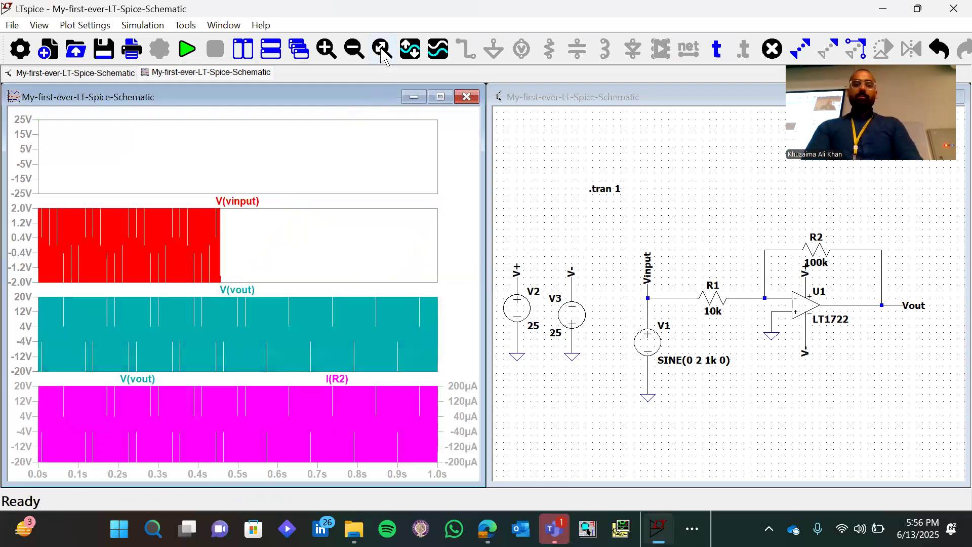
left_click_drag(421, 112, 440, 217)
left_click_drag(427, 109, 450, 233)
key("ctrl+b")
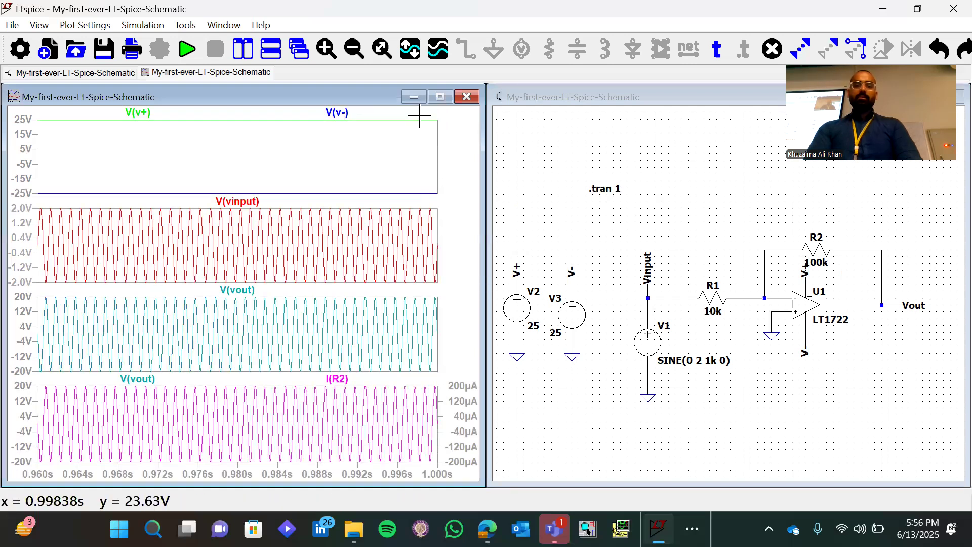
left_click_drag(416, 111, 452, 218)
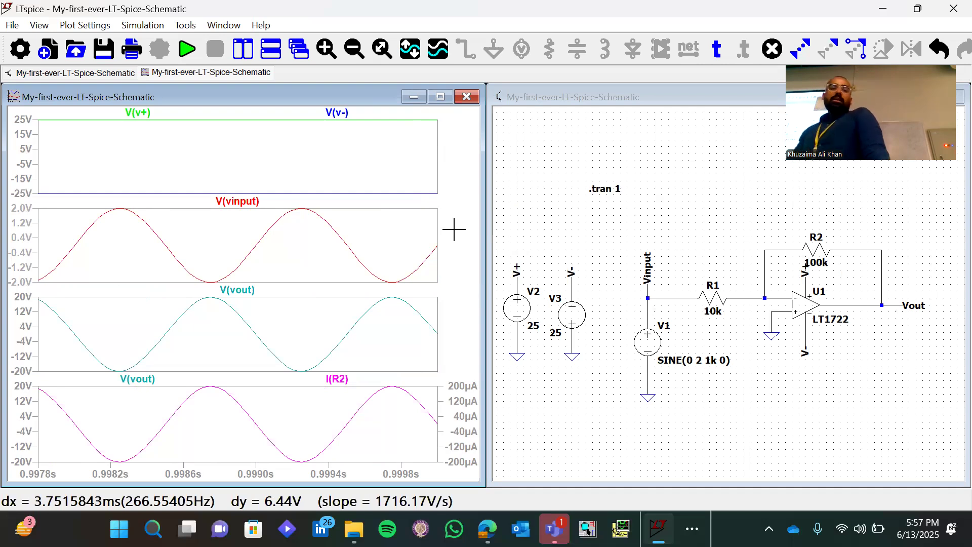
- Delete the I(R2) trace from the lowest pane
right_click(336, 381)
key("ctrl+a")
key("BackSpace")
left_click(575, 303)
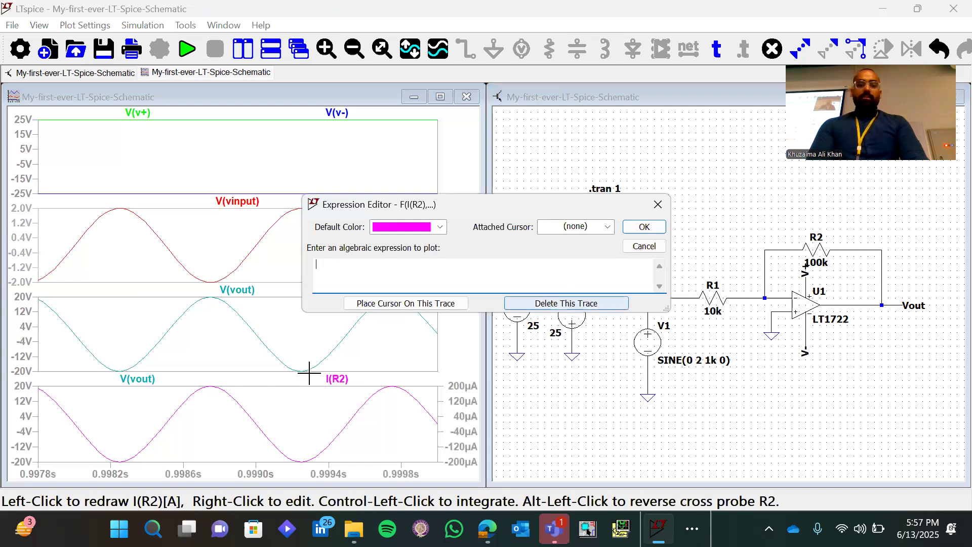
- Plot the power in the lowest pane by changing the V(vout) expression to V(vout)*I(R2)
right_click(259, 387)
type("*I(R2)")
key("Return")
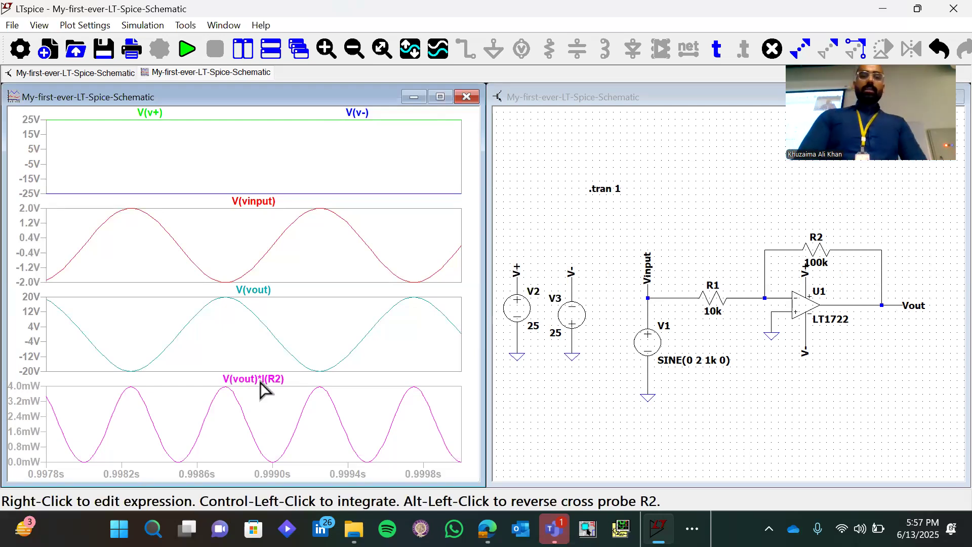
- Check the average and integral of the V(vout)*I(R2) waveform over the displayed interval, then close the readout
left_click(260, 384, "ctrl")
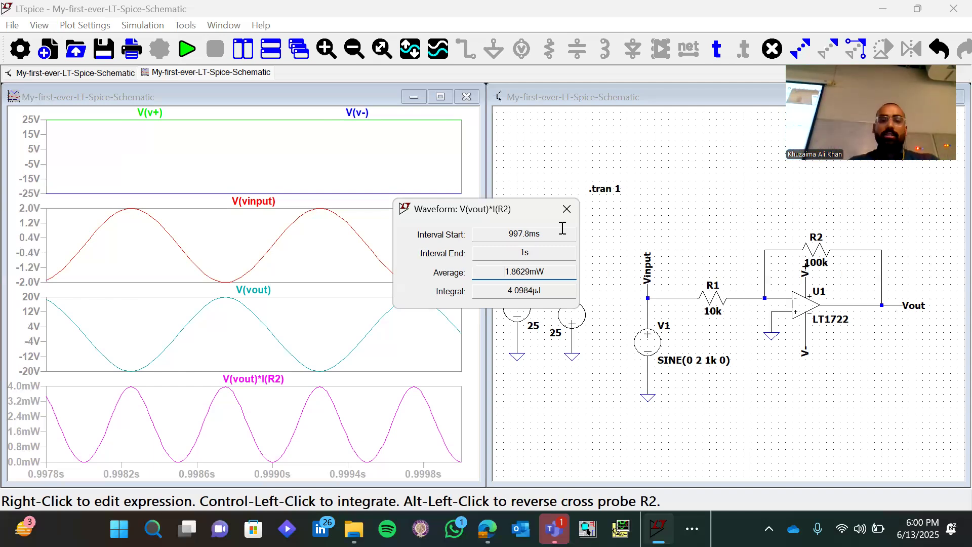
left_click(566, 208)
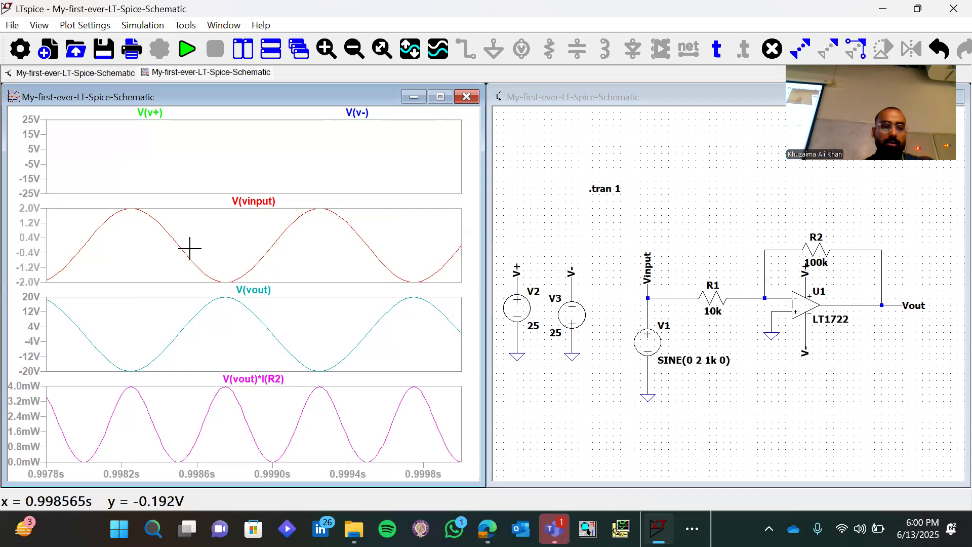
- Measure the period and frequency of V(vinput) with two cursors placed on neighbouring peaks, then close the cursor readout
left_click(253, 201)
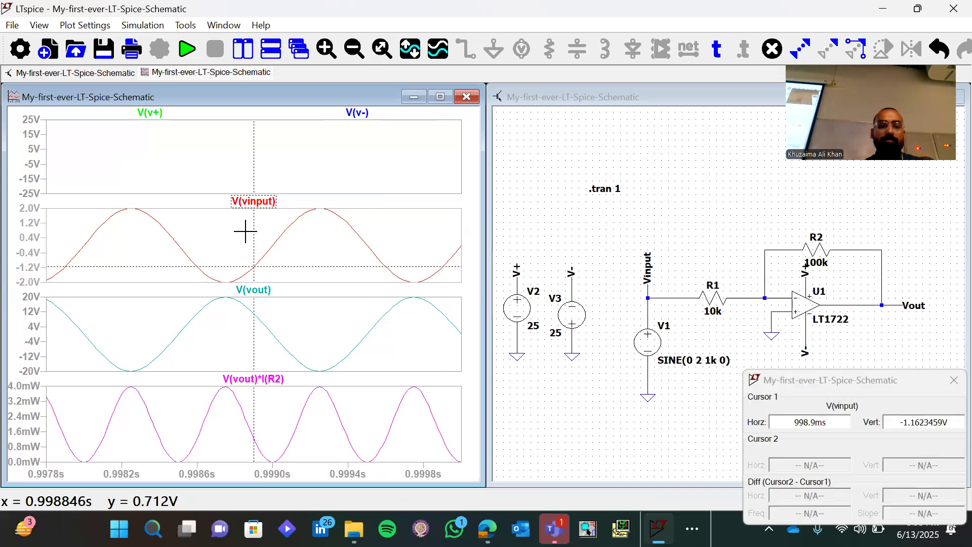
mouse_move(253, 230)
left_mouse_down()
mouse_move(156, 251)
mouse_move(129, 243)
left_mouse_up()
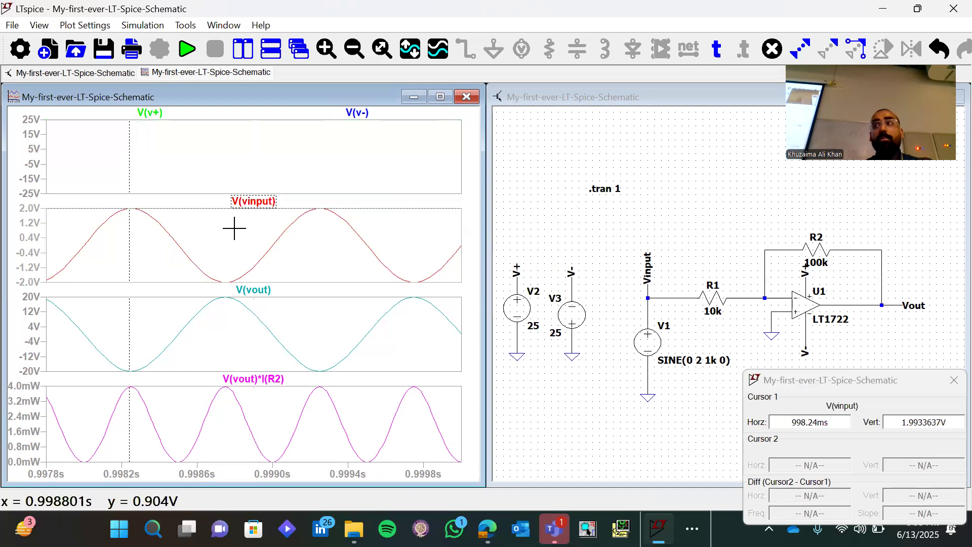
left_click_drag(255, 233, 319, 239)
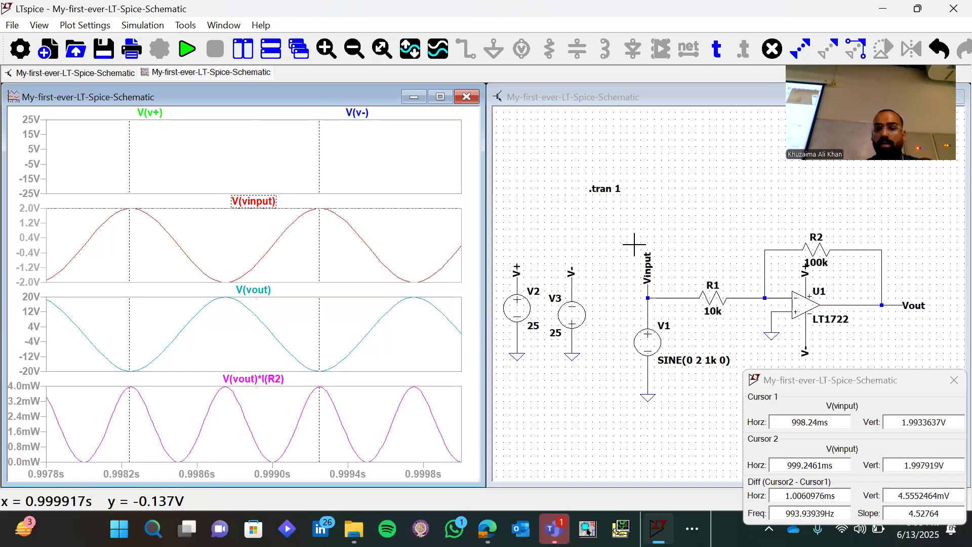
left_click_drag(813, 387, 617, 161)
left_click(642, 287)
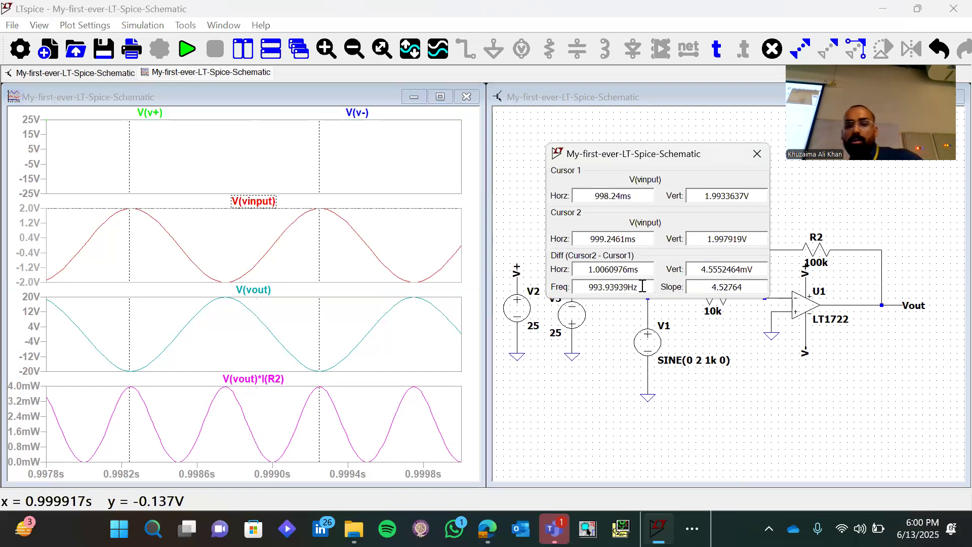
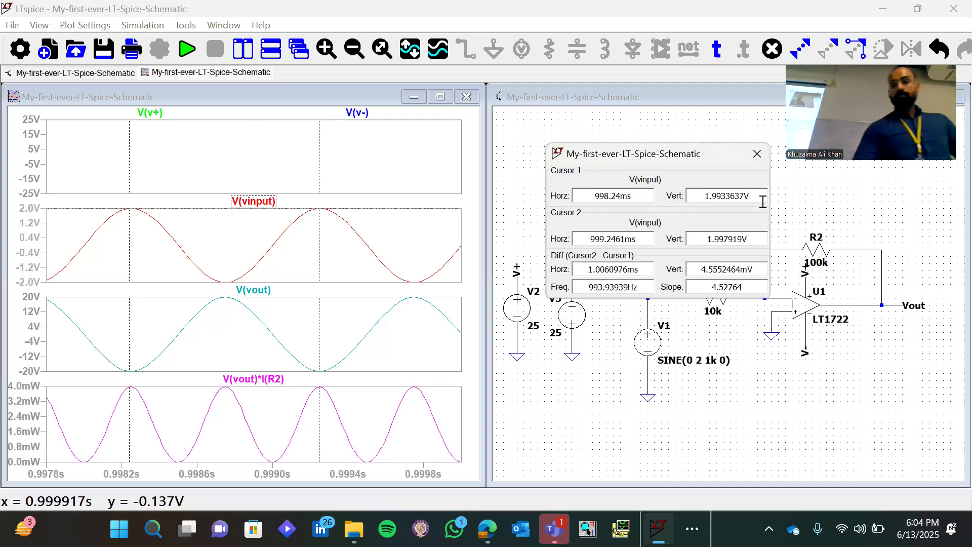
left_click(757, 153)
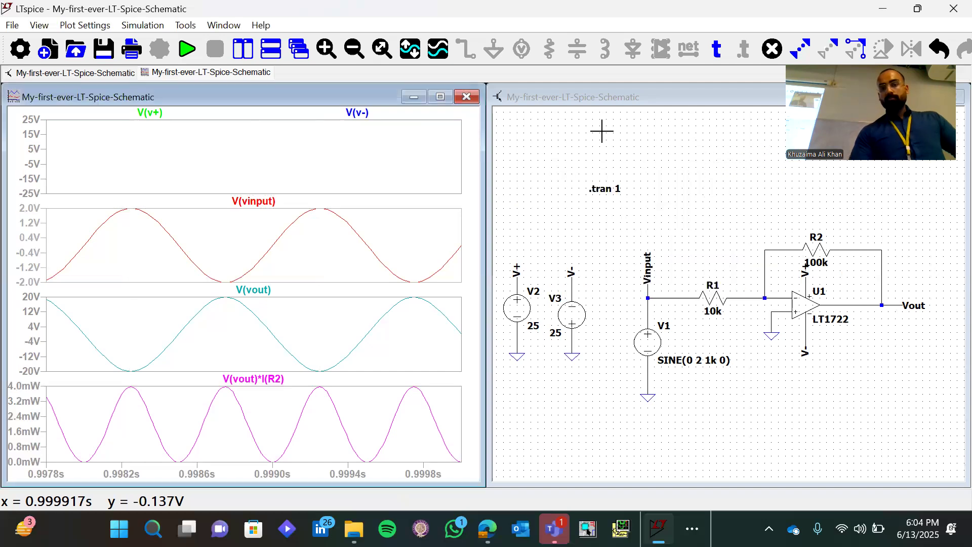